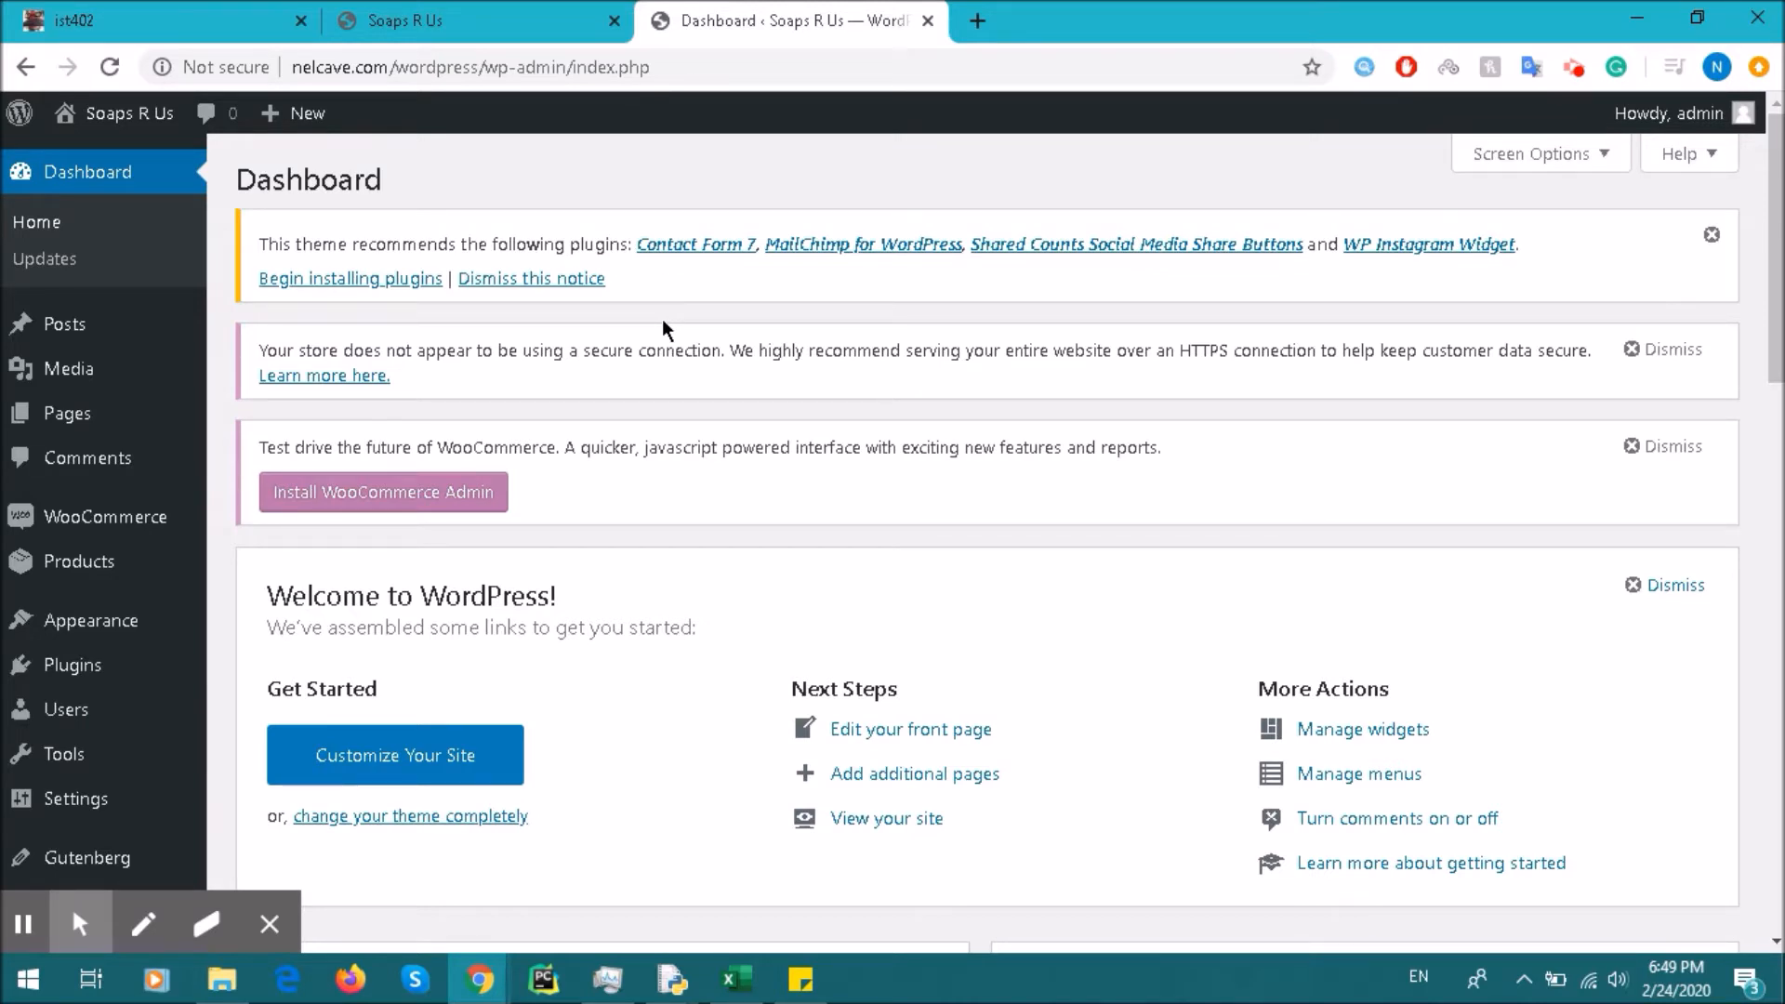
Step: Bring up the Soaps R Us admin dashboard and reach for the Plugins menu
mouse_move(126, 668)
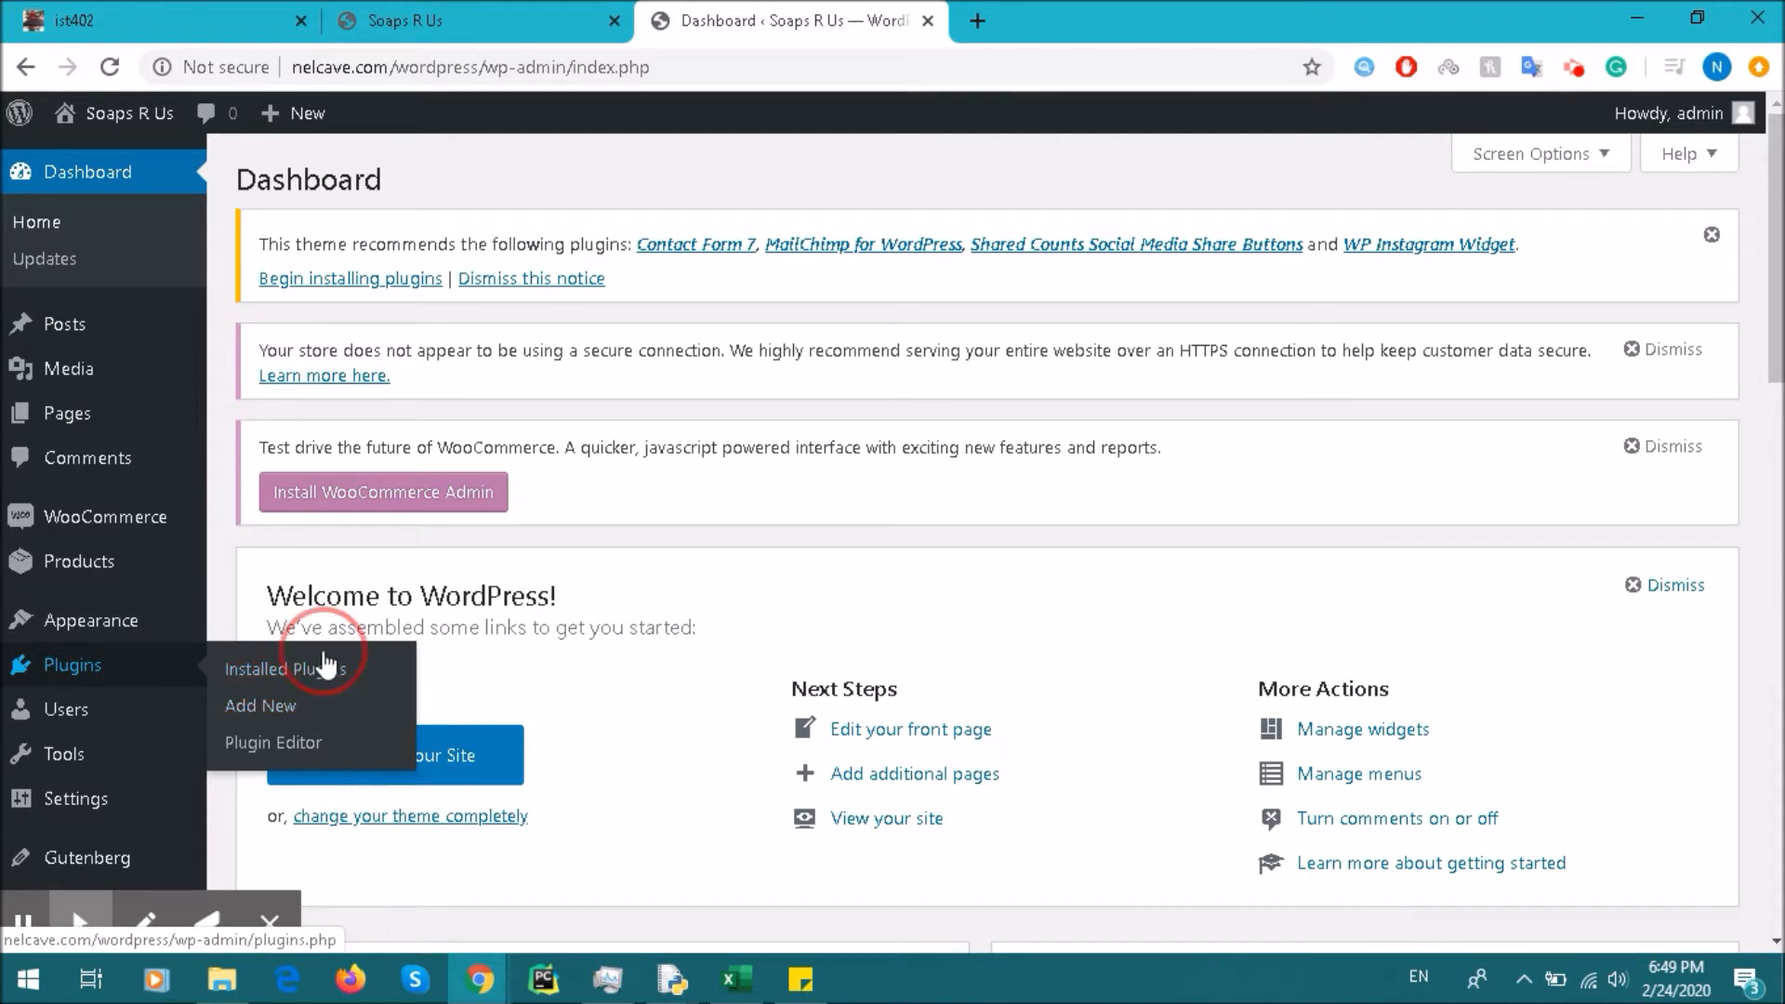
Step: Review the installed Classic Editor and Gutenberg plugins, check Add New, then list the site's pages
left_click(311, 673)
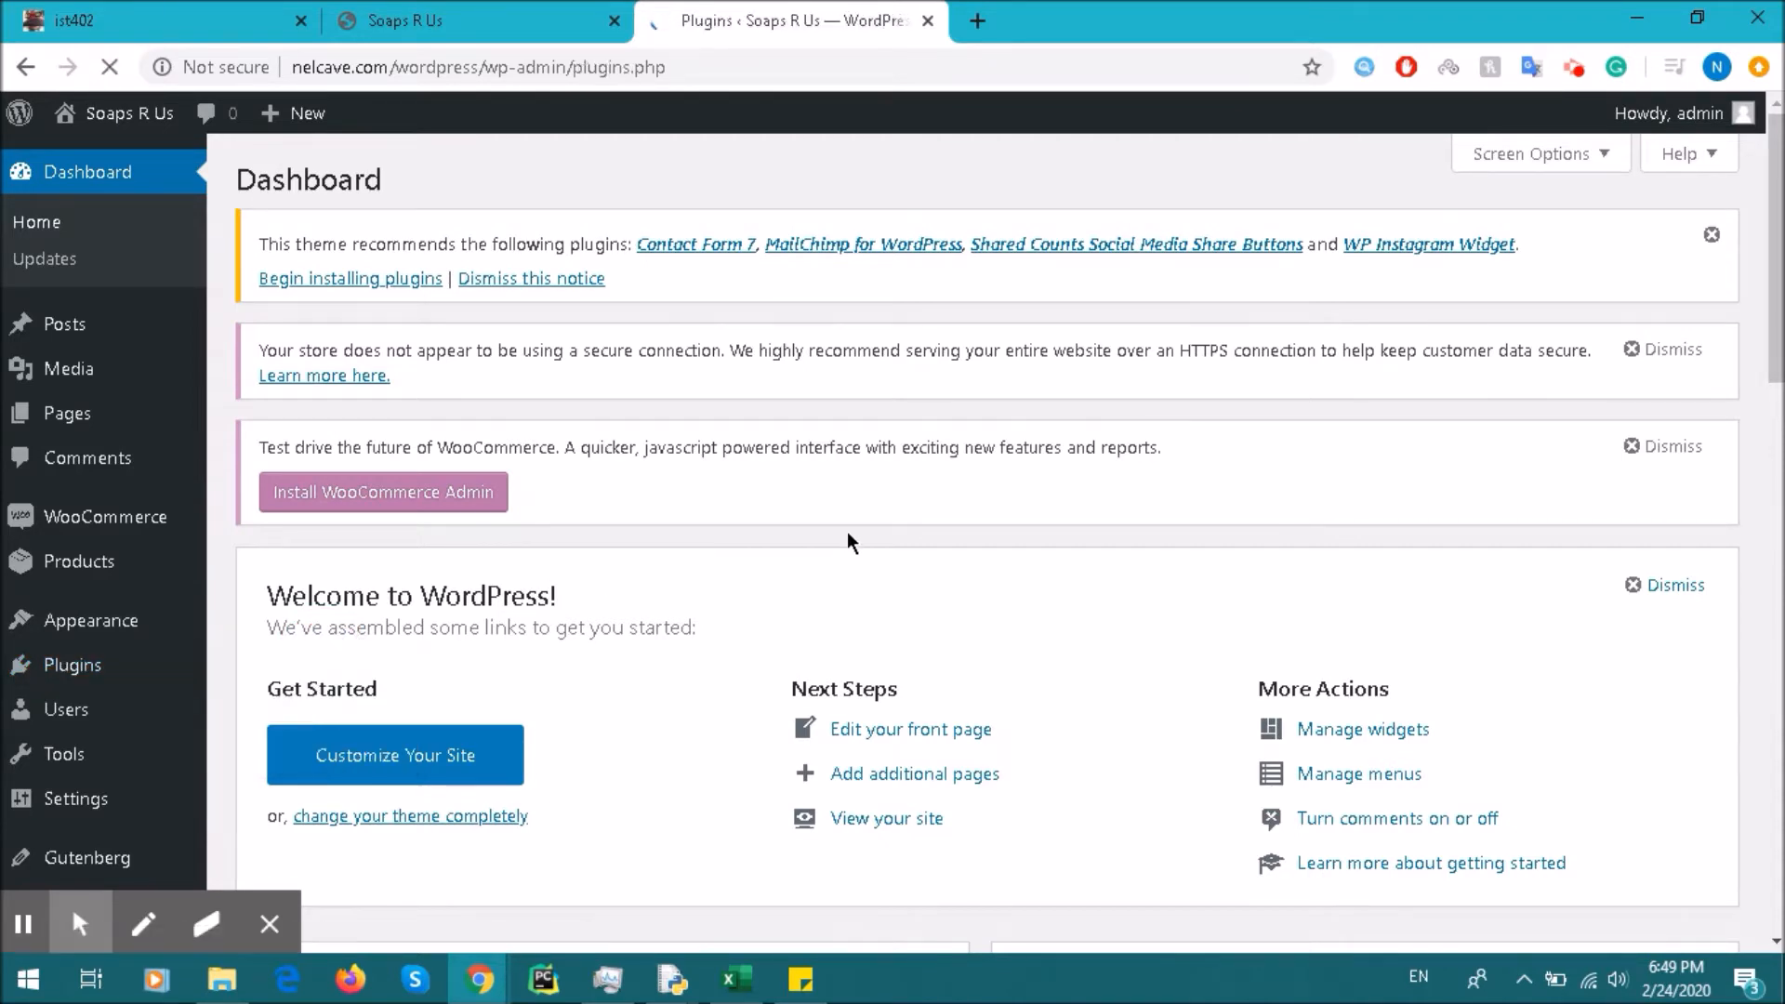
scroll(745, 505, "down", 3)
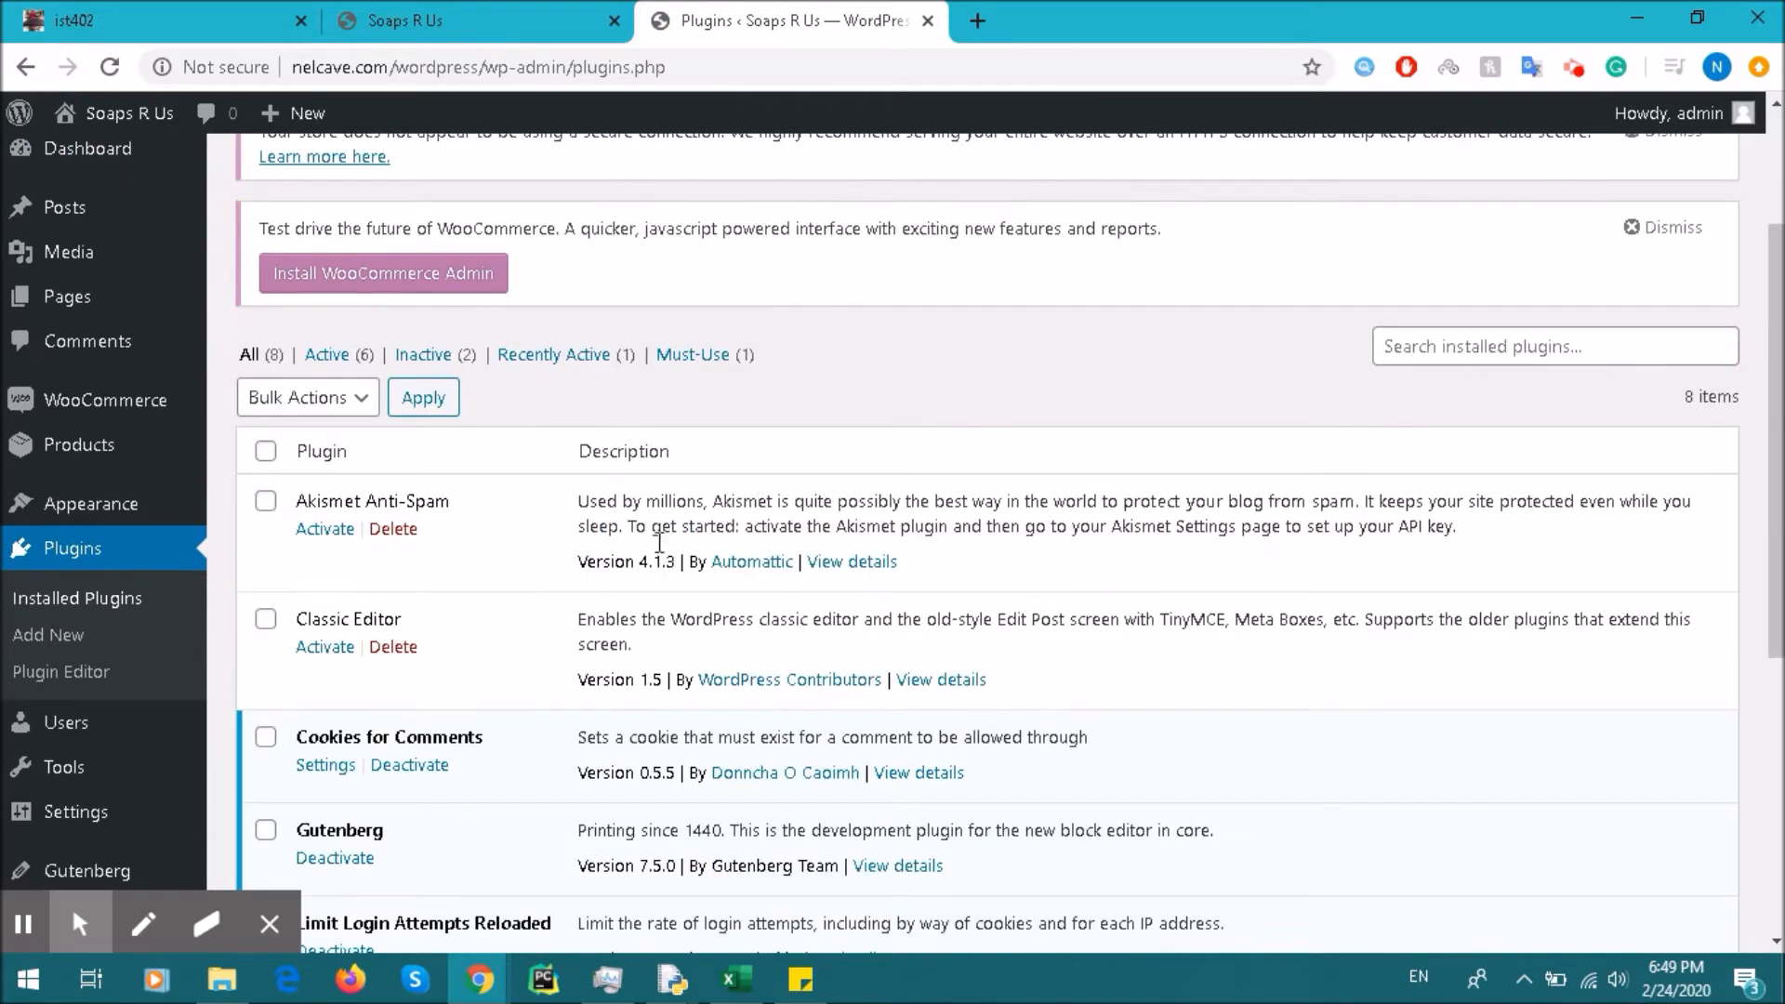
scroll(405, 623, "down", 2)
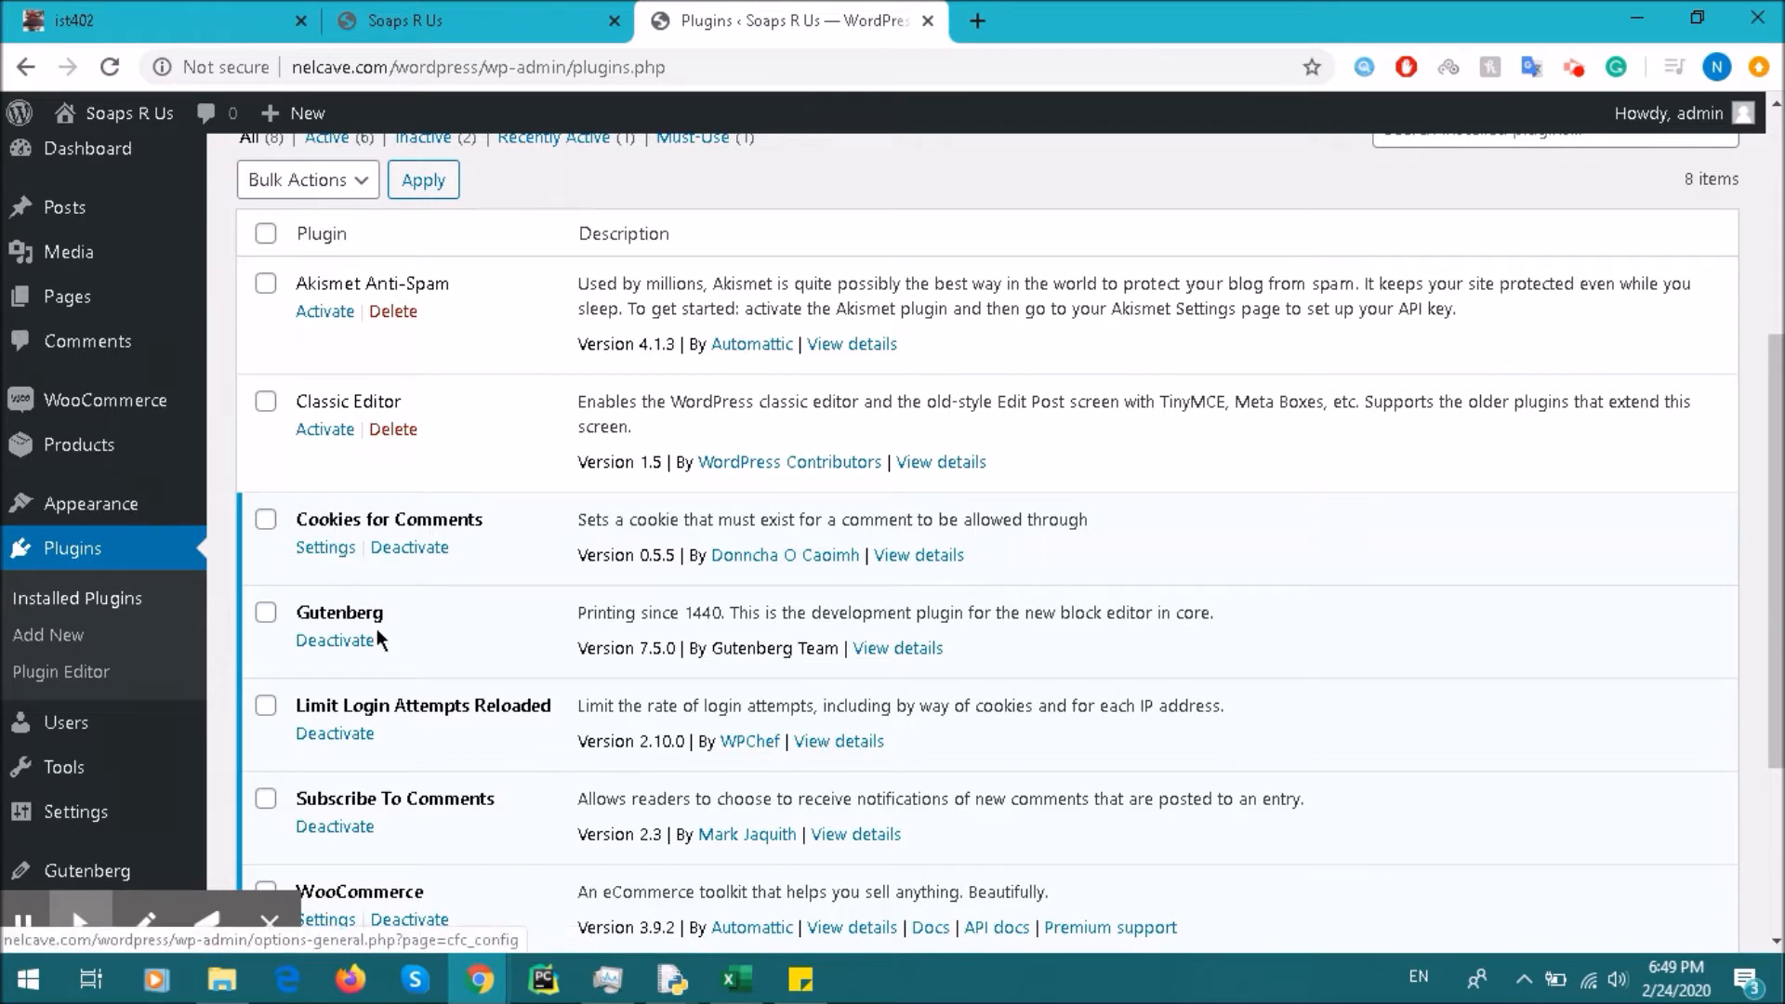
double_click(303, 615)
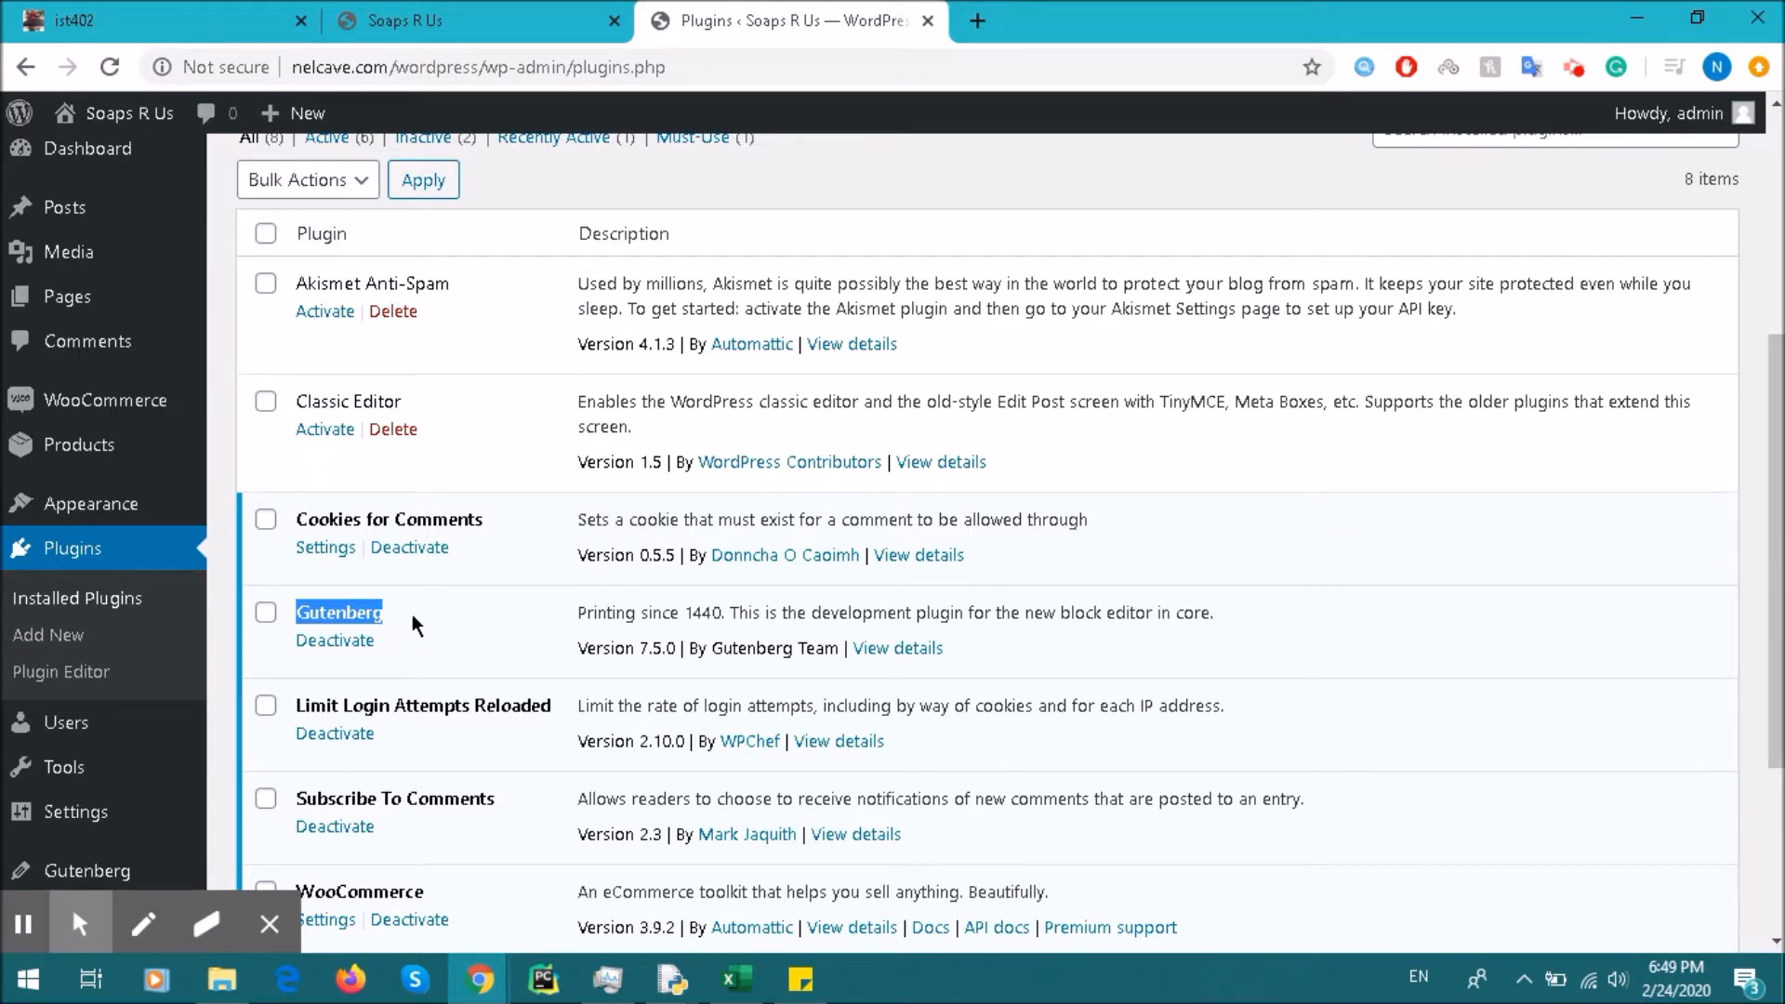
left_click(128, 632)
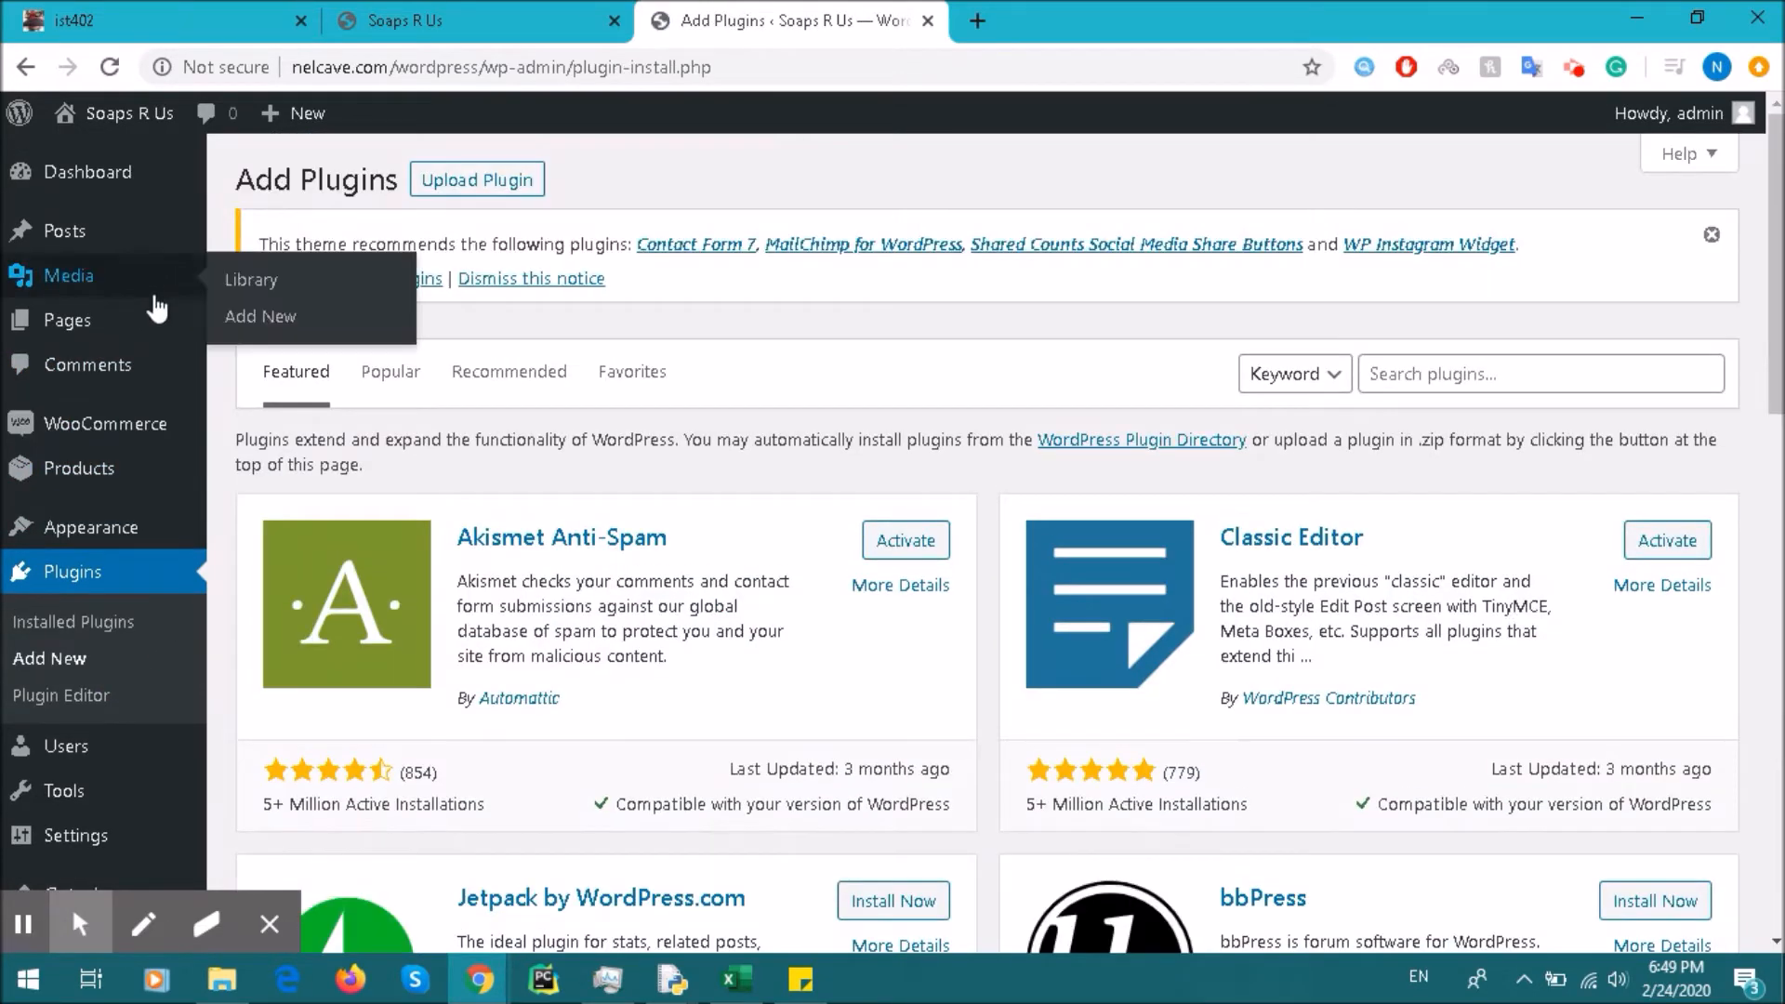
left_click(127, 318)
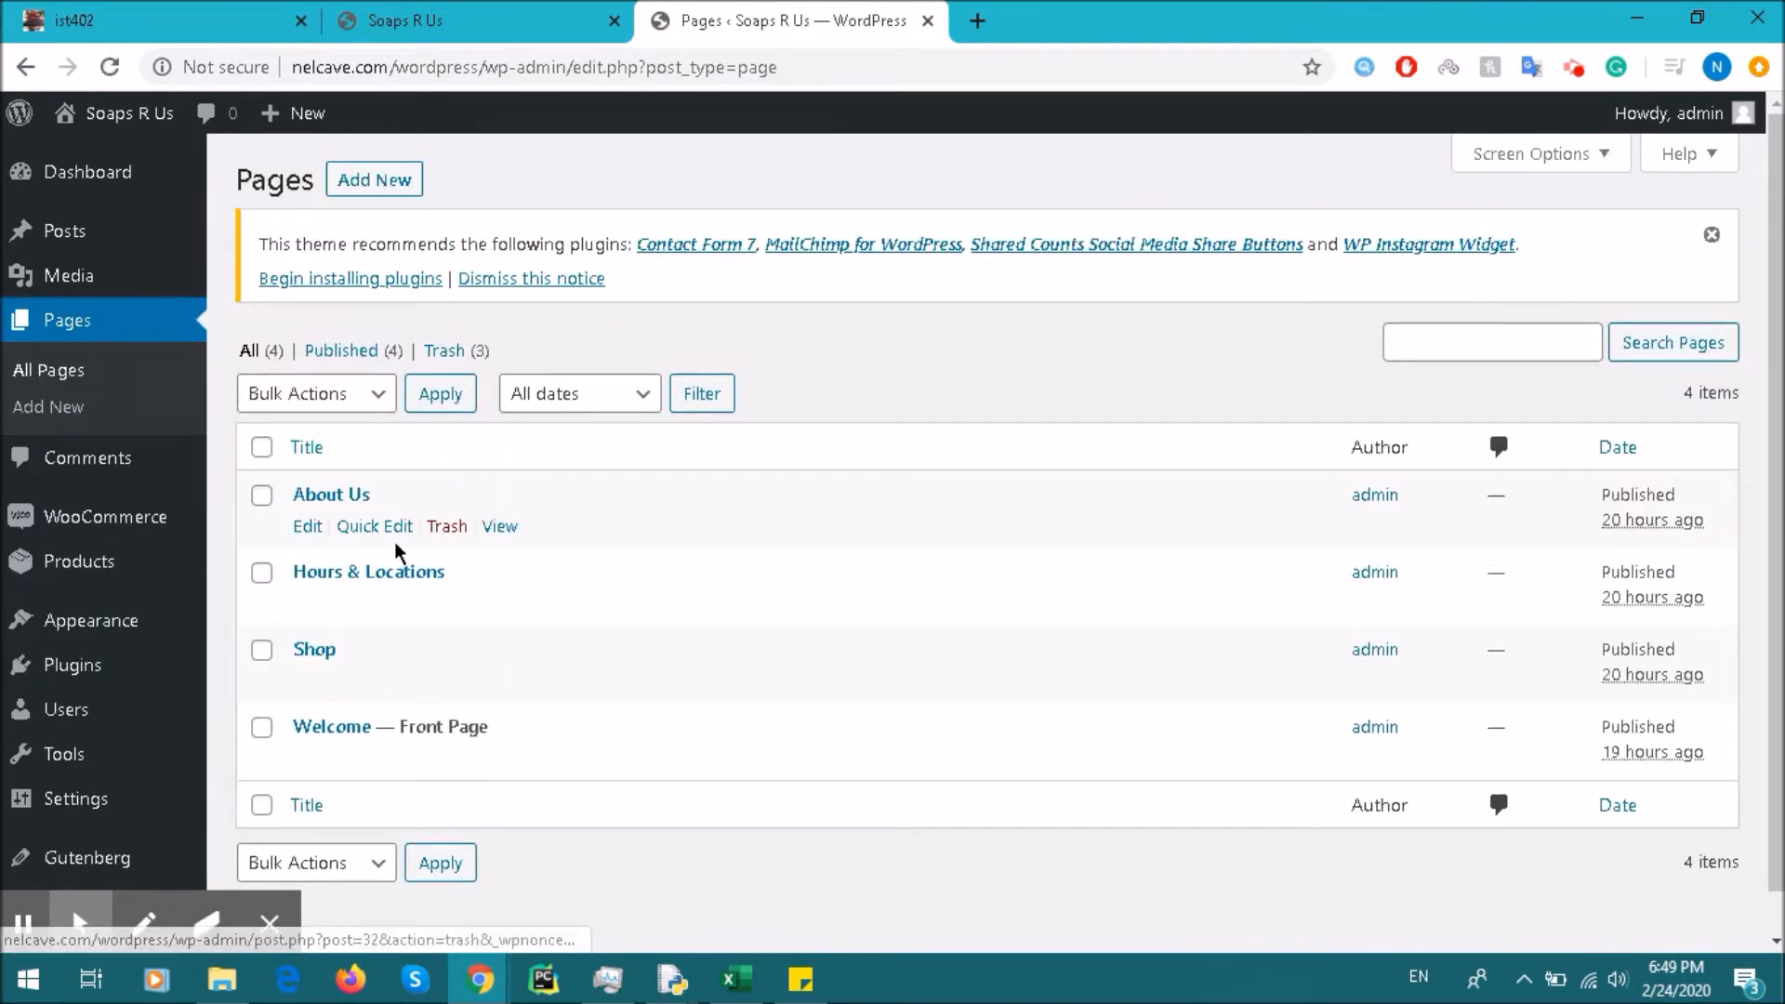
Step: Start a new blank page from the Pages screen
left_click(115, 318)
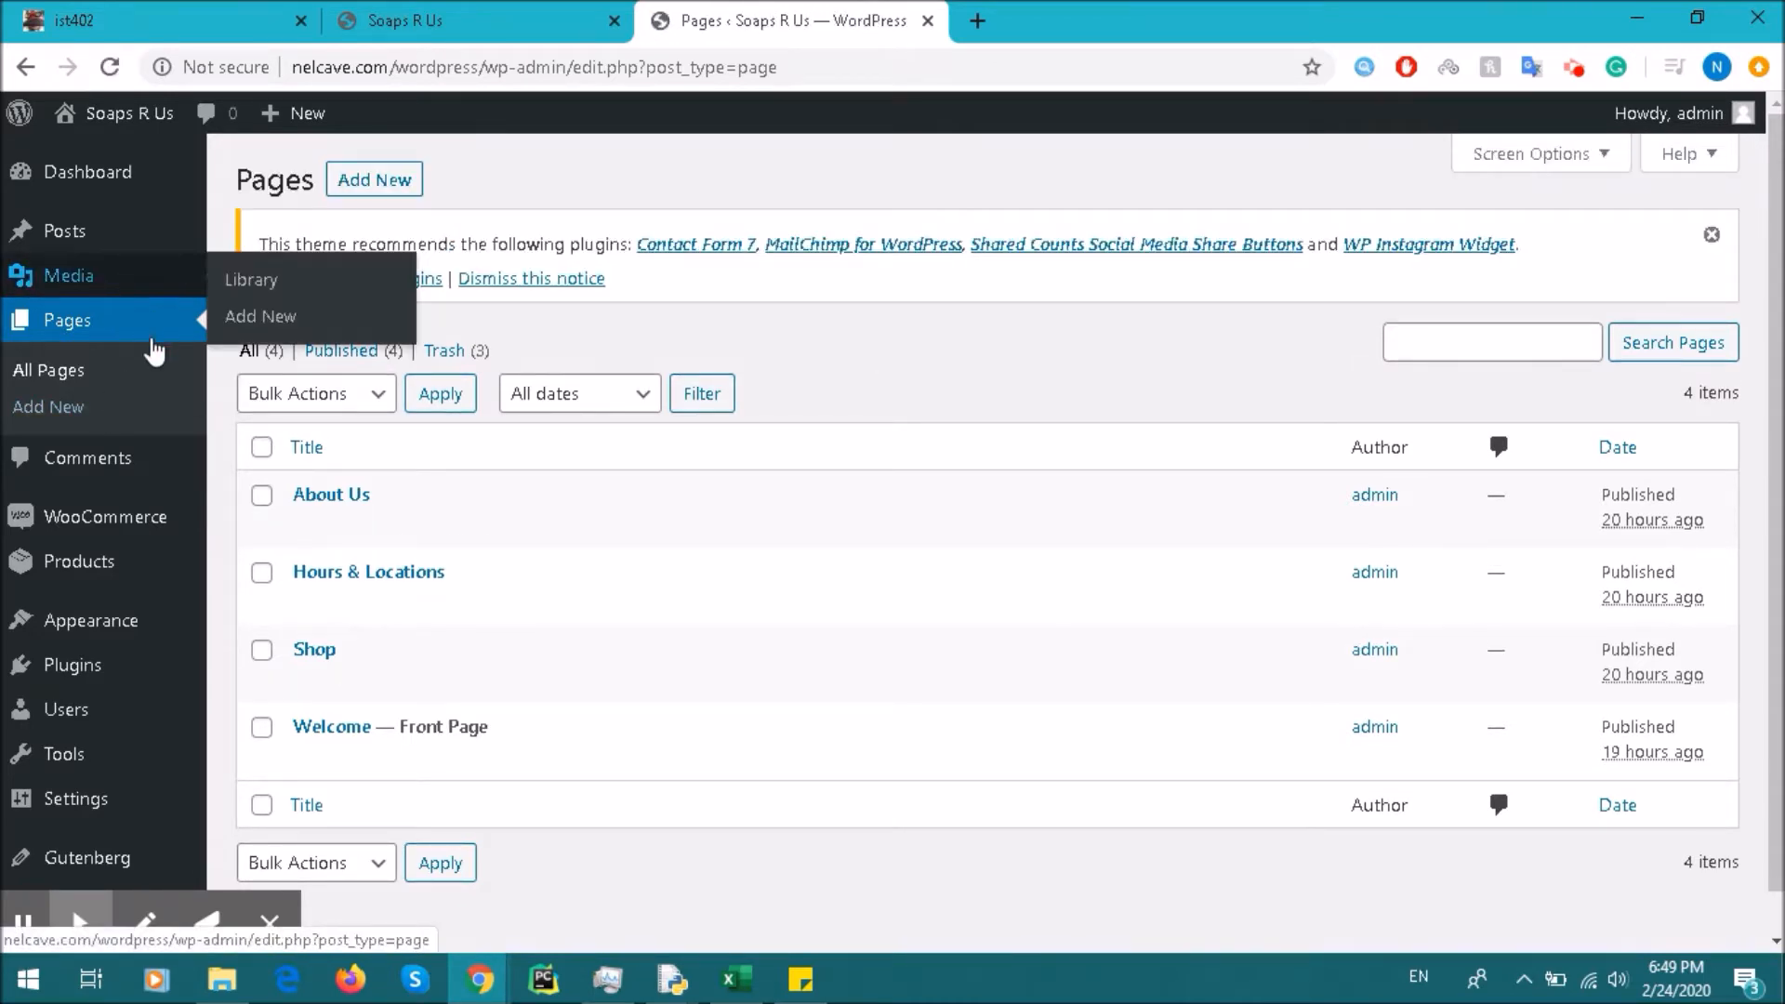
left_click(359, 182)
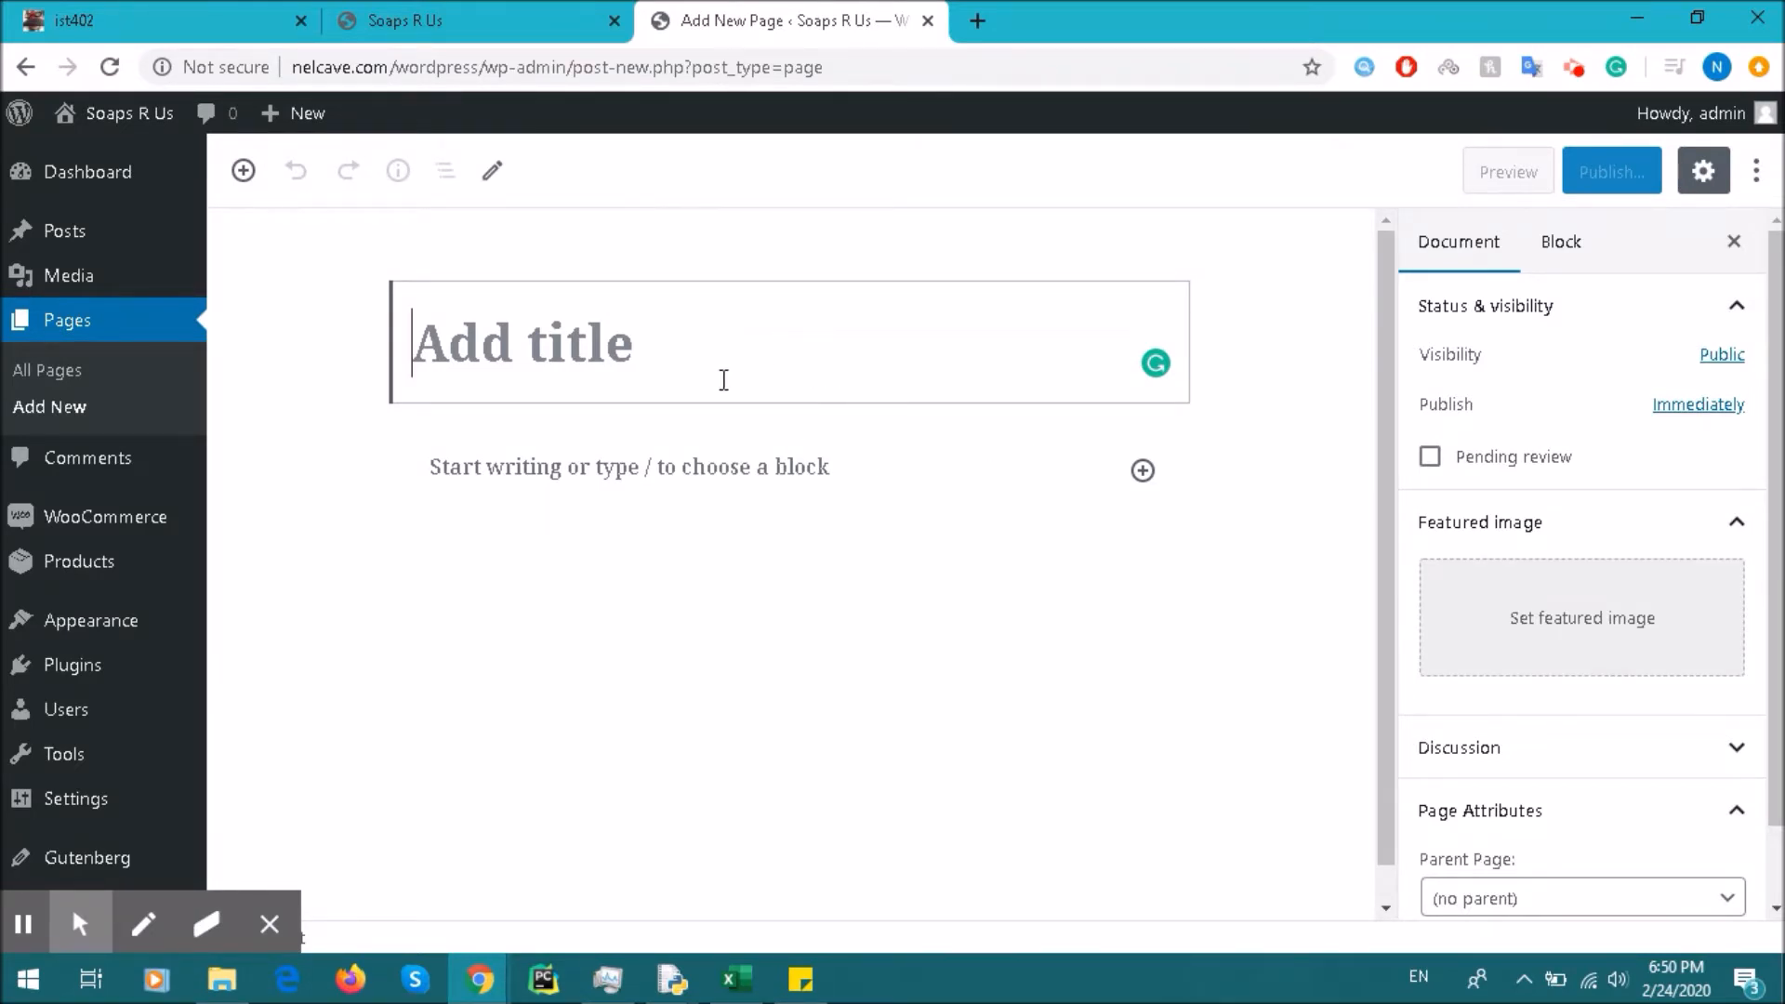
left_click(246, 172)
scroll(484, 506, "down", 5)
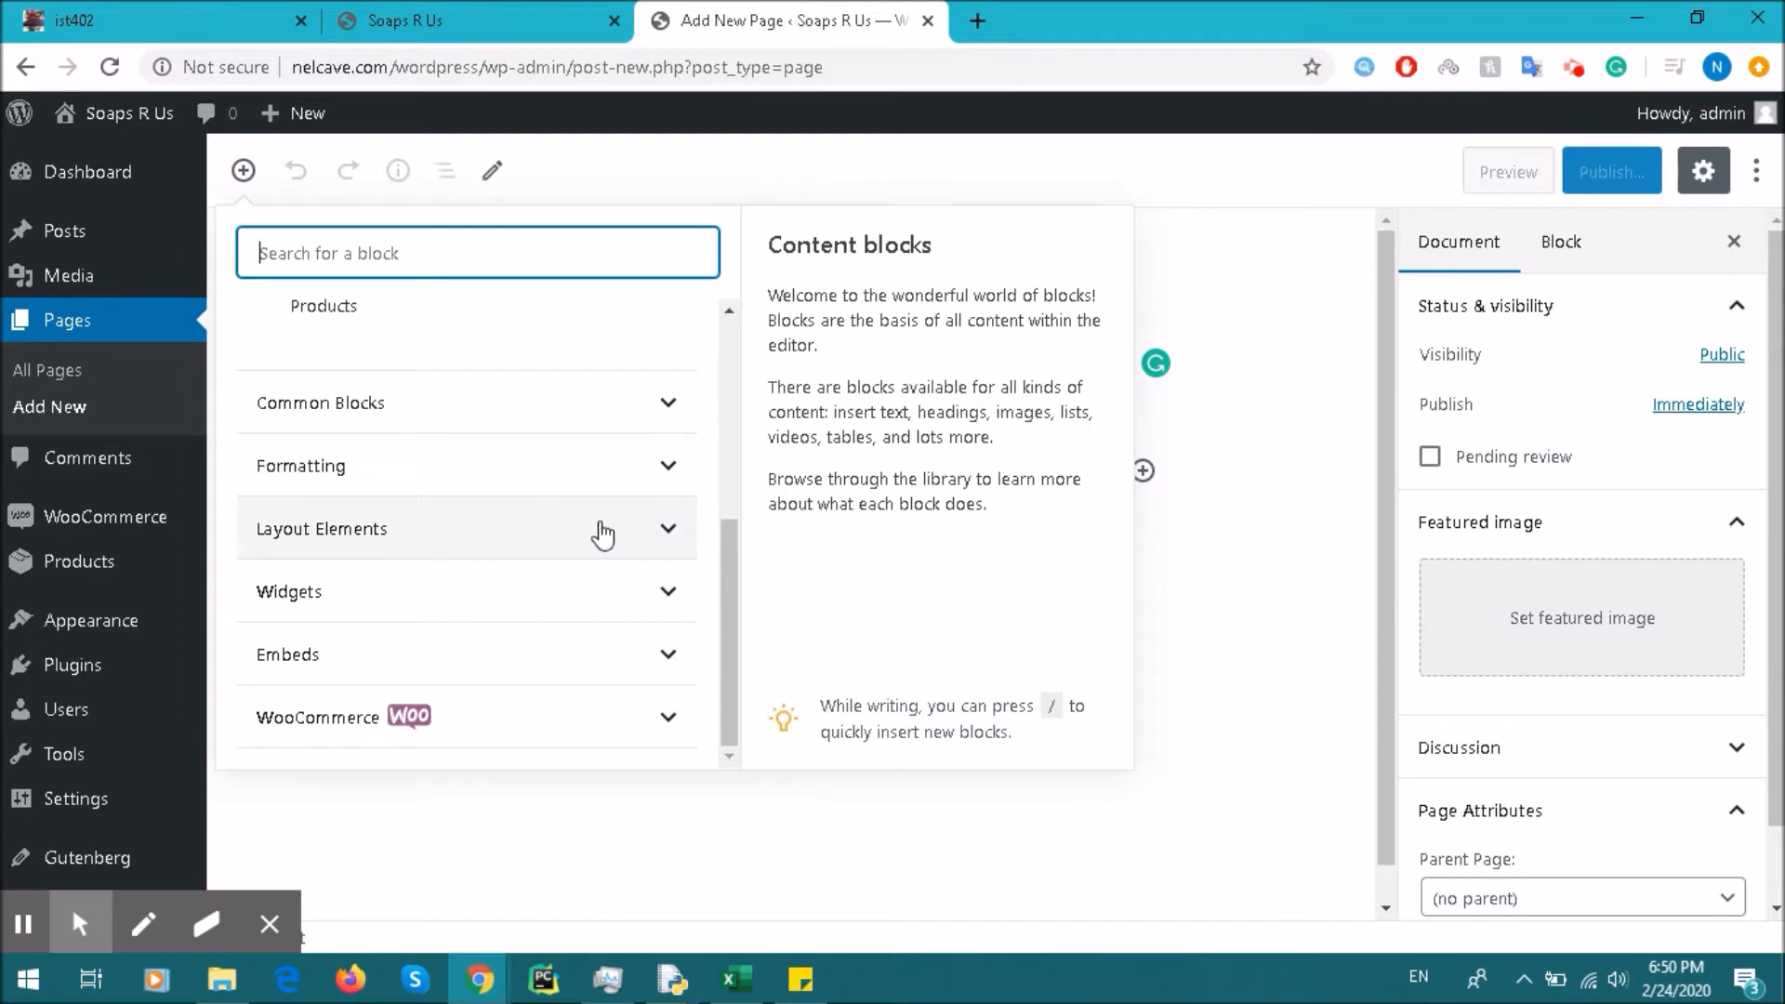
left_click(621, 465)
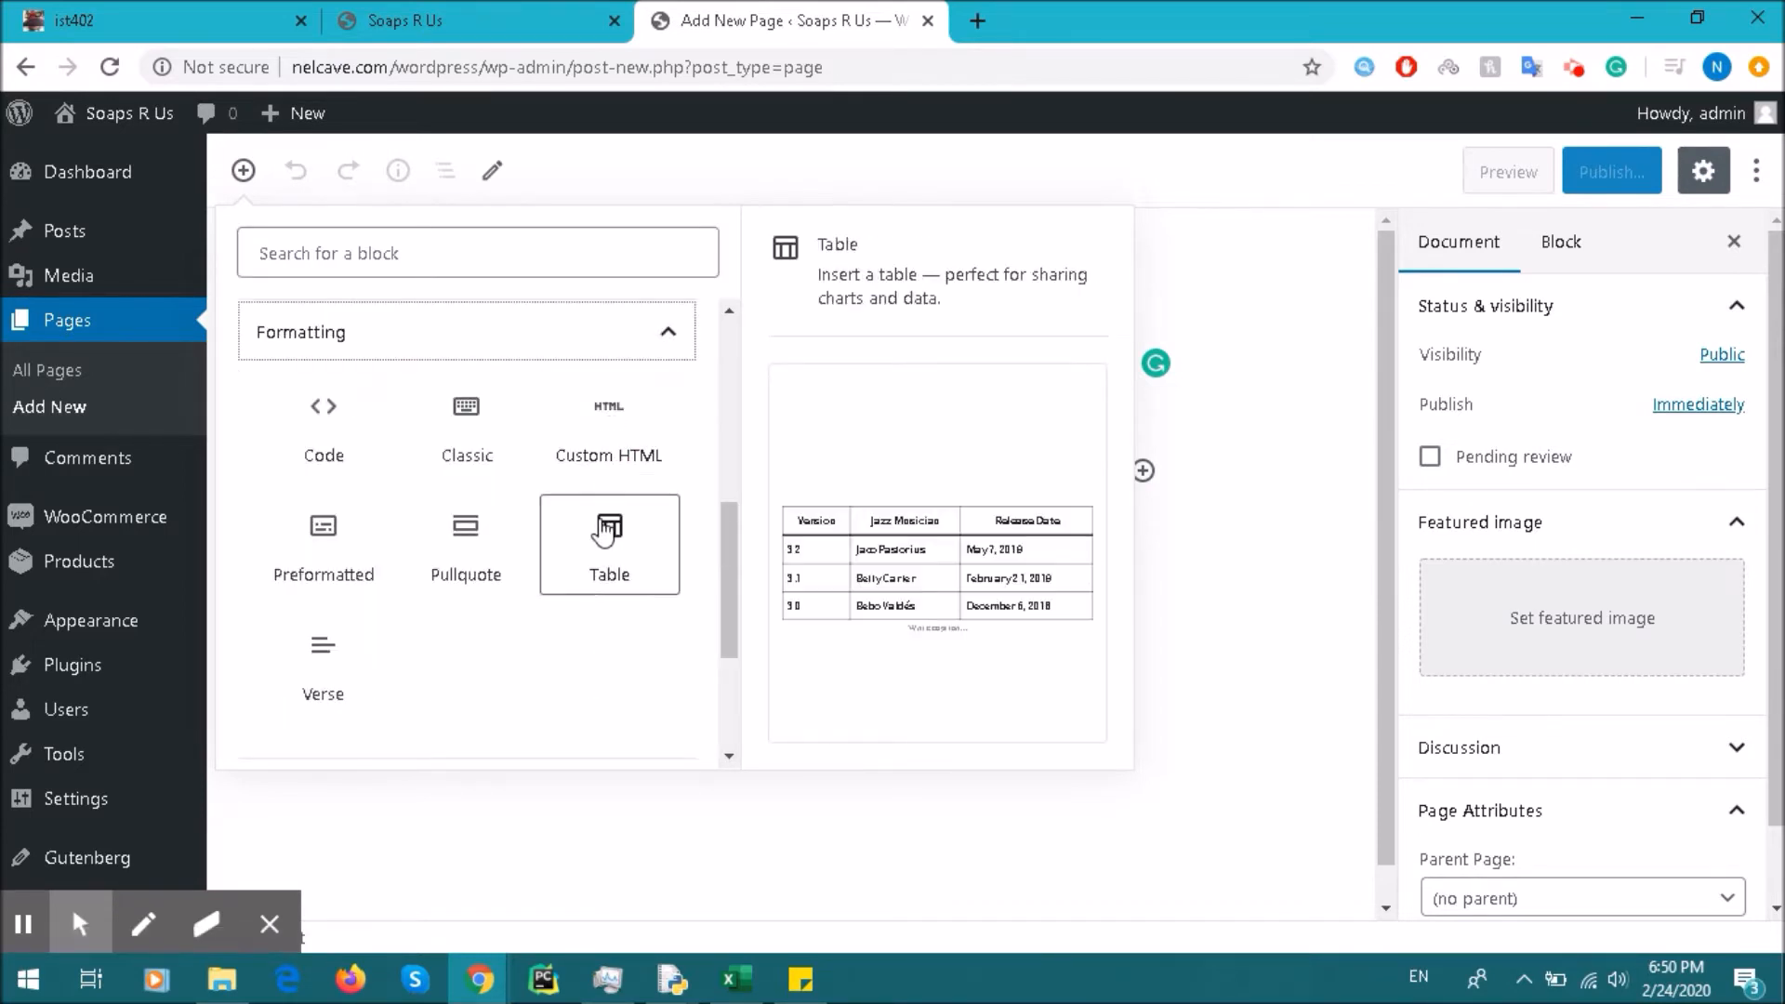
scroll(606, 530, "down", 3)
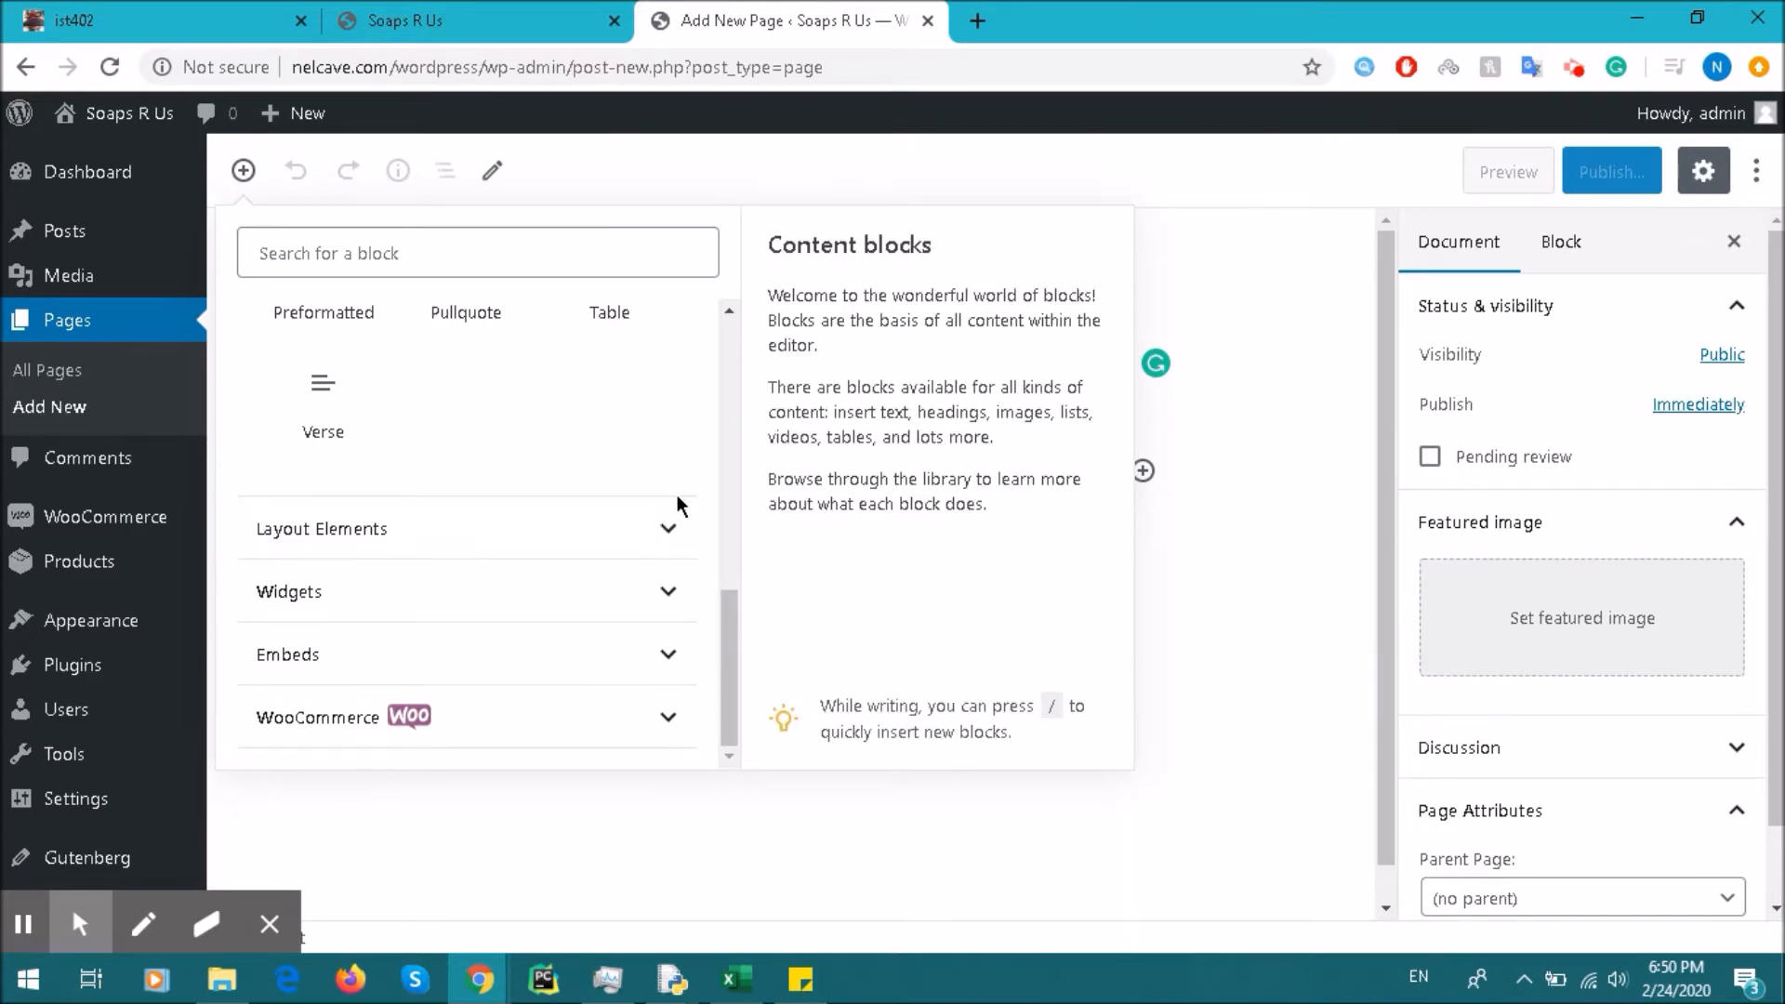
left_click(571, 618)
scroll(618, 549, "down", 4)
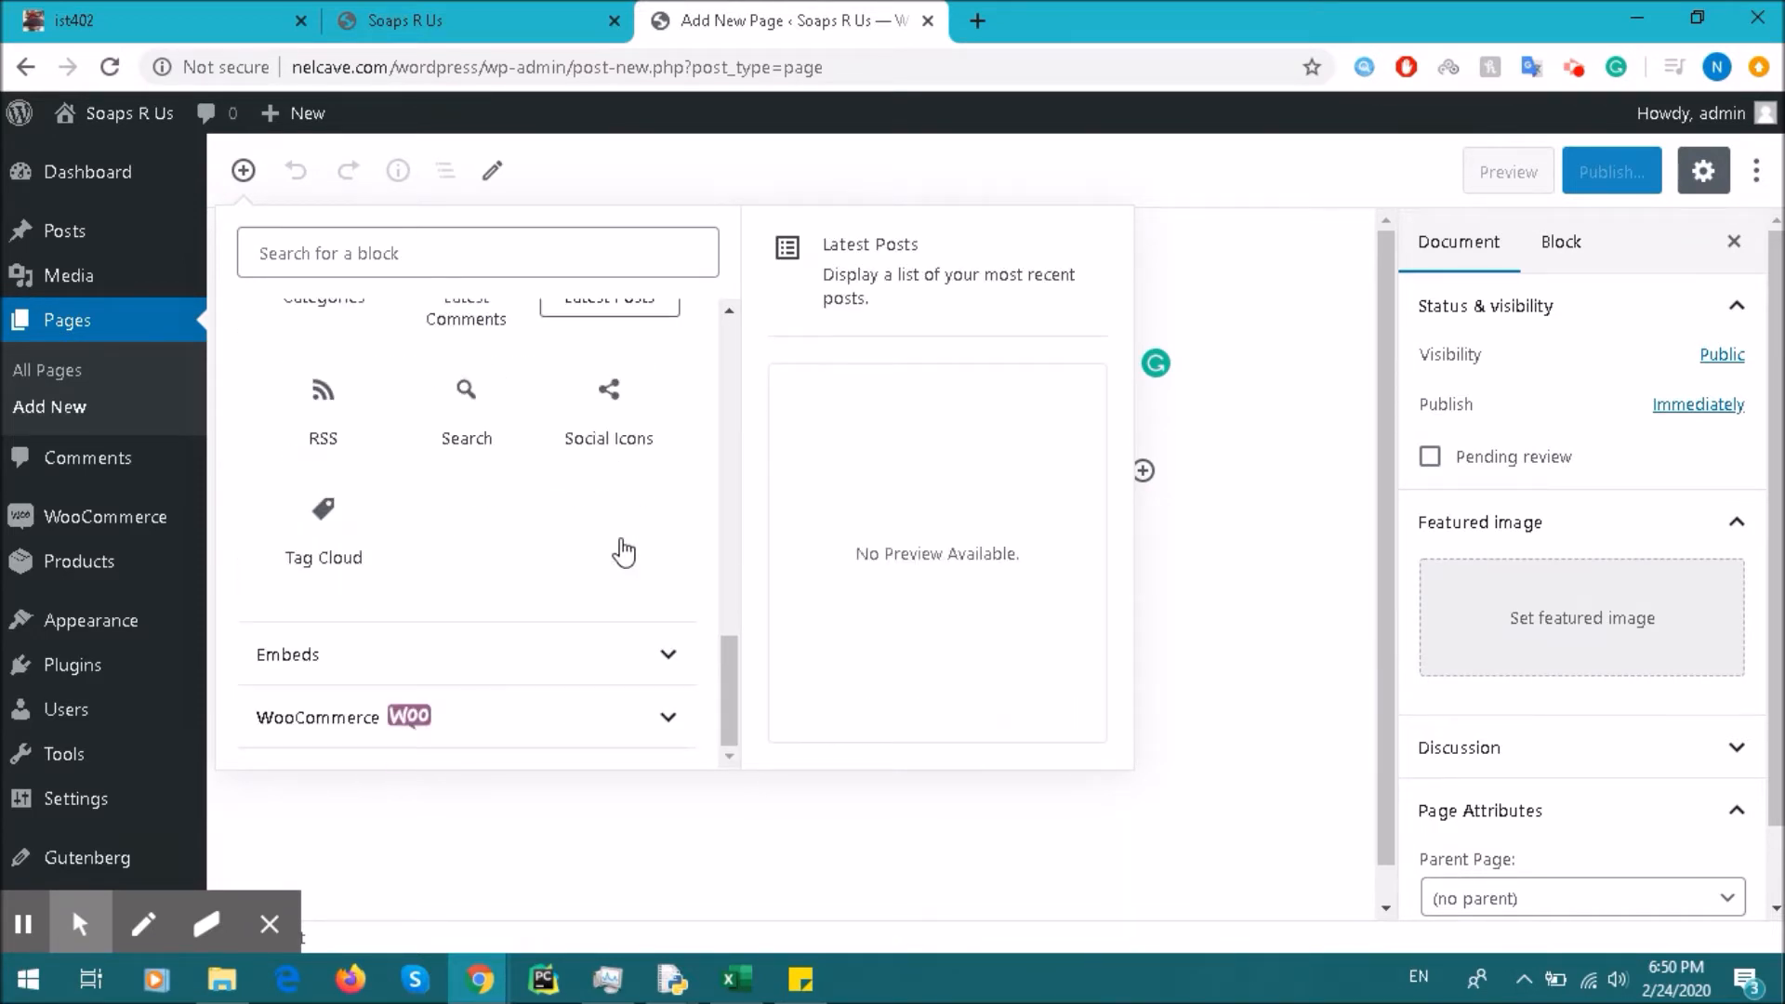
left_click(575, 662)
scroll(604, 651, "down", 8)
scroll(617, 637, "up", 15)
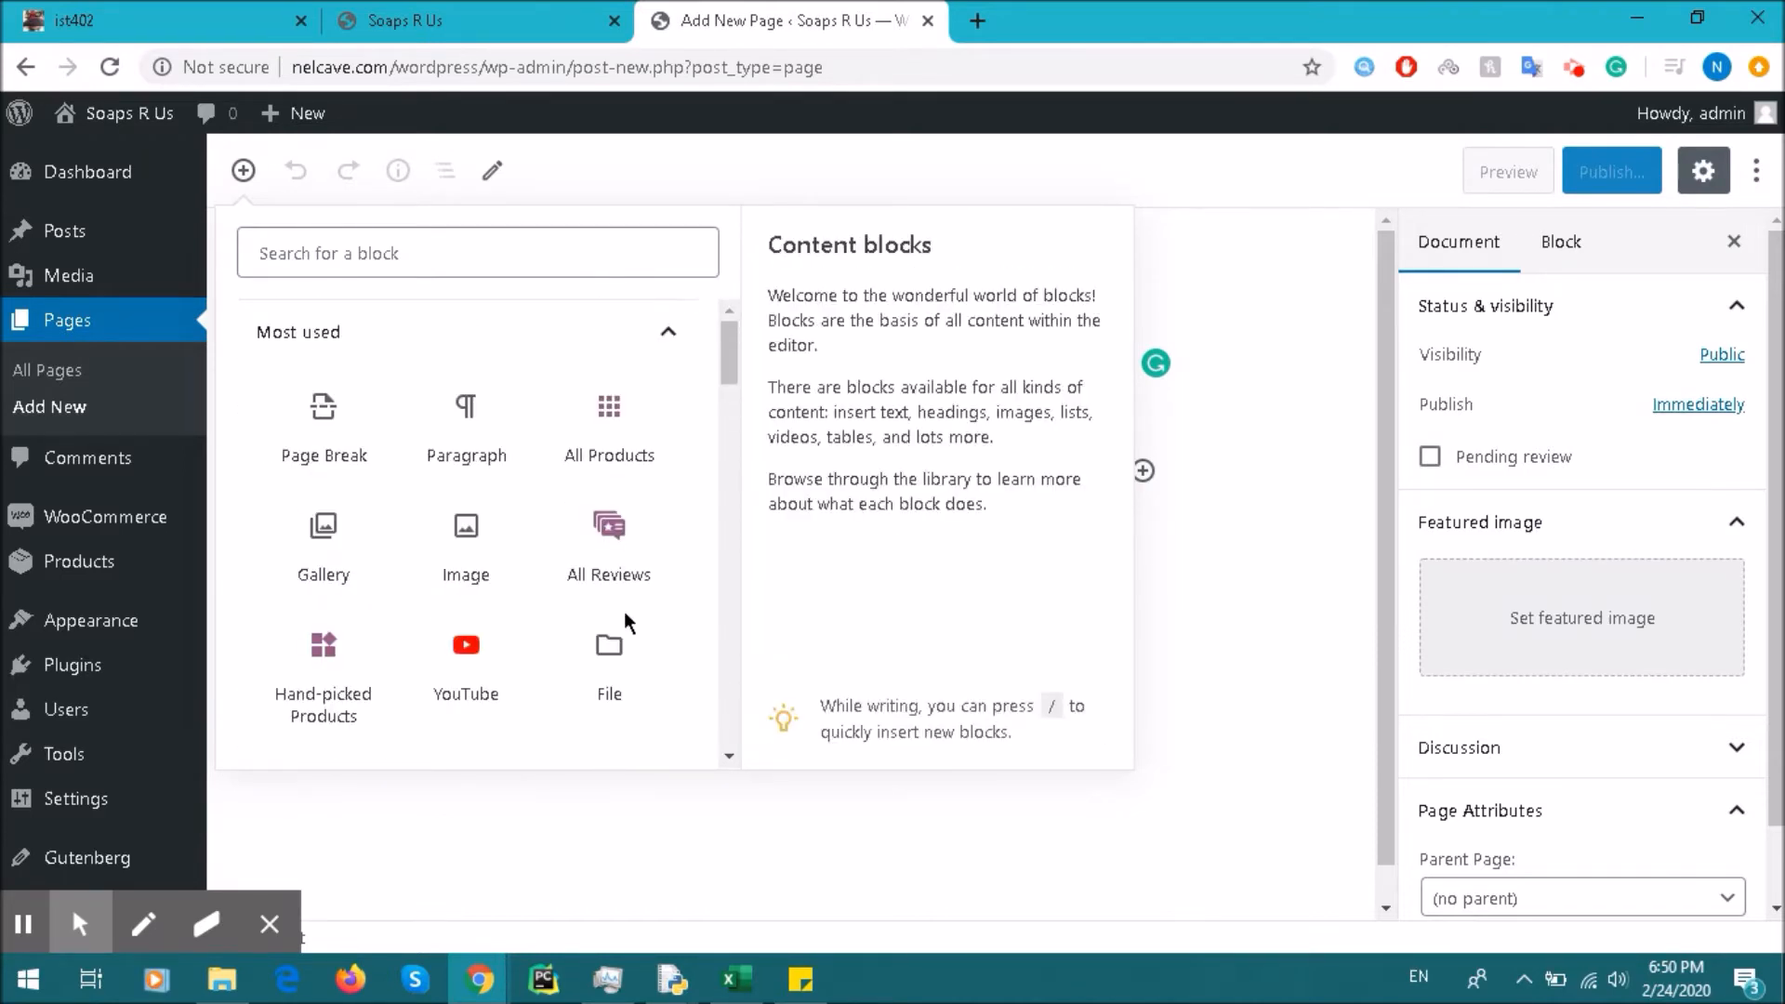
left_click(483, 417)
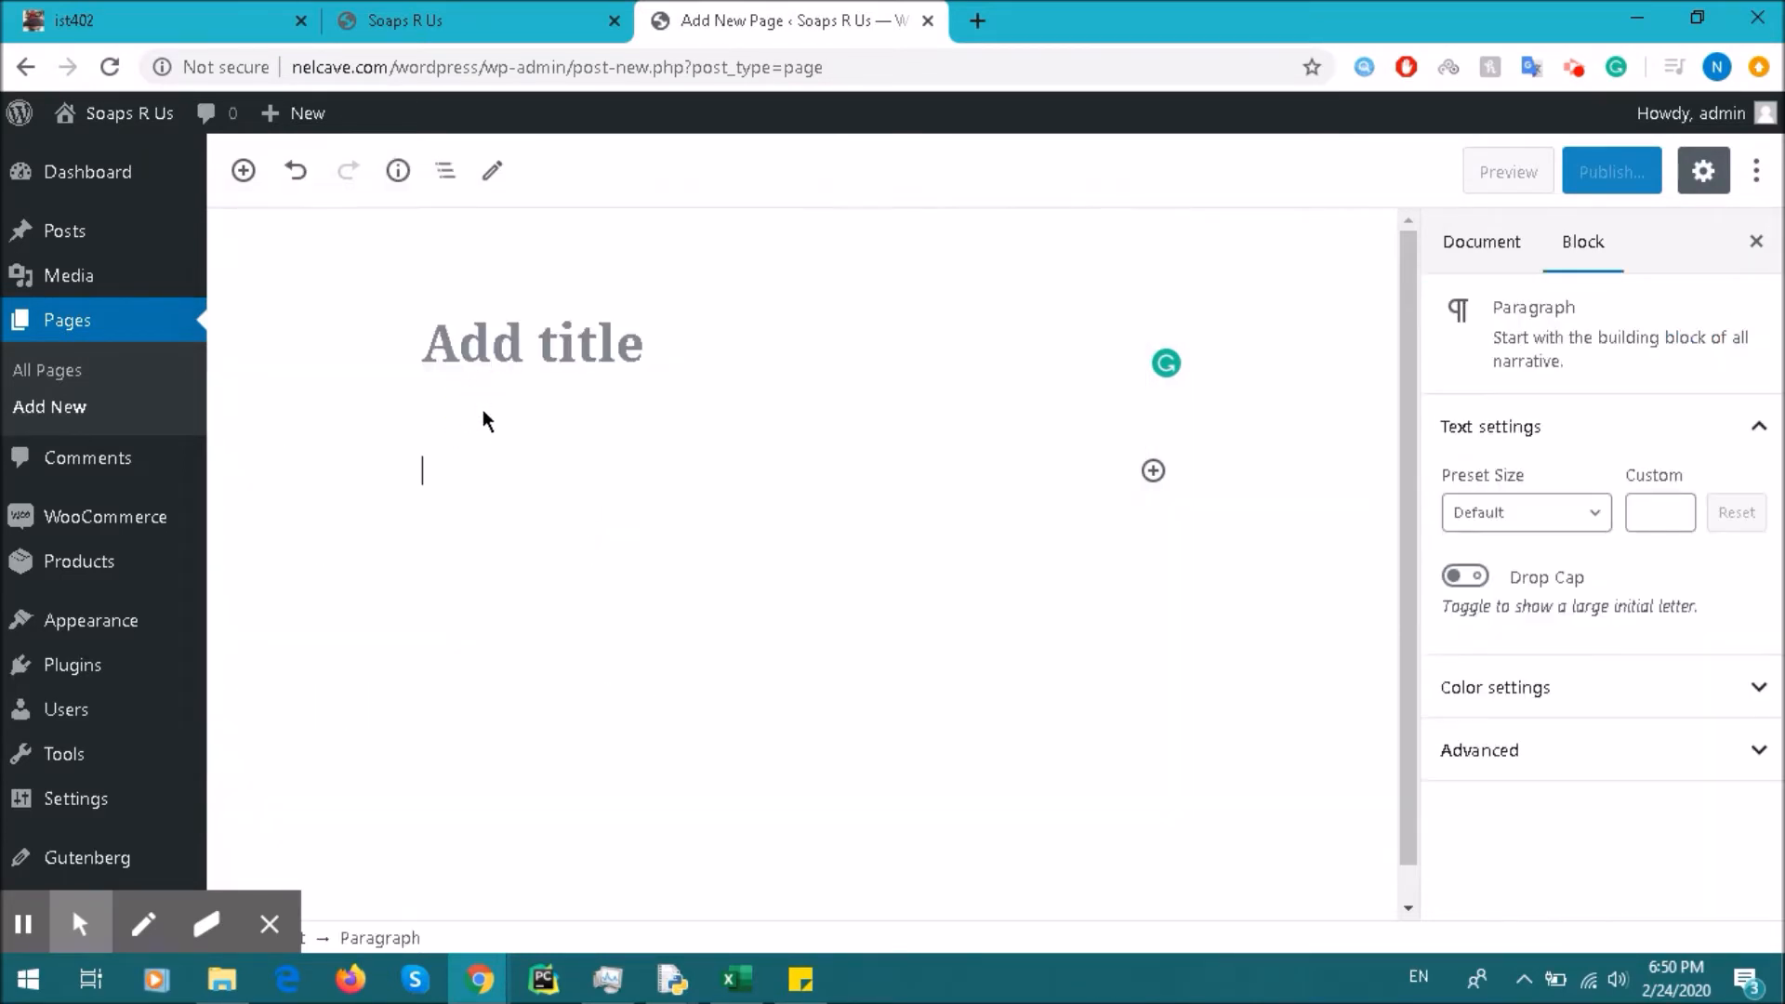
left_click(608, 342)
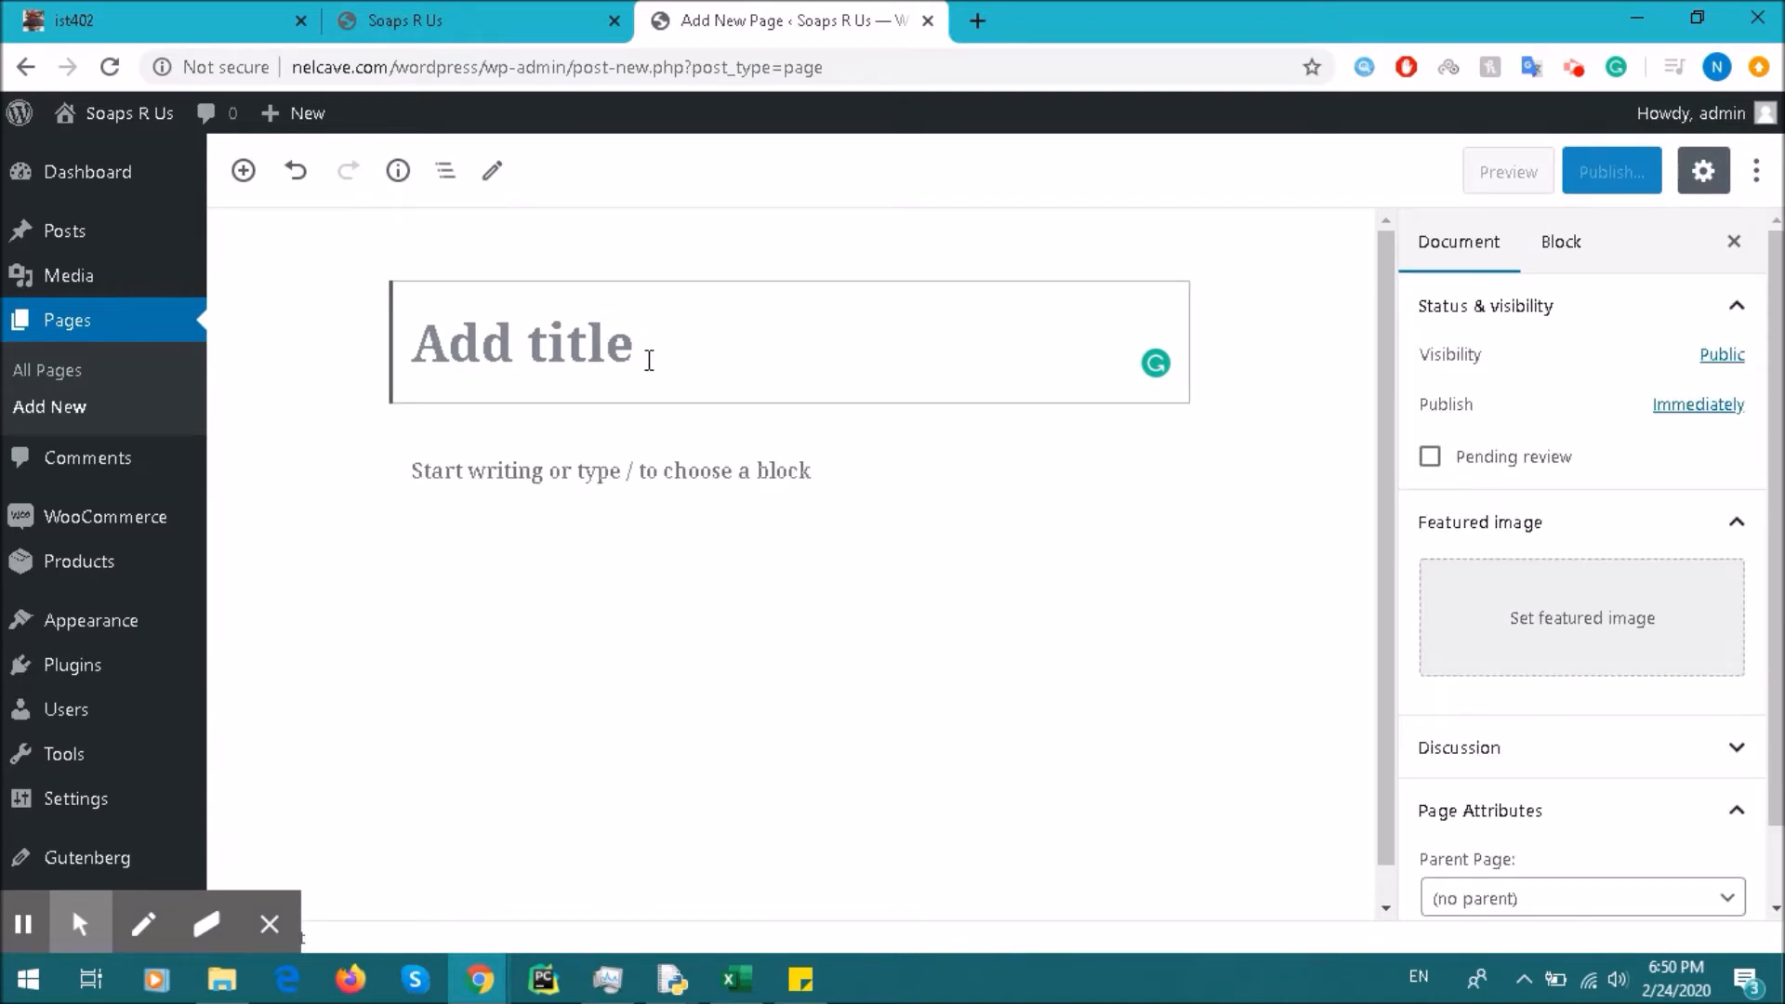
Step: Title the page 'Test' and write the paragraph 'This is a test.'
type("Test")
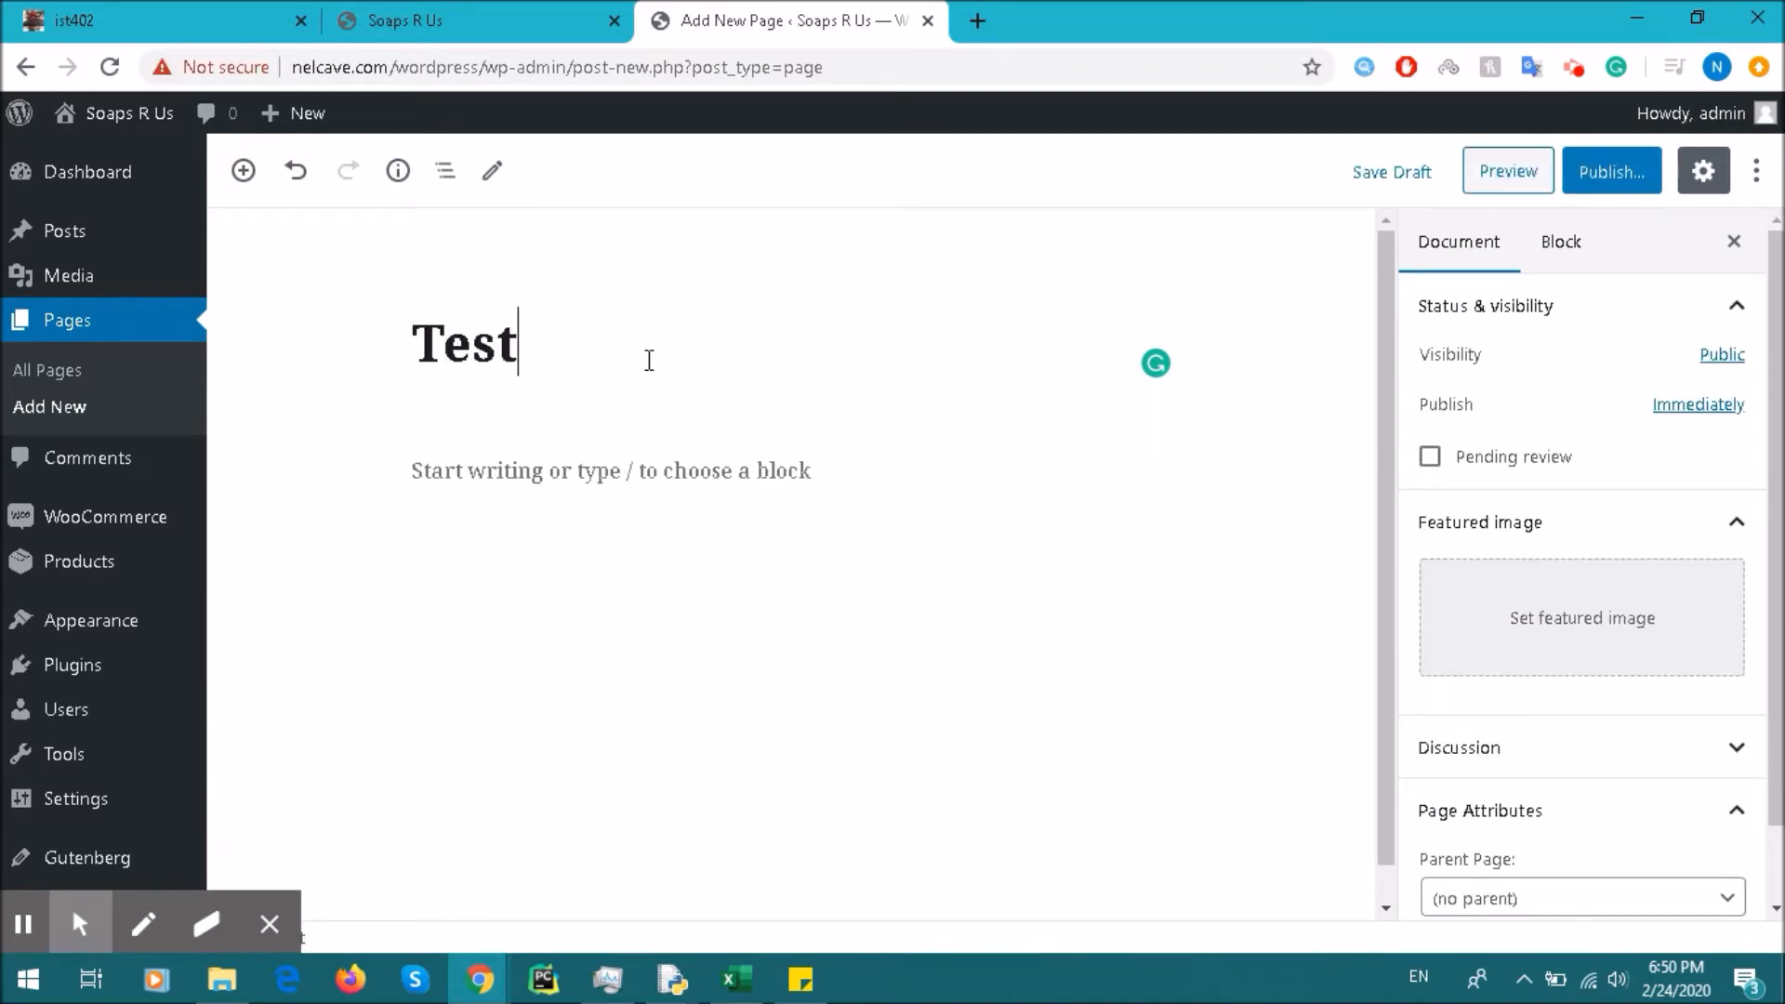
left_click(572, 469)
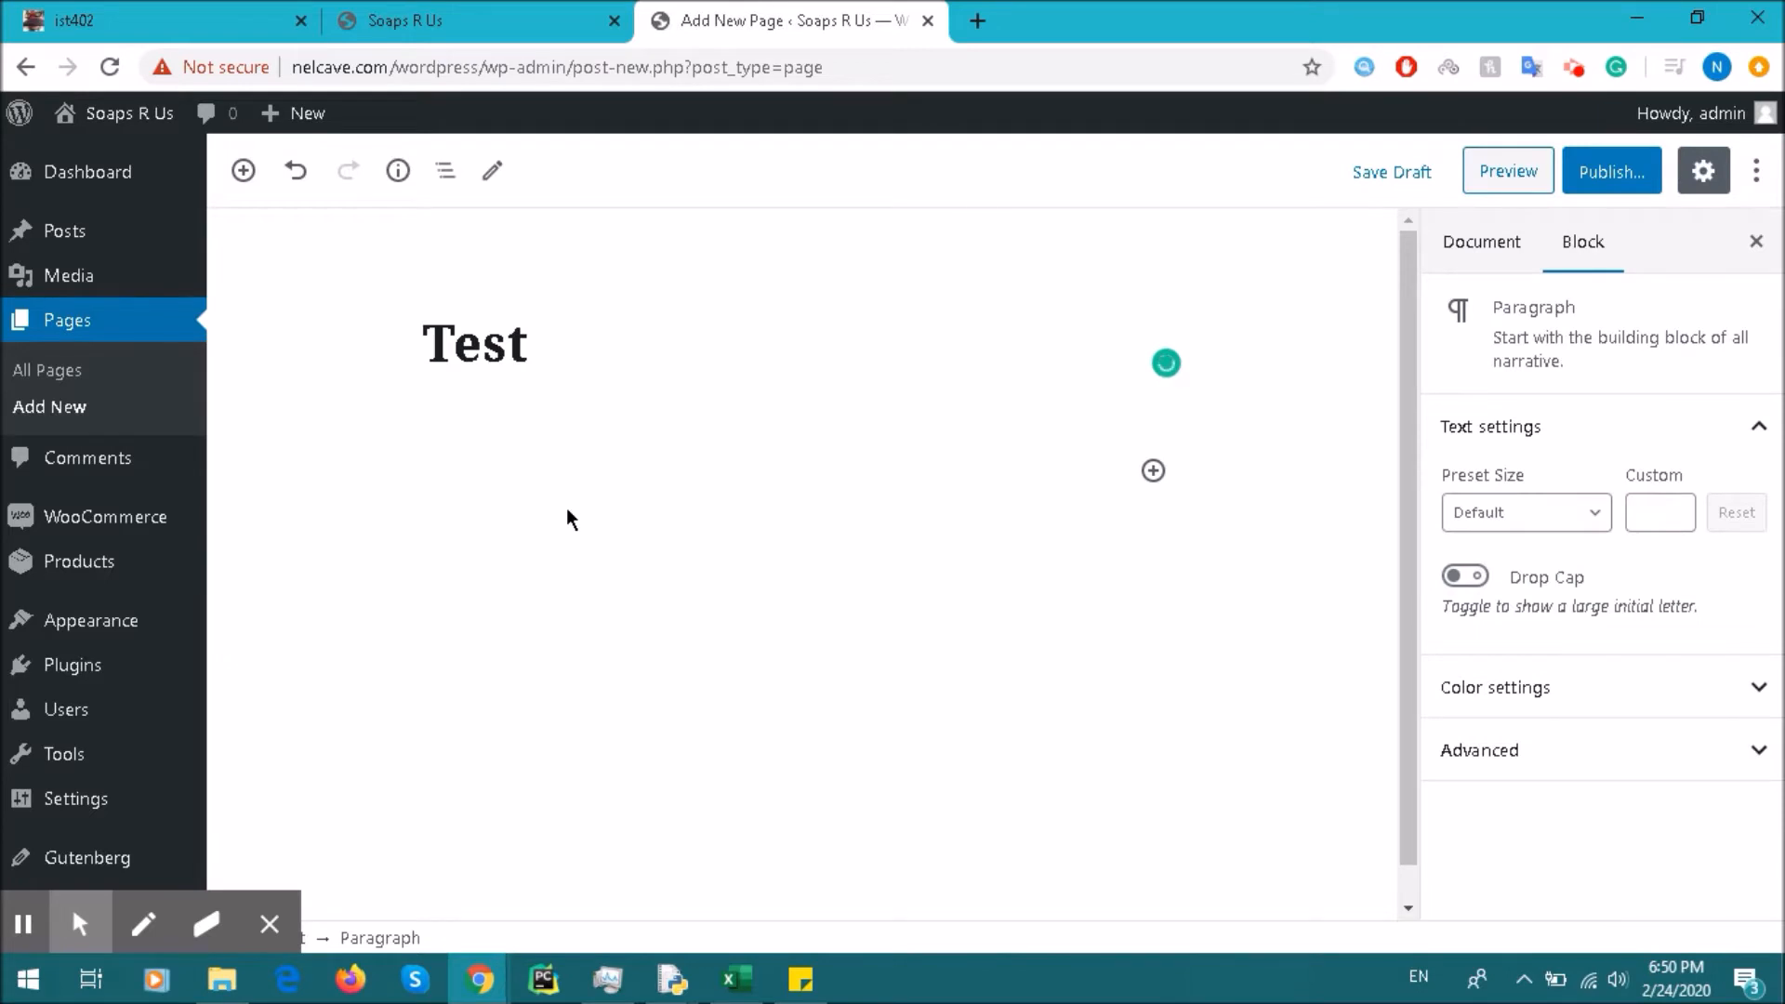
type("This is a test.")
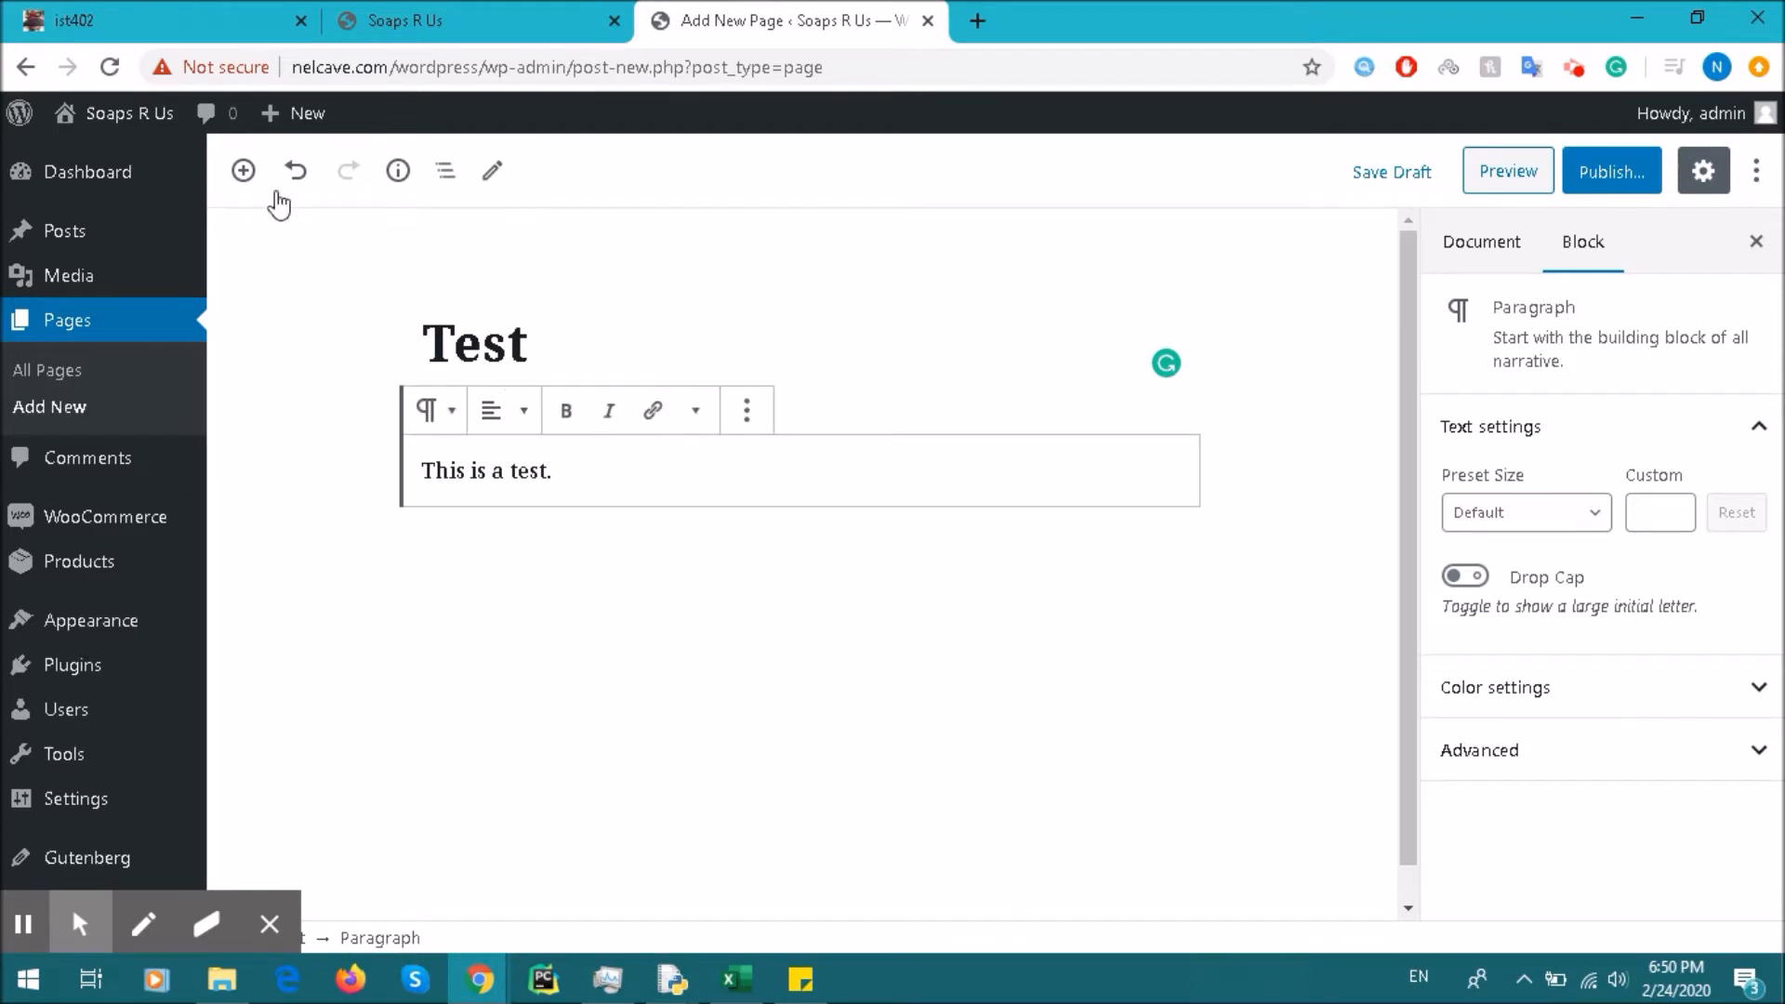
Step: Browse the block inserter and expand the Widgets category
left_click(242, 169)
left_click_drag(729, 367, 753, 596)
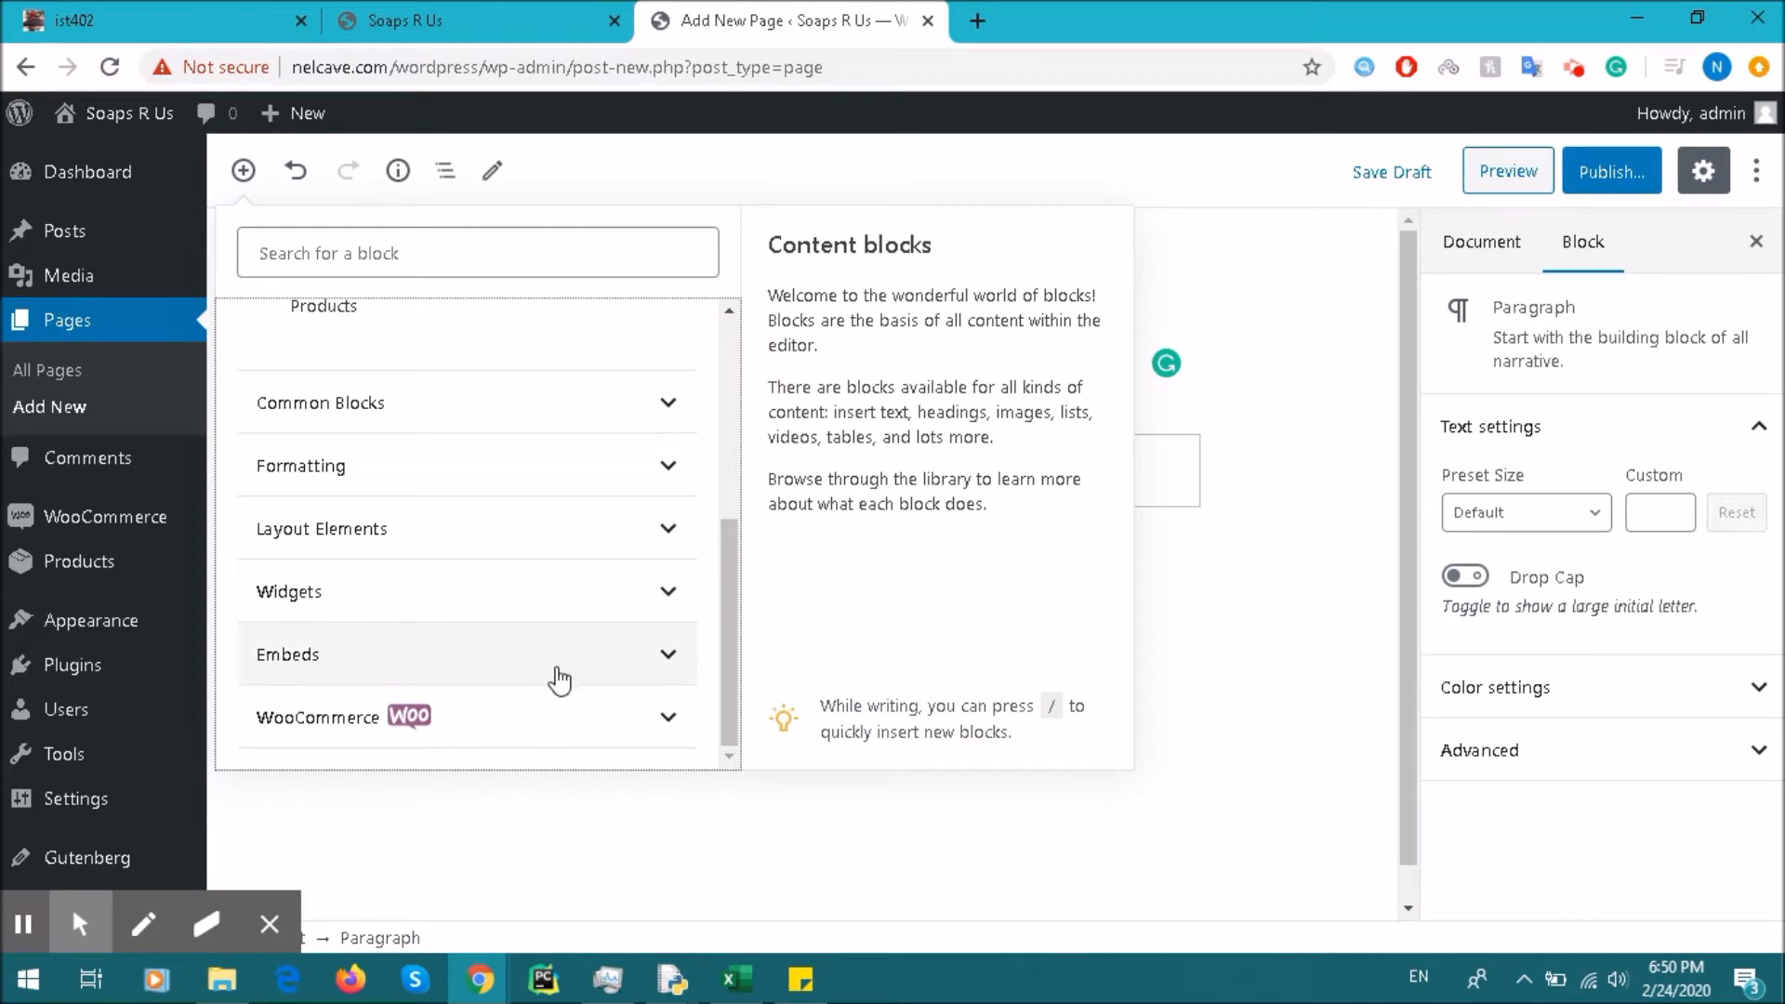
left_click(576, 591)
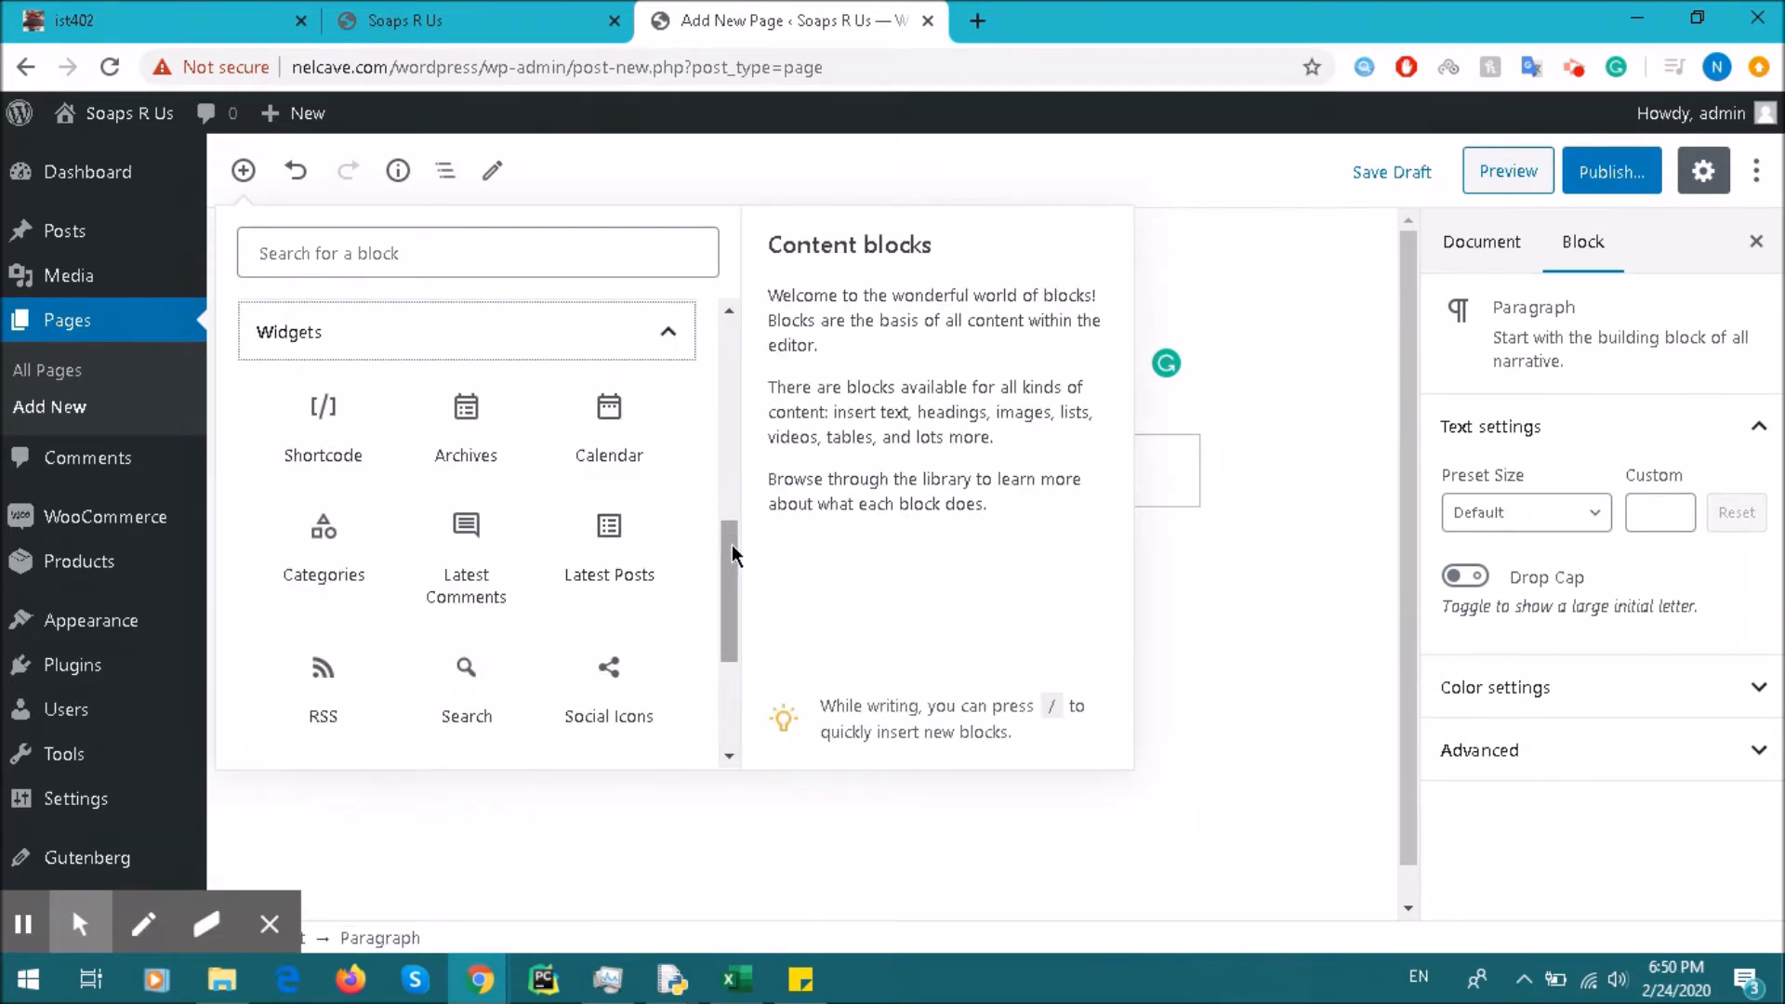
left_click_drag(733, 544, 735, 563)
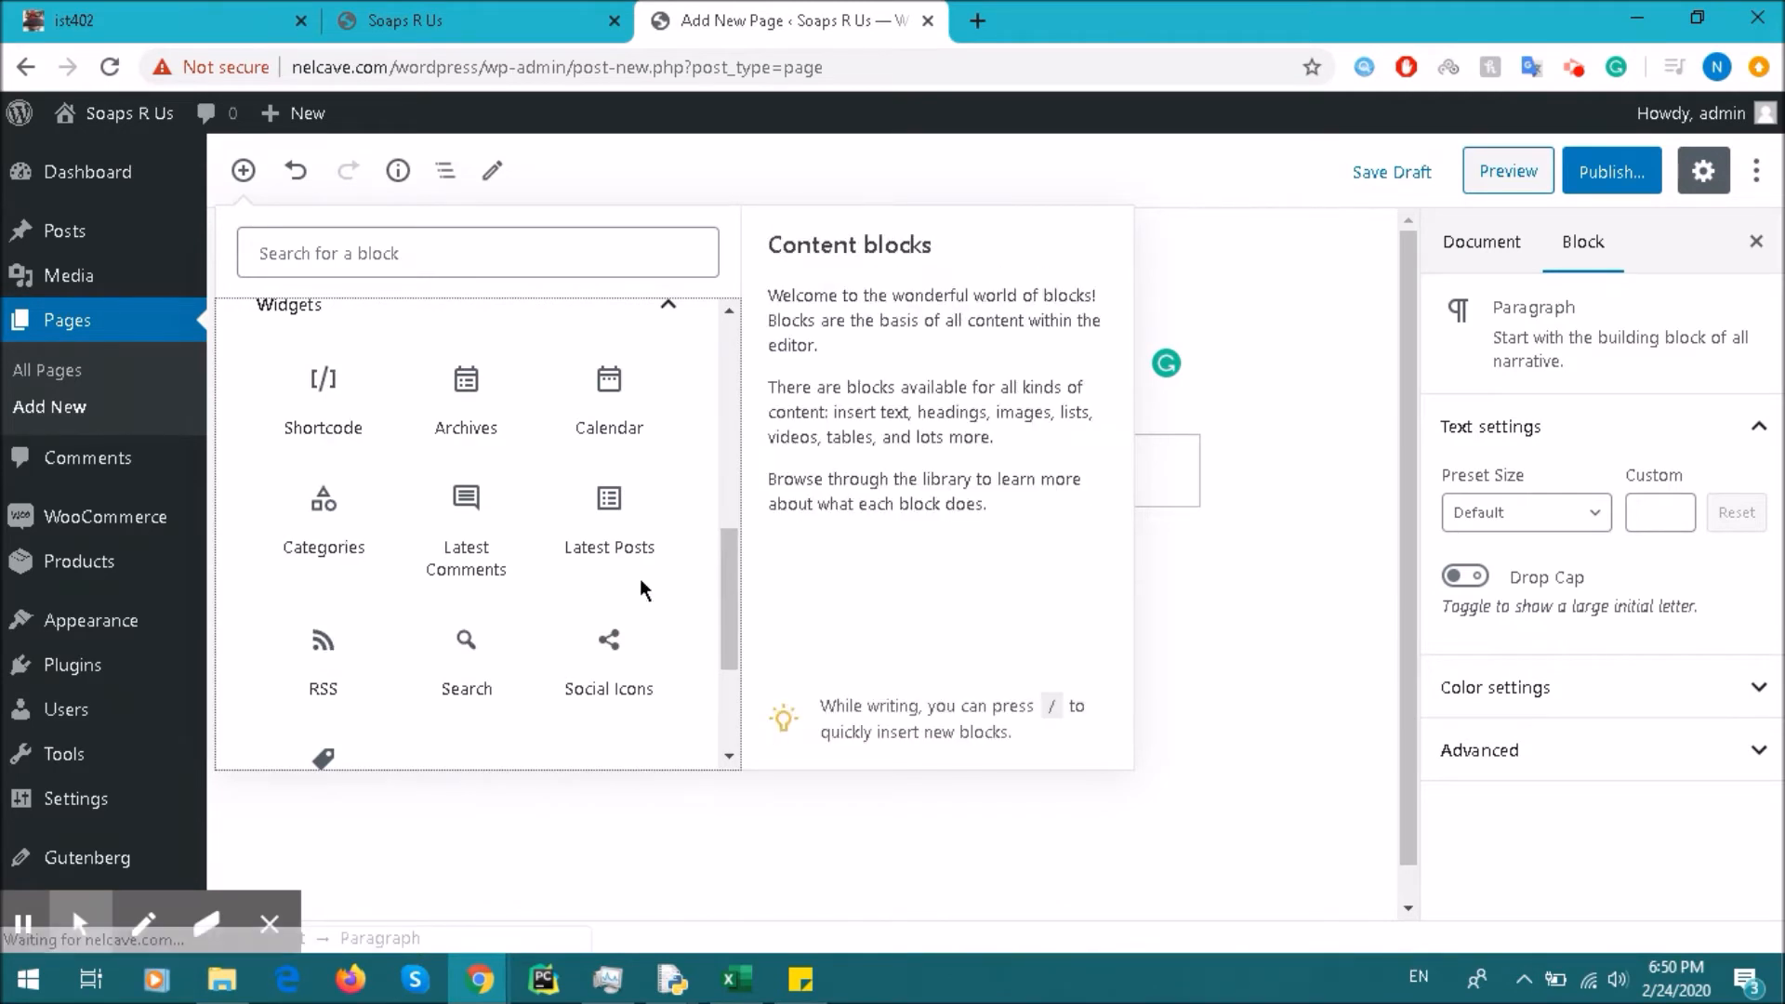
Step: Insert a Calendar block, then undo it and return to the empty paragraph
left_click(608, 399)
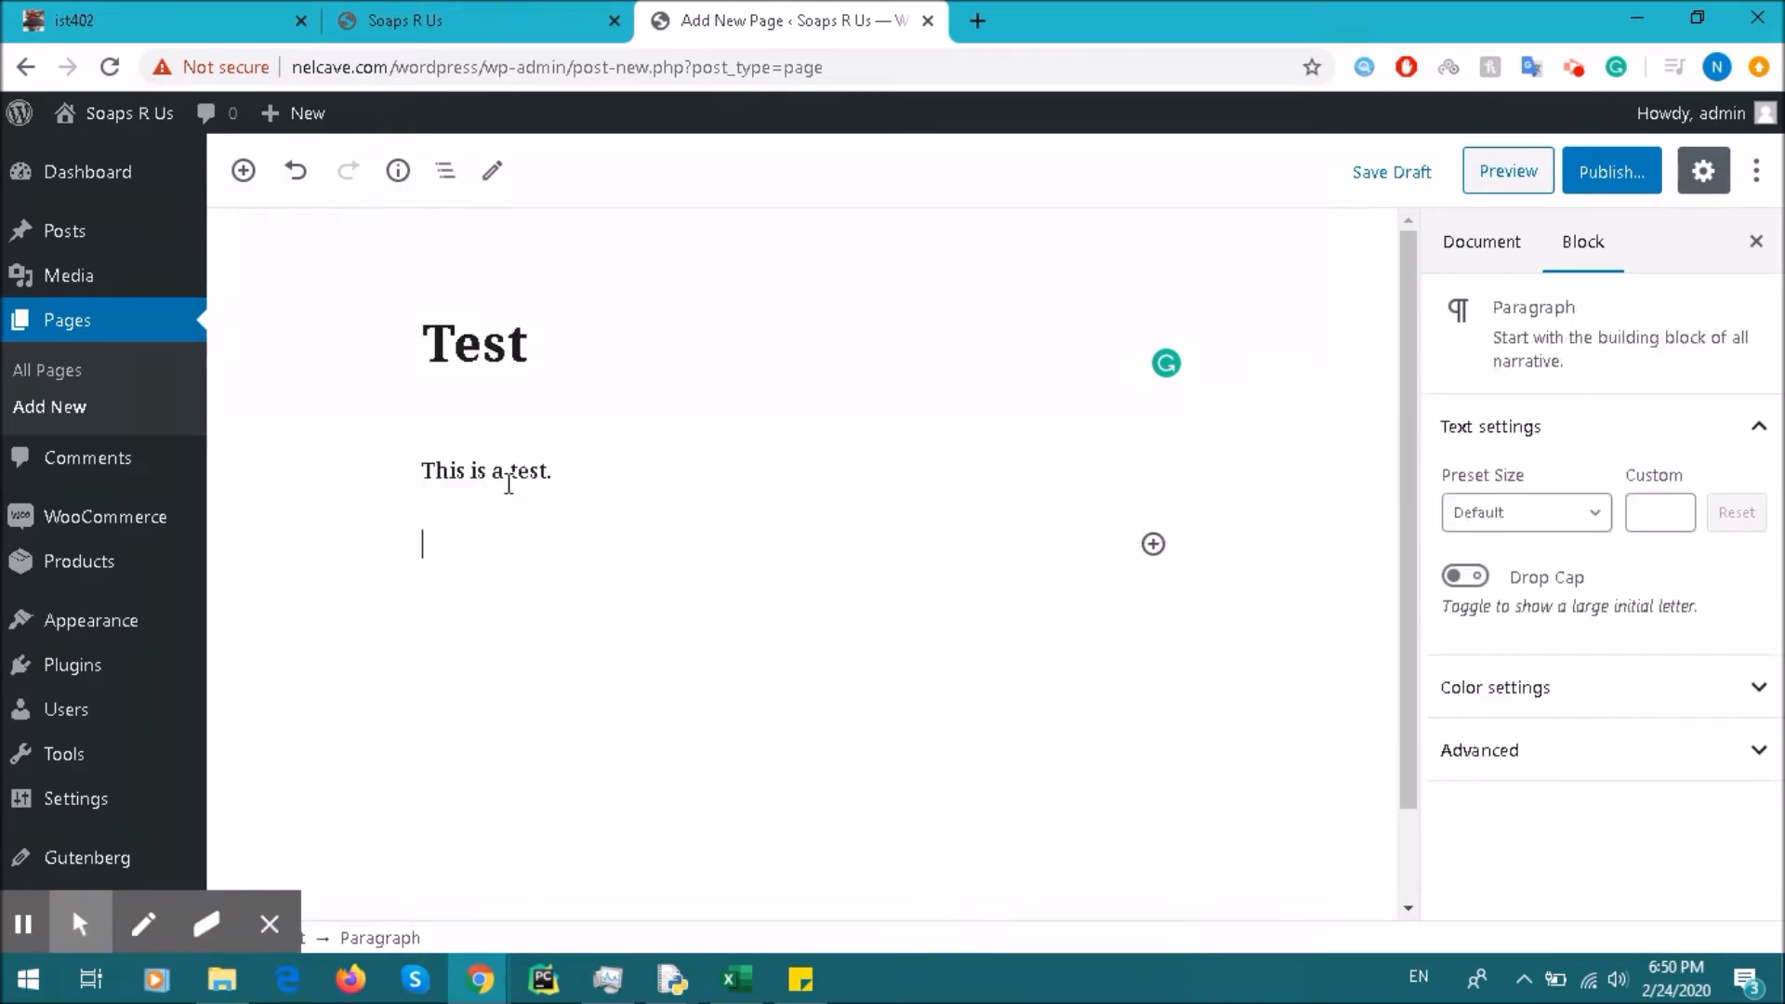
left_click(508, 546)
left_click(817, 526)
left_click(491, 472)
left_click(514, 540)
Step: Publish the Test page so it goes live at /wordpress/test/
scroll(890, 576, "down", 1)
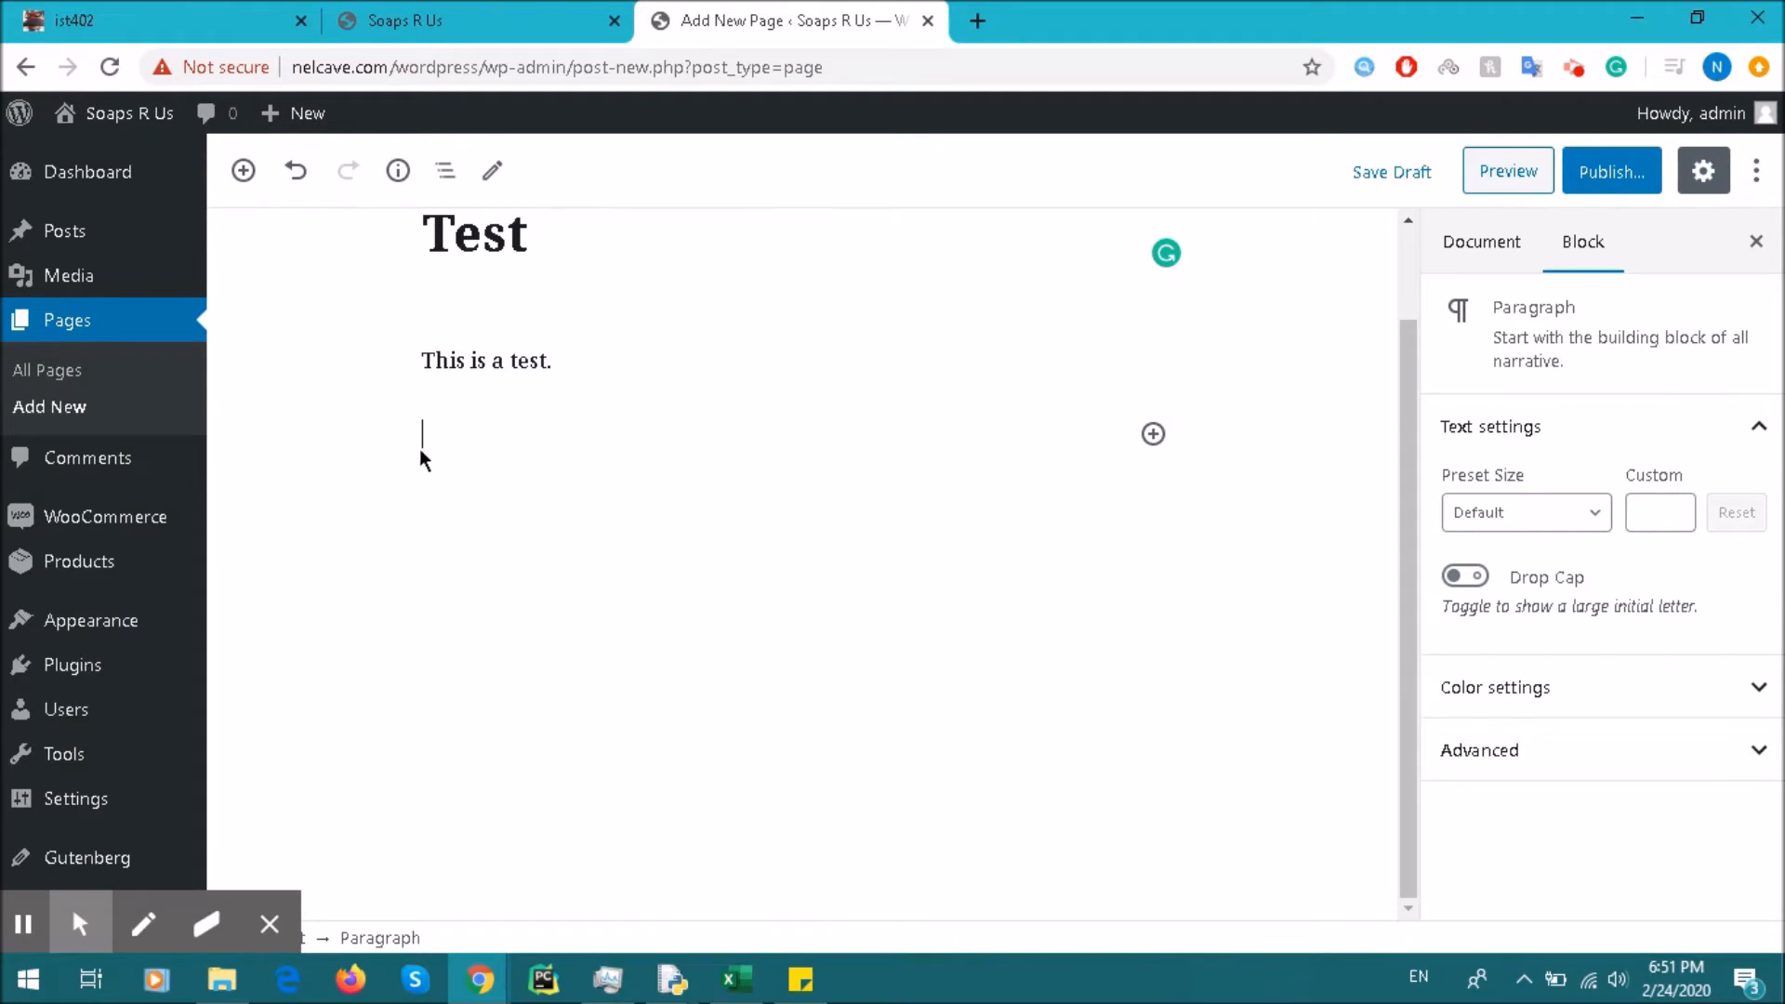
left_click(1612, 174)
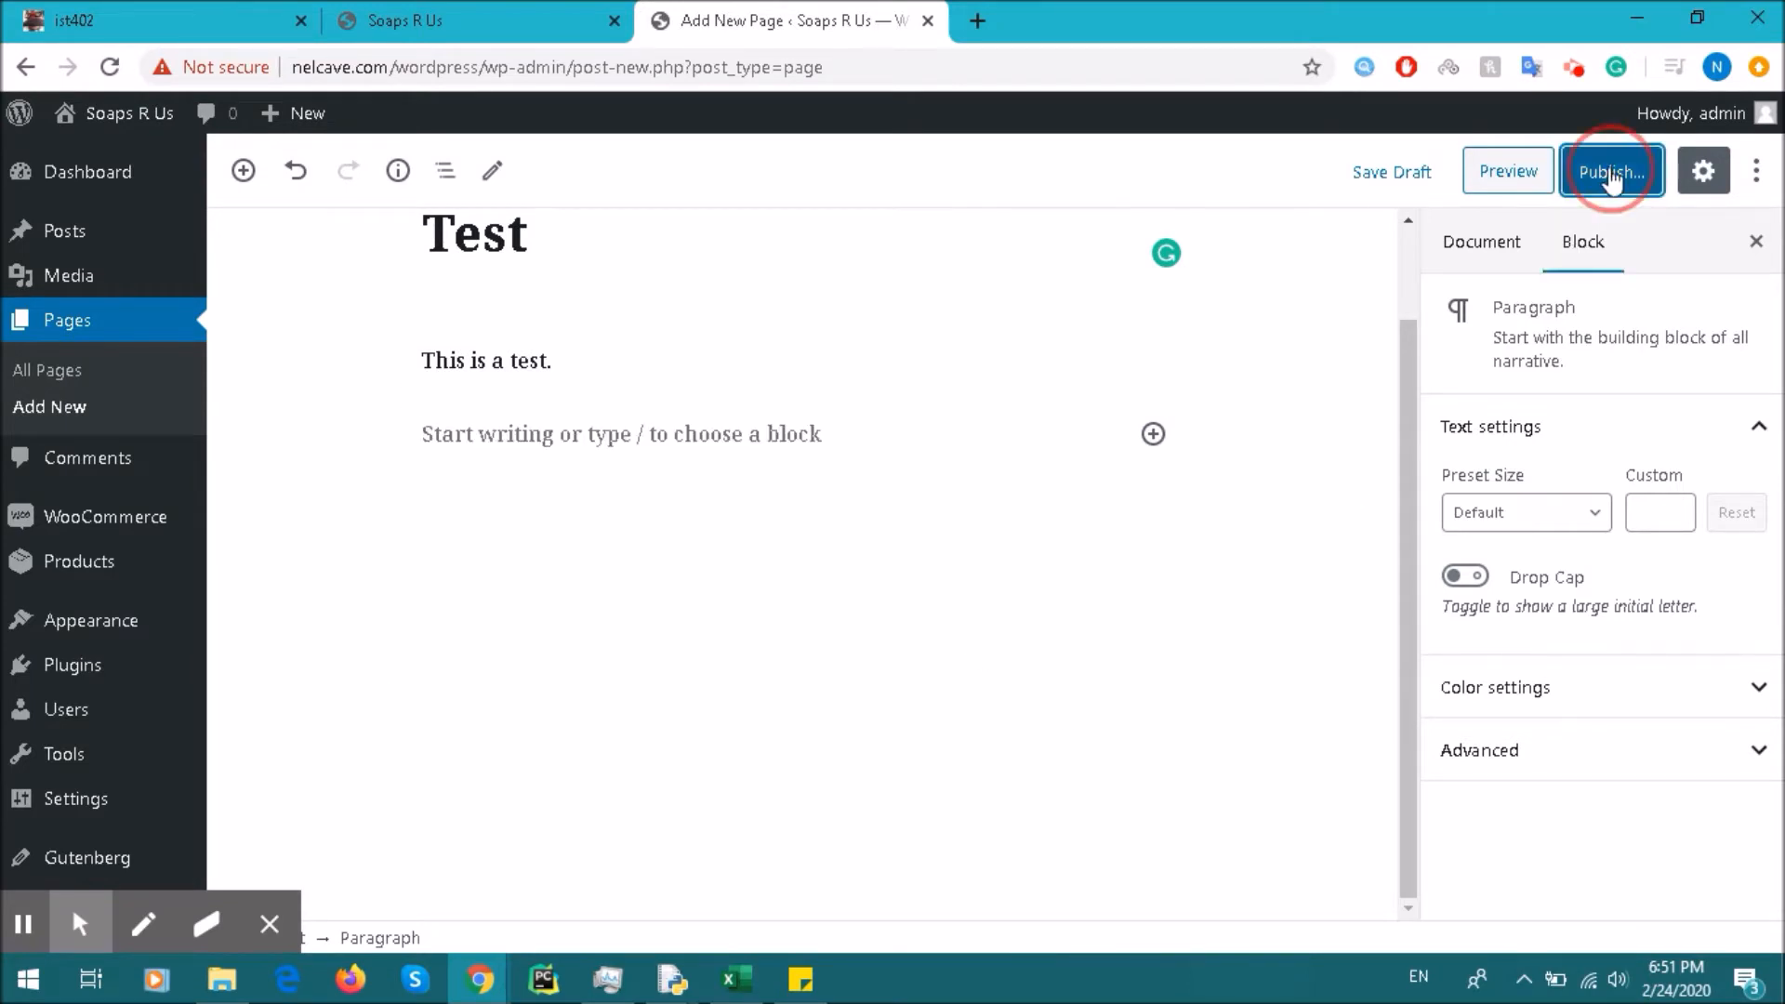
left_click(1605, 170)
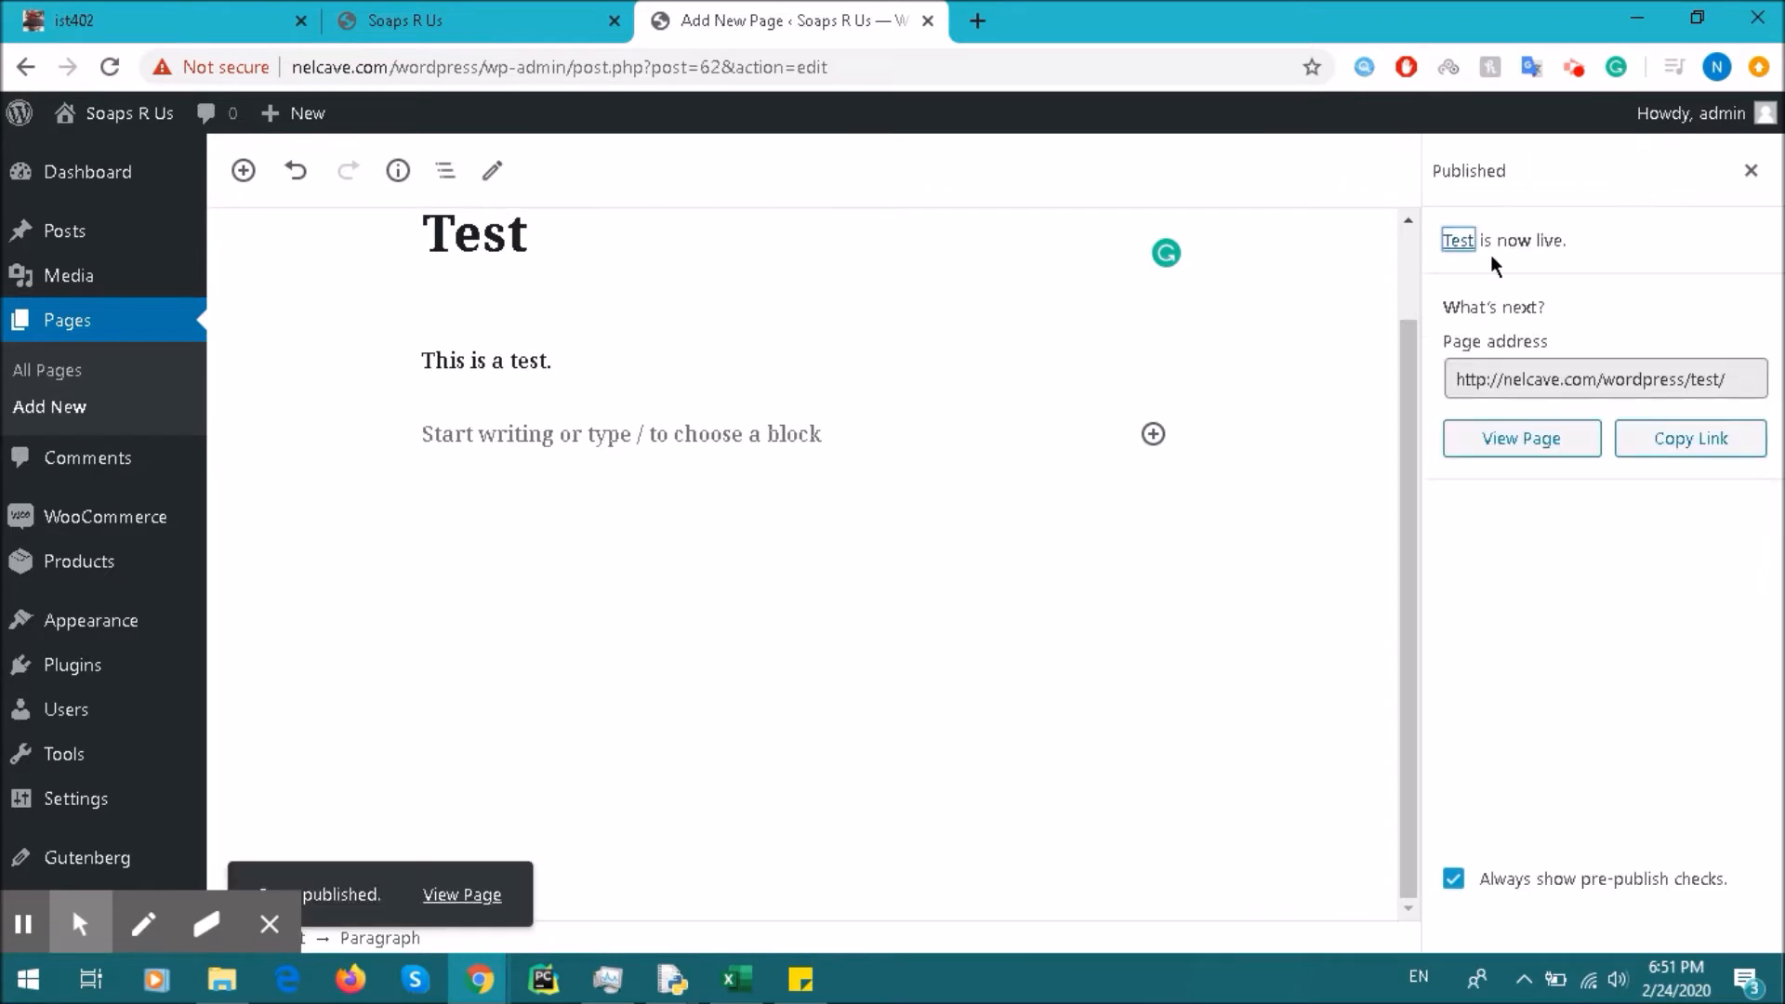
left_click(488, 18)
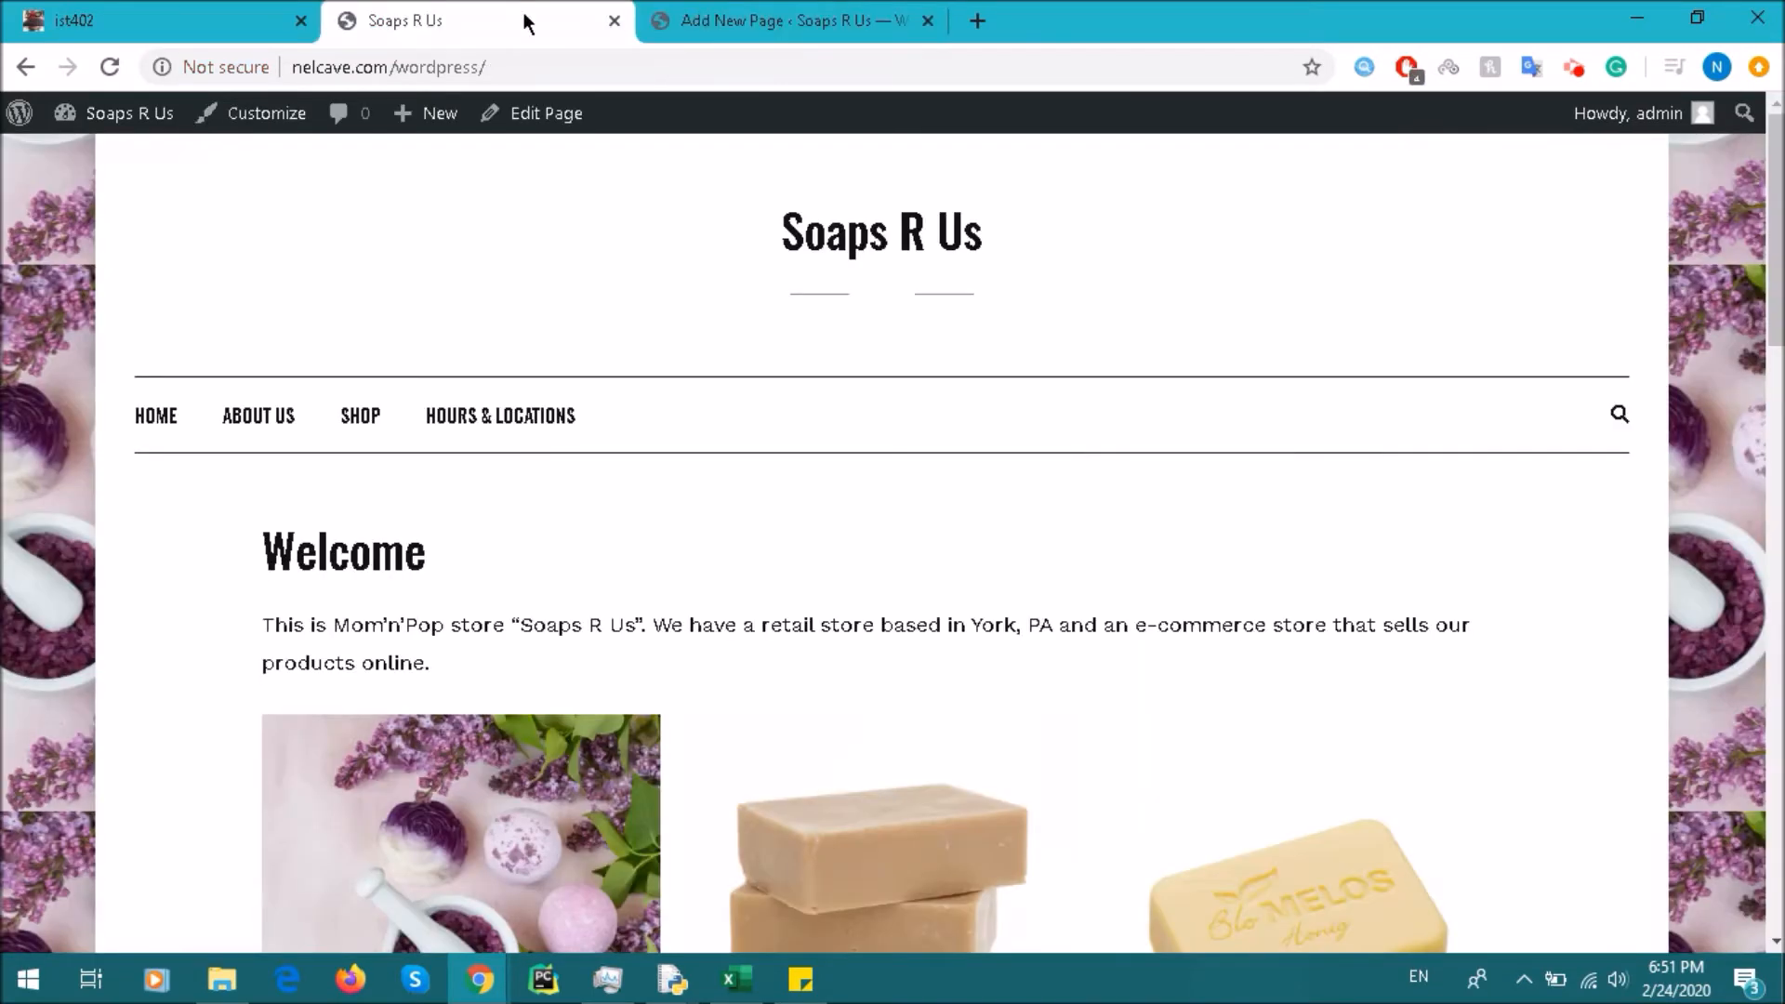
left_click(790, 21)
left_click(464, 18)
left_click(110, 67)
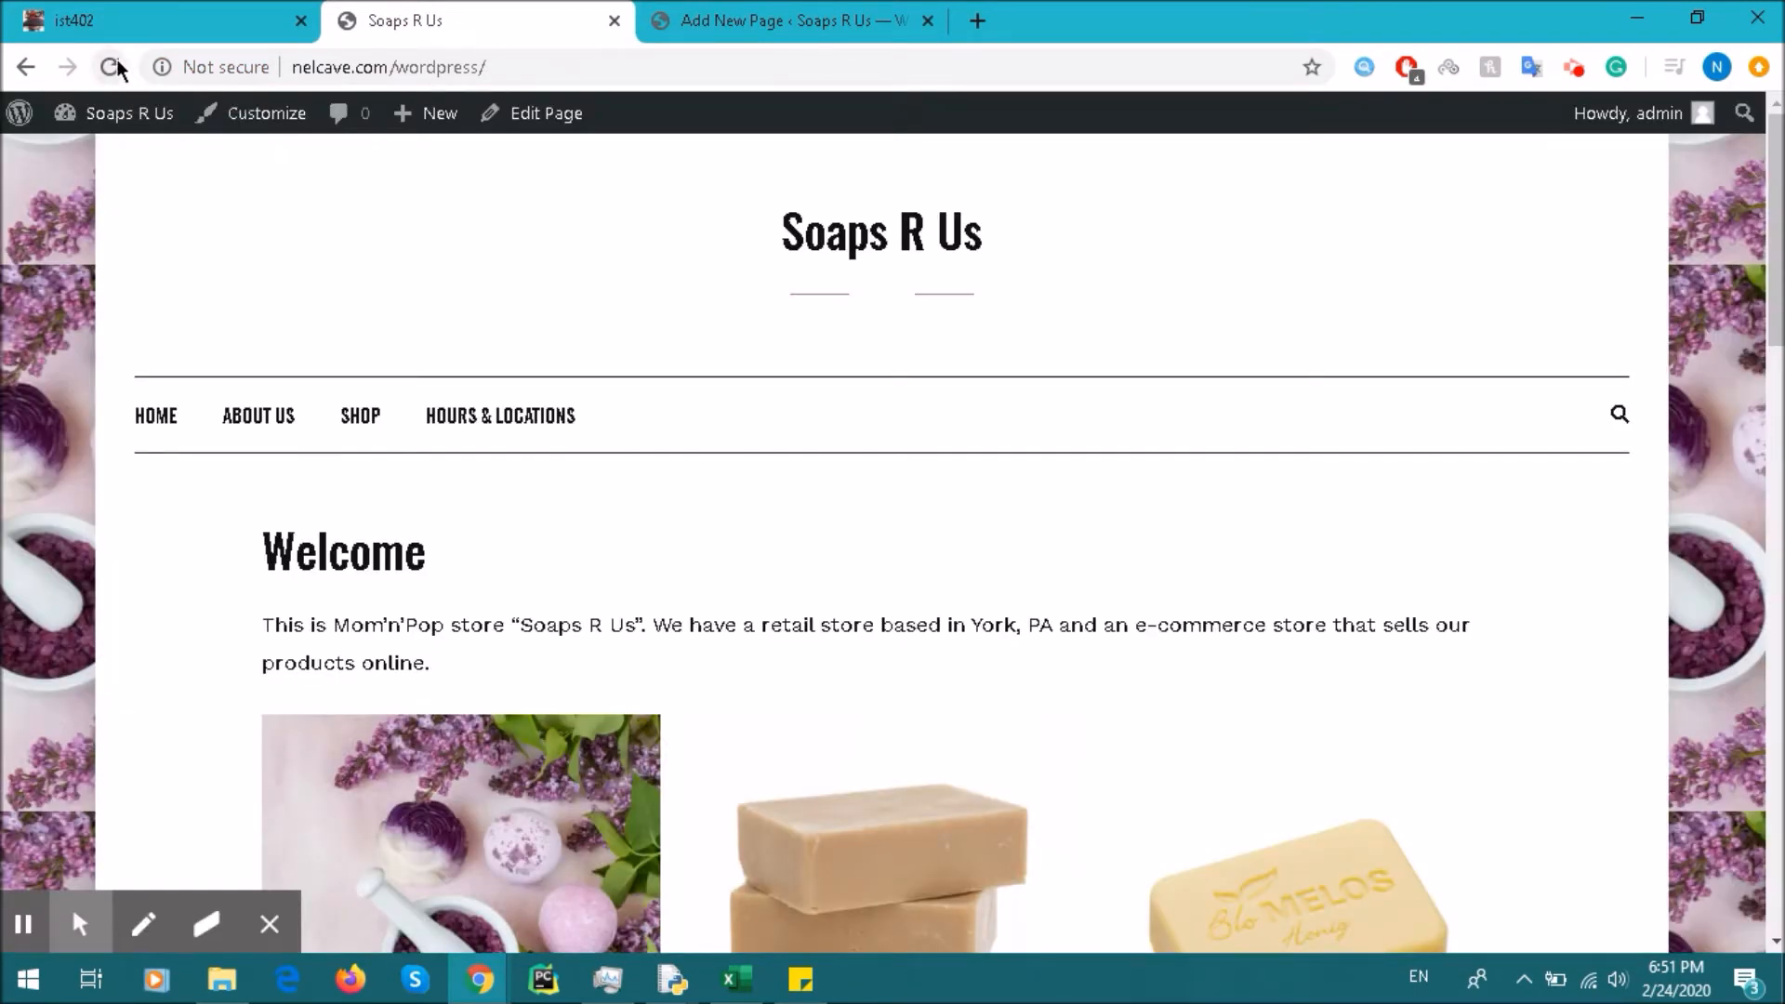
left_click(113, 61)
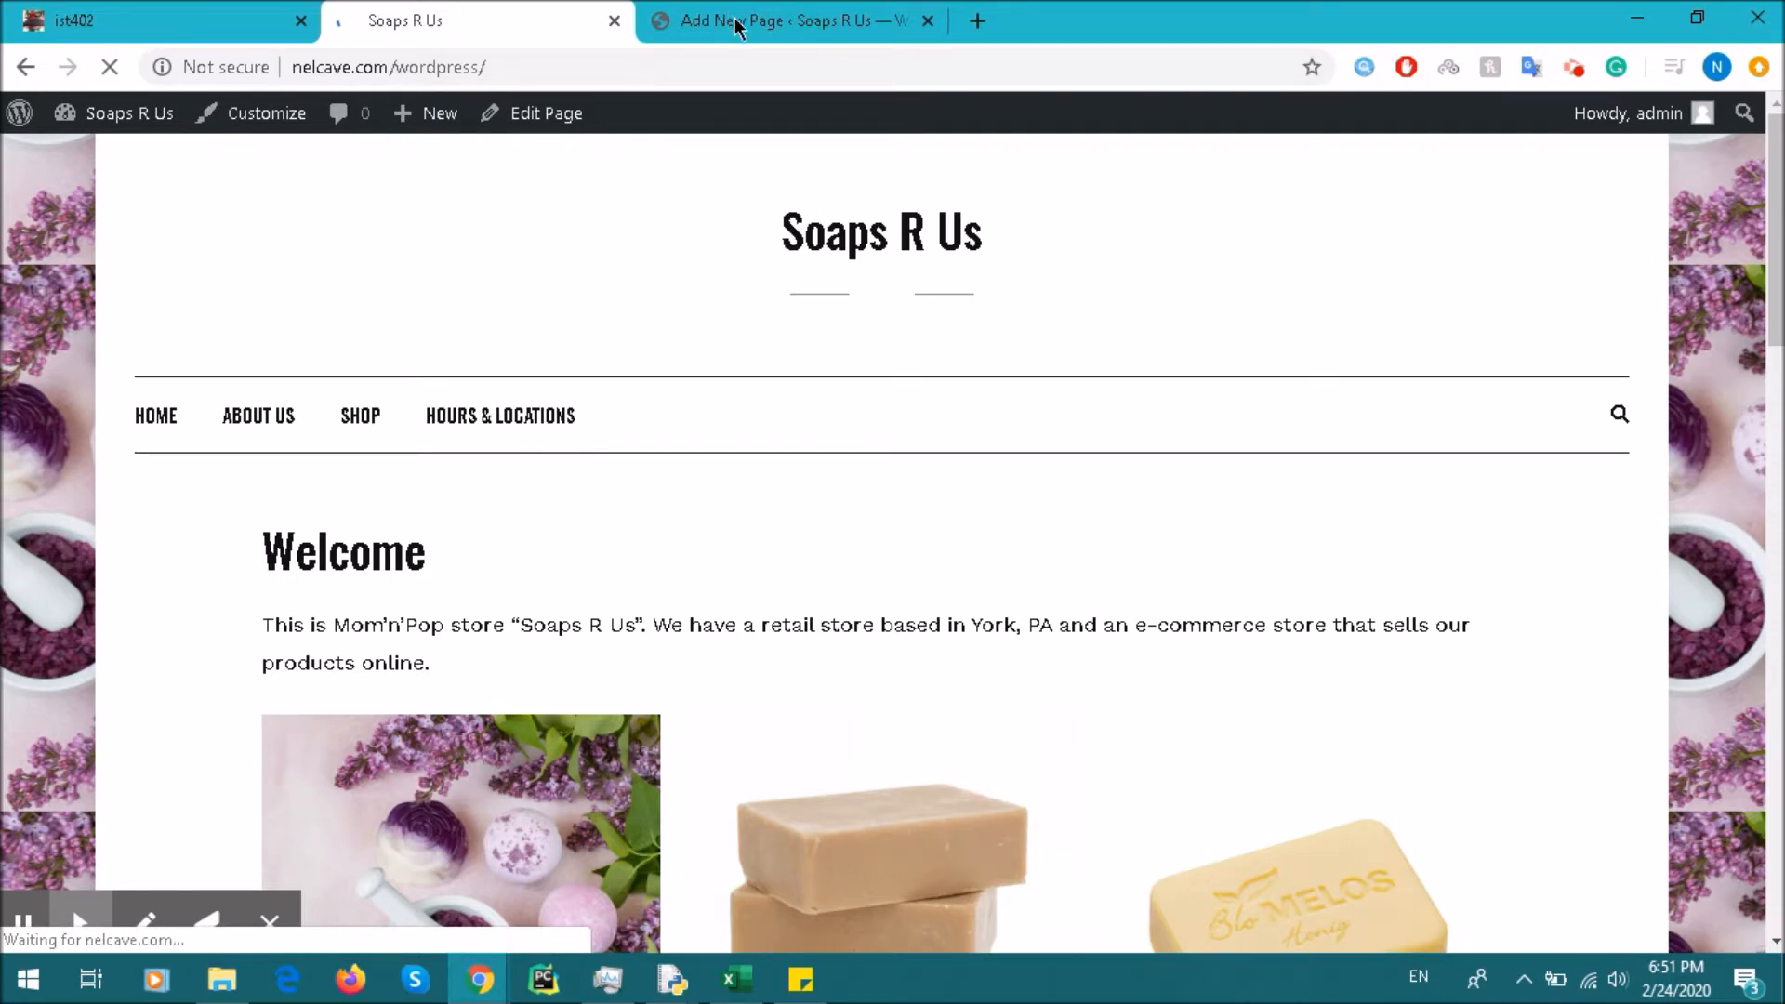
left_click(764, 13)
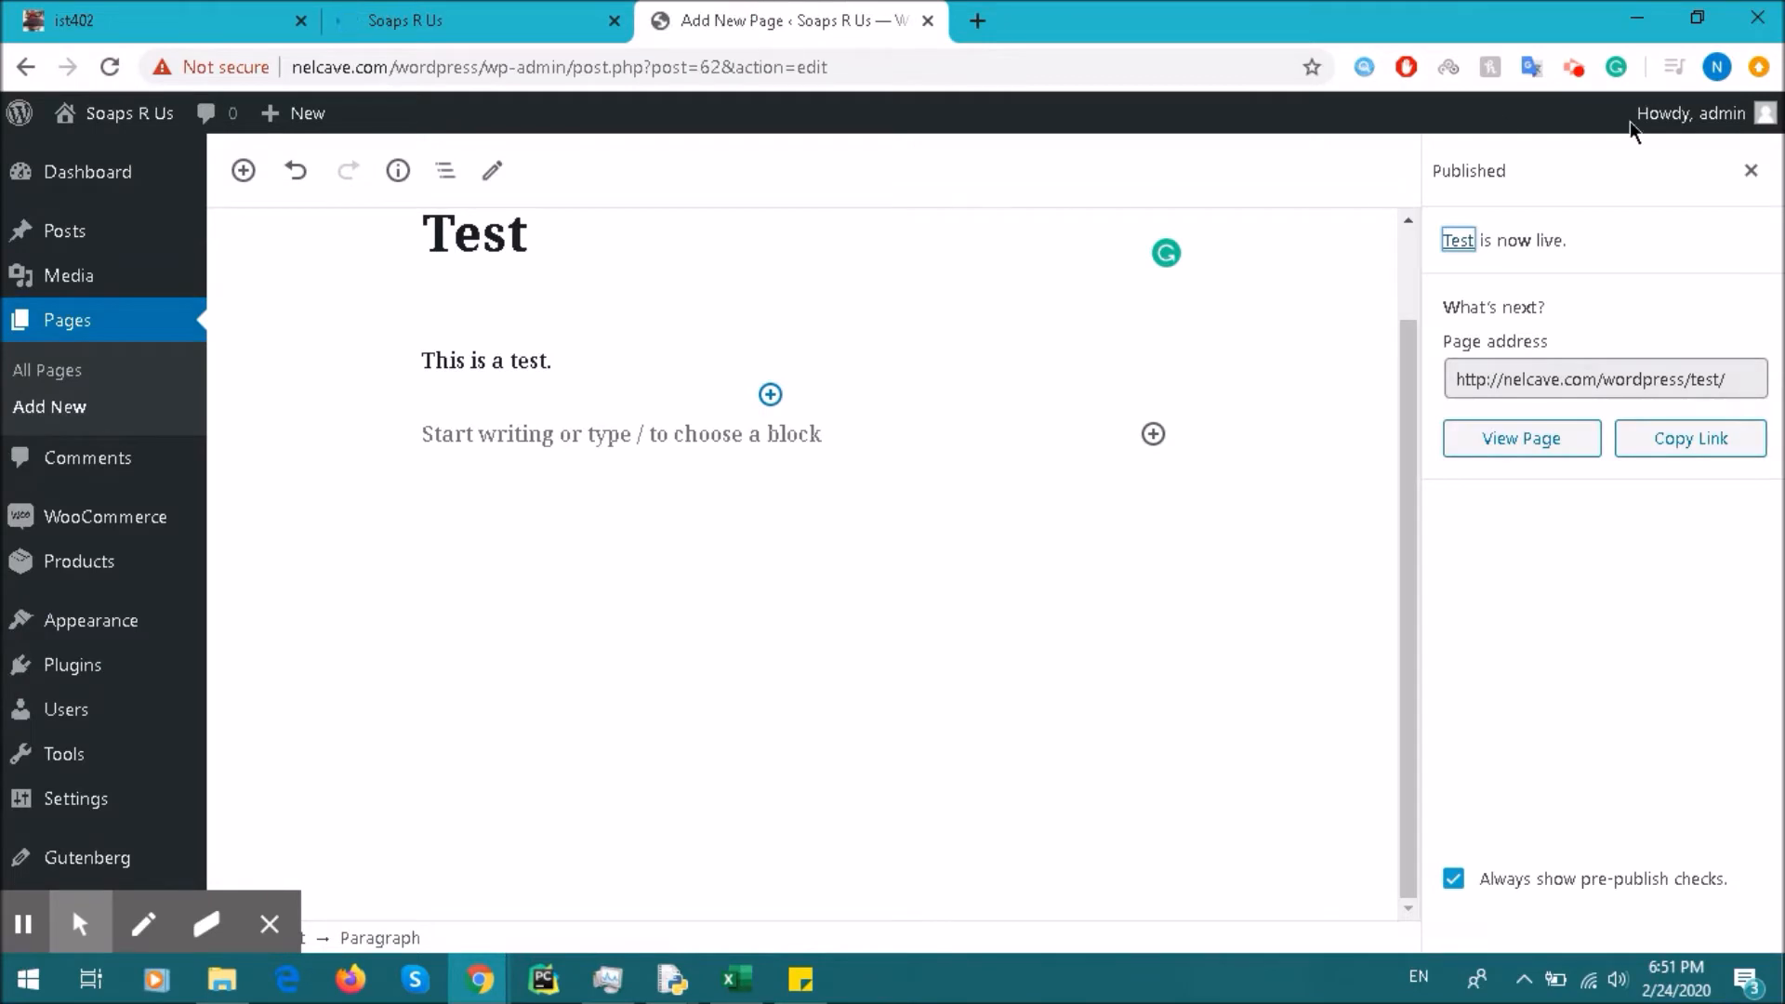
Step: Append 'f' to the paragraph and scroll through the preview showing the February 2020 calendar
left_click(595, 361)
type("f")
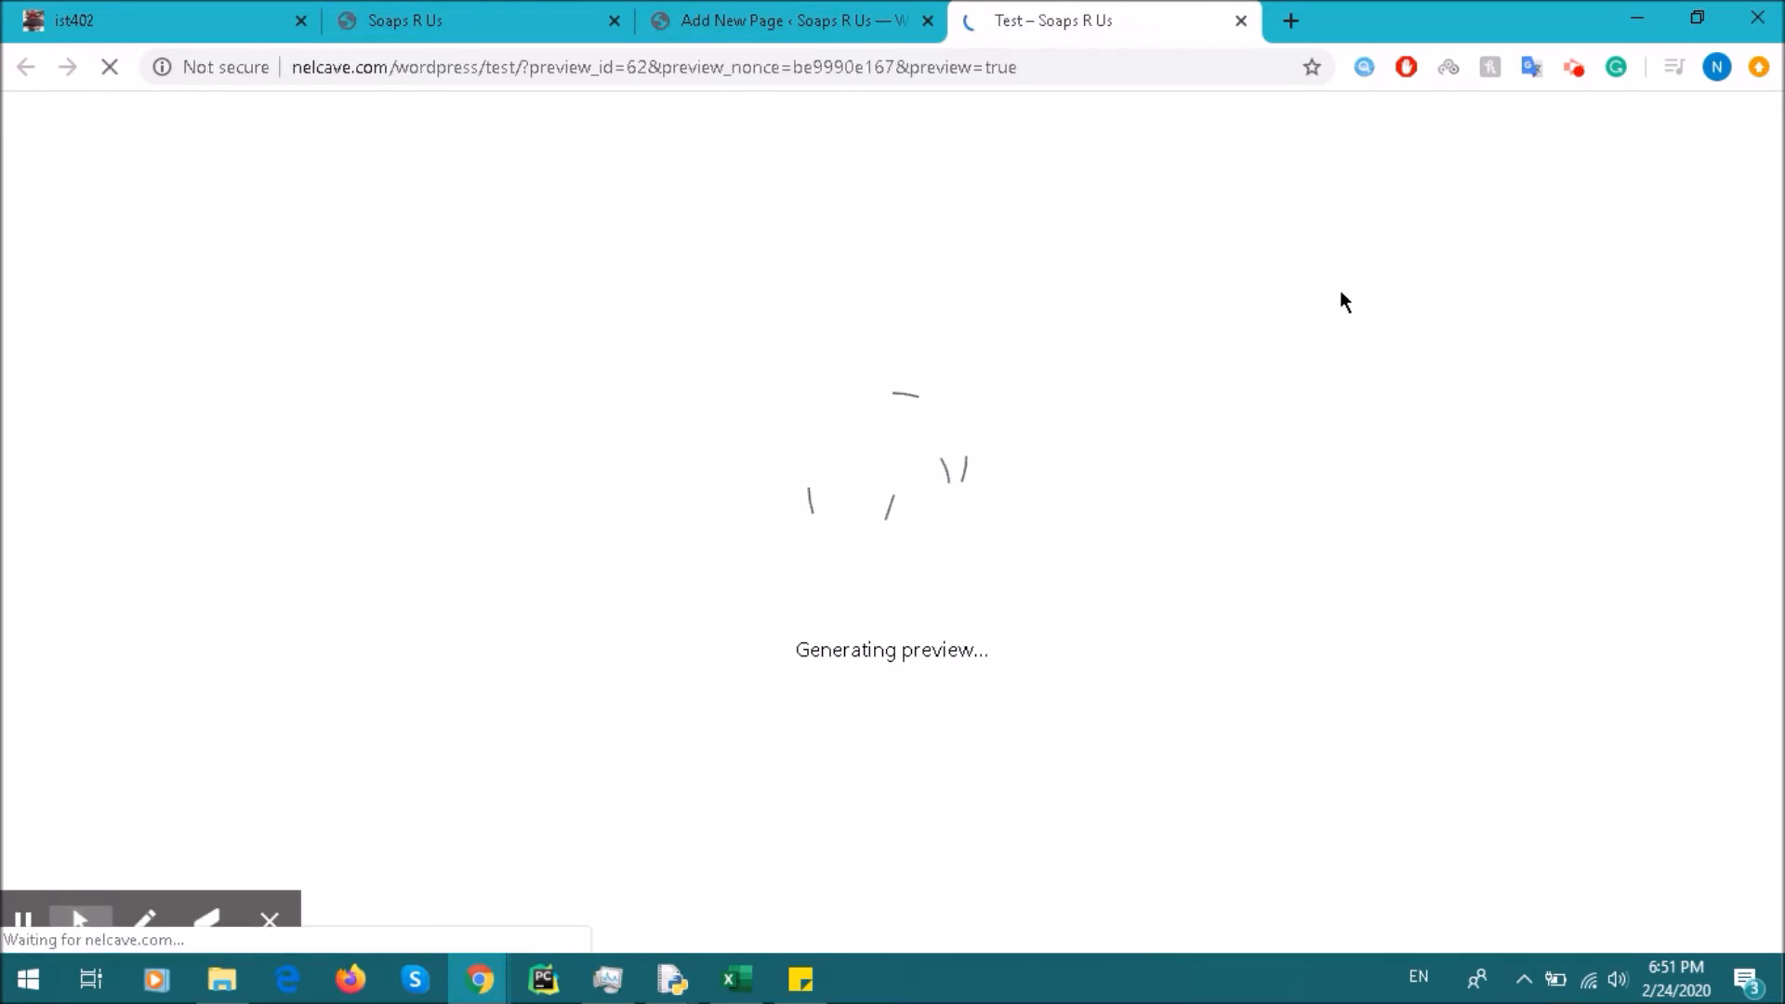
scroll(790, 465, "down", 6)
scroll(893, 488, "up", 2)
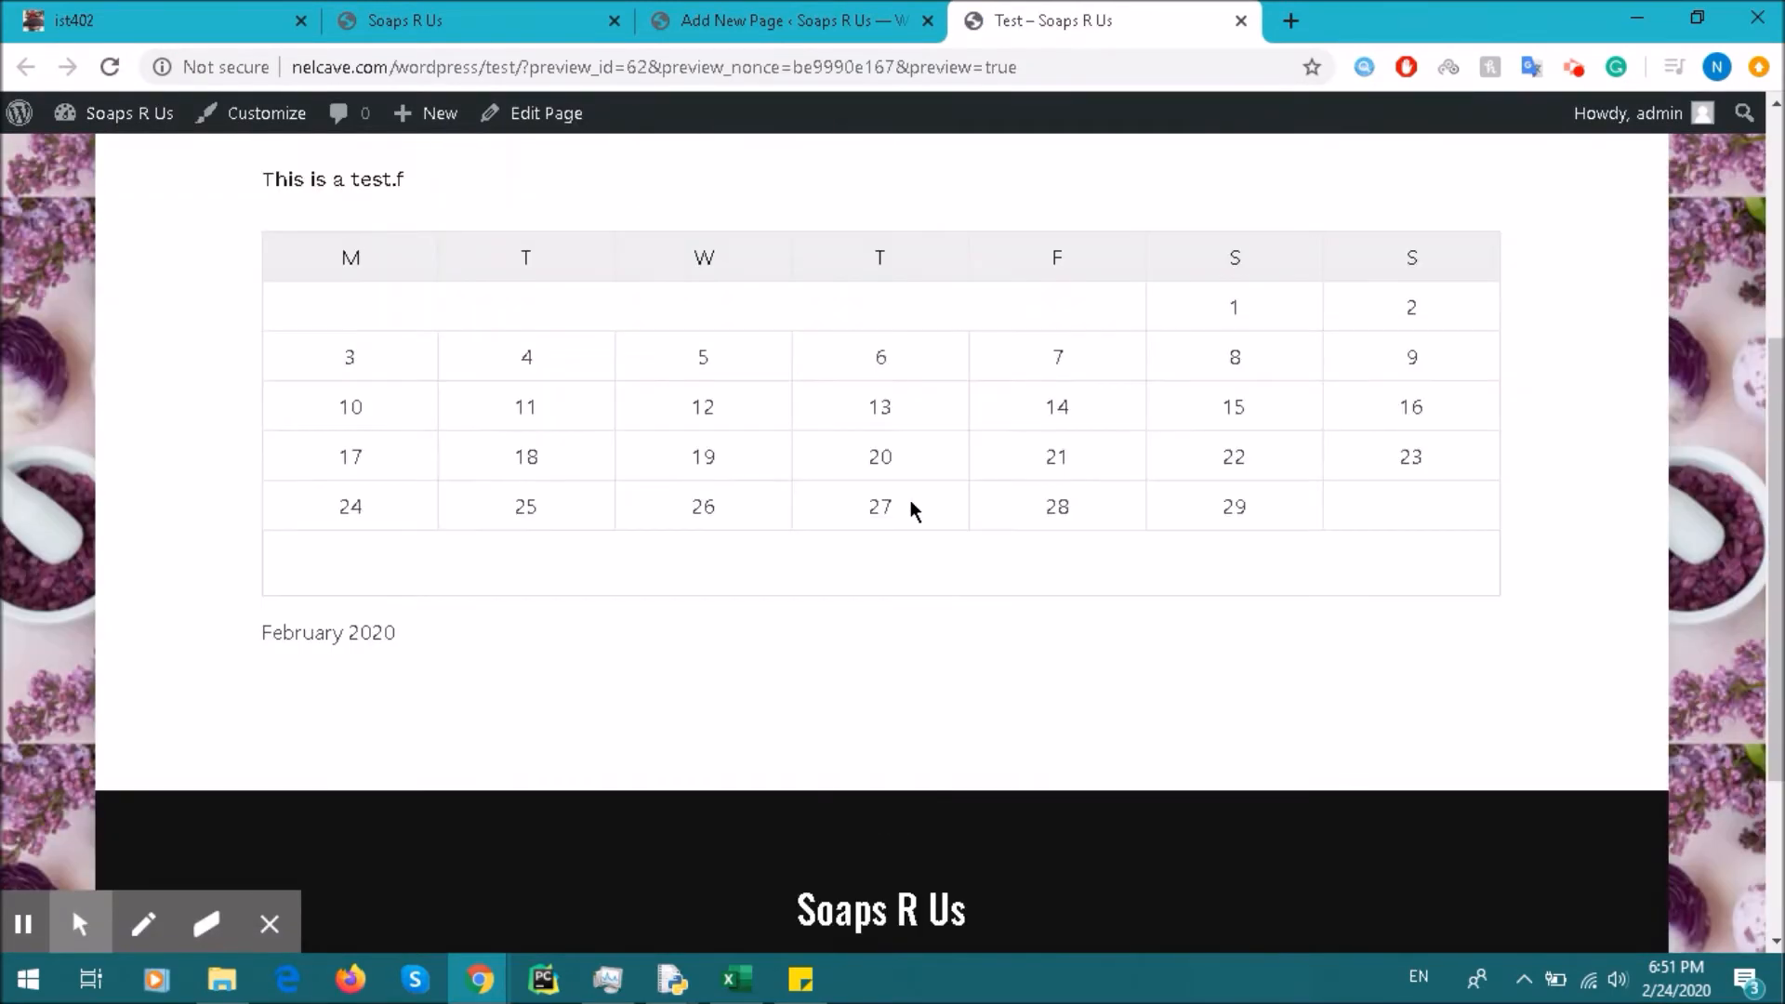
scroll(912, 507, "up", 2)
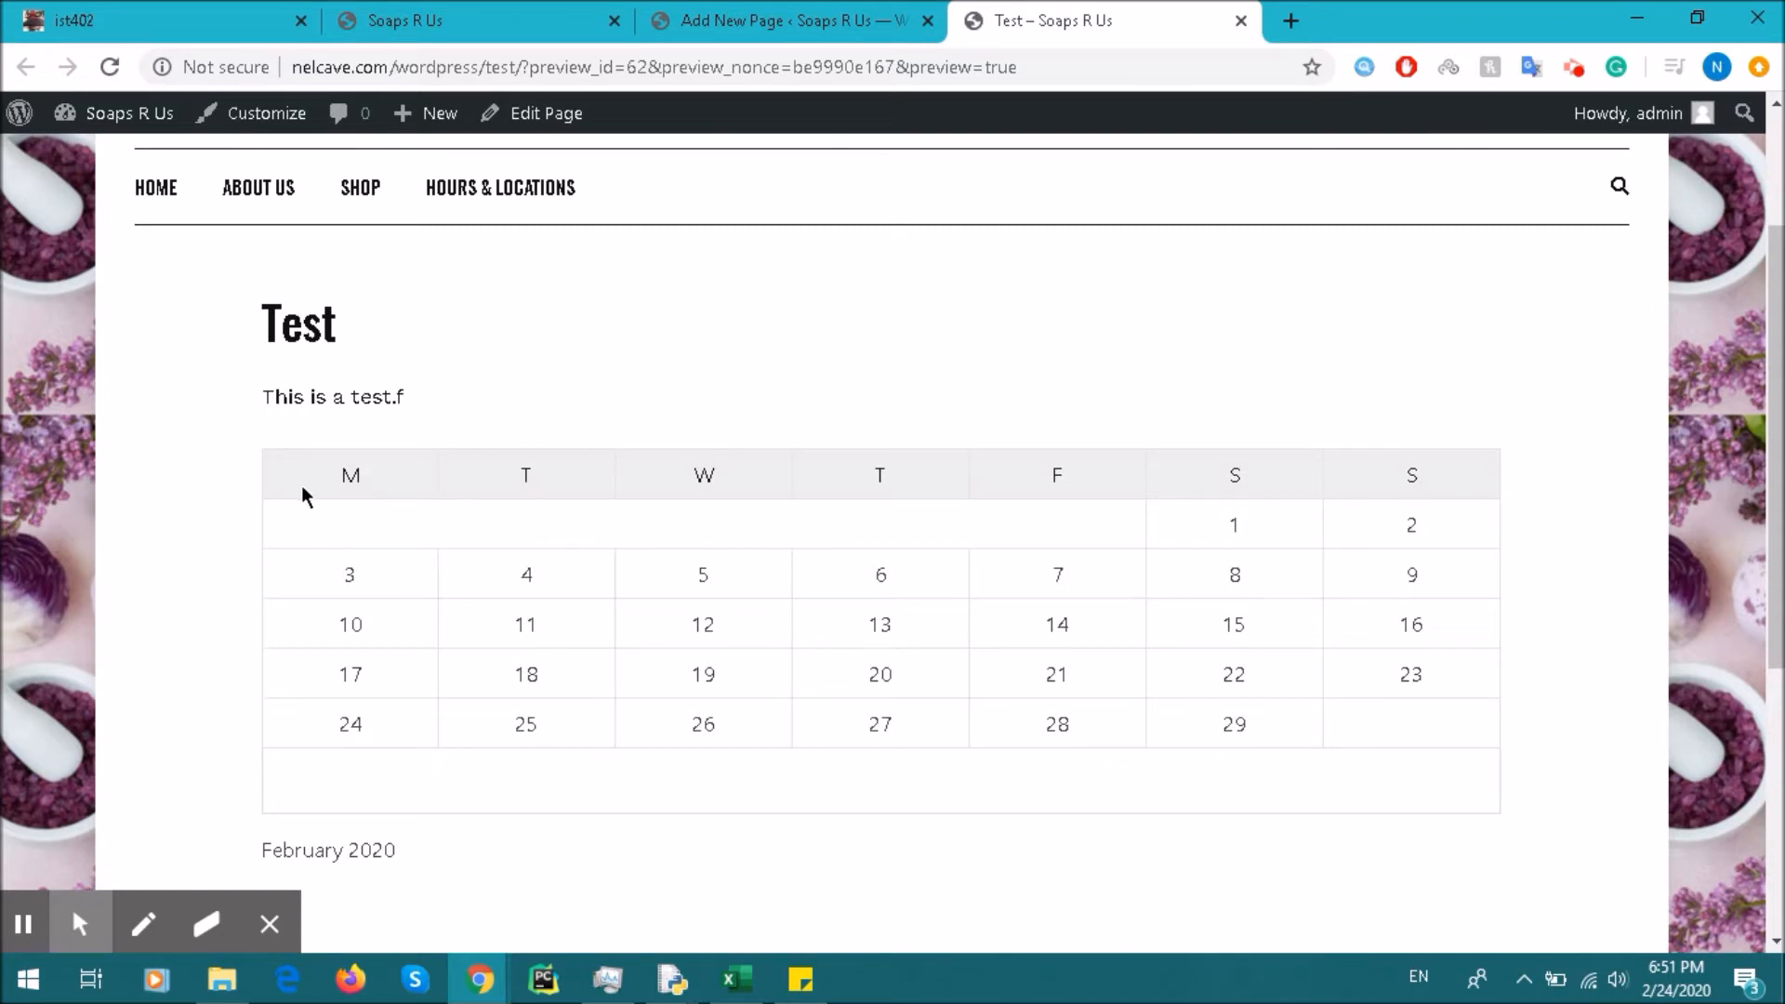
left_click_drag(291, 467, 1036, 678)
left_click(1386, 717)
scroll(1167, 703, "down", 4)
scroll(801, 511, "up", 2)
scroll(828, 439, "up", 2)
Step: Close the preview and add a 3-column, 2-row Table block below the paragraph
left_click(1242, 21)
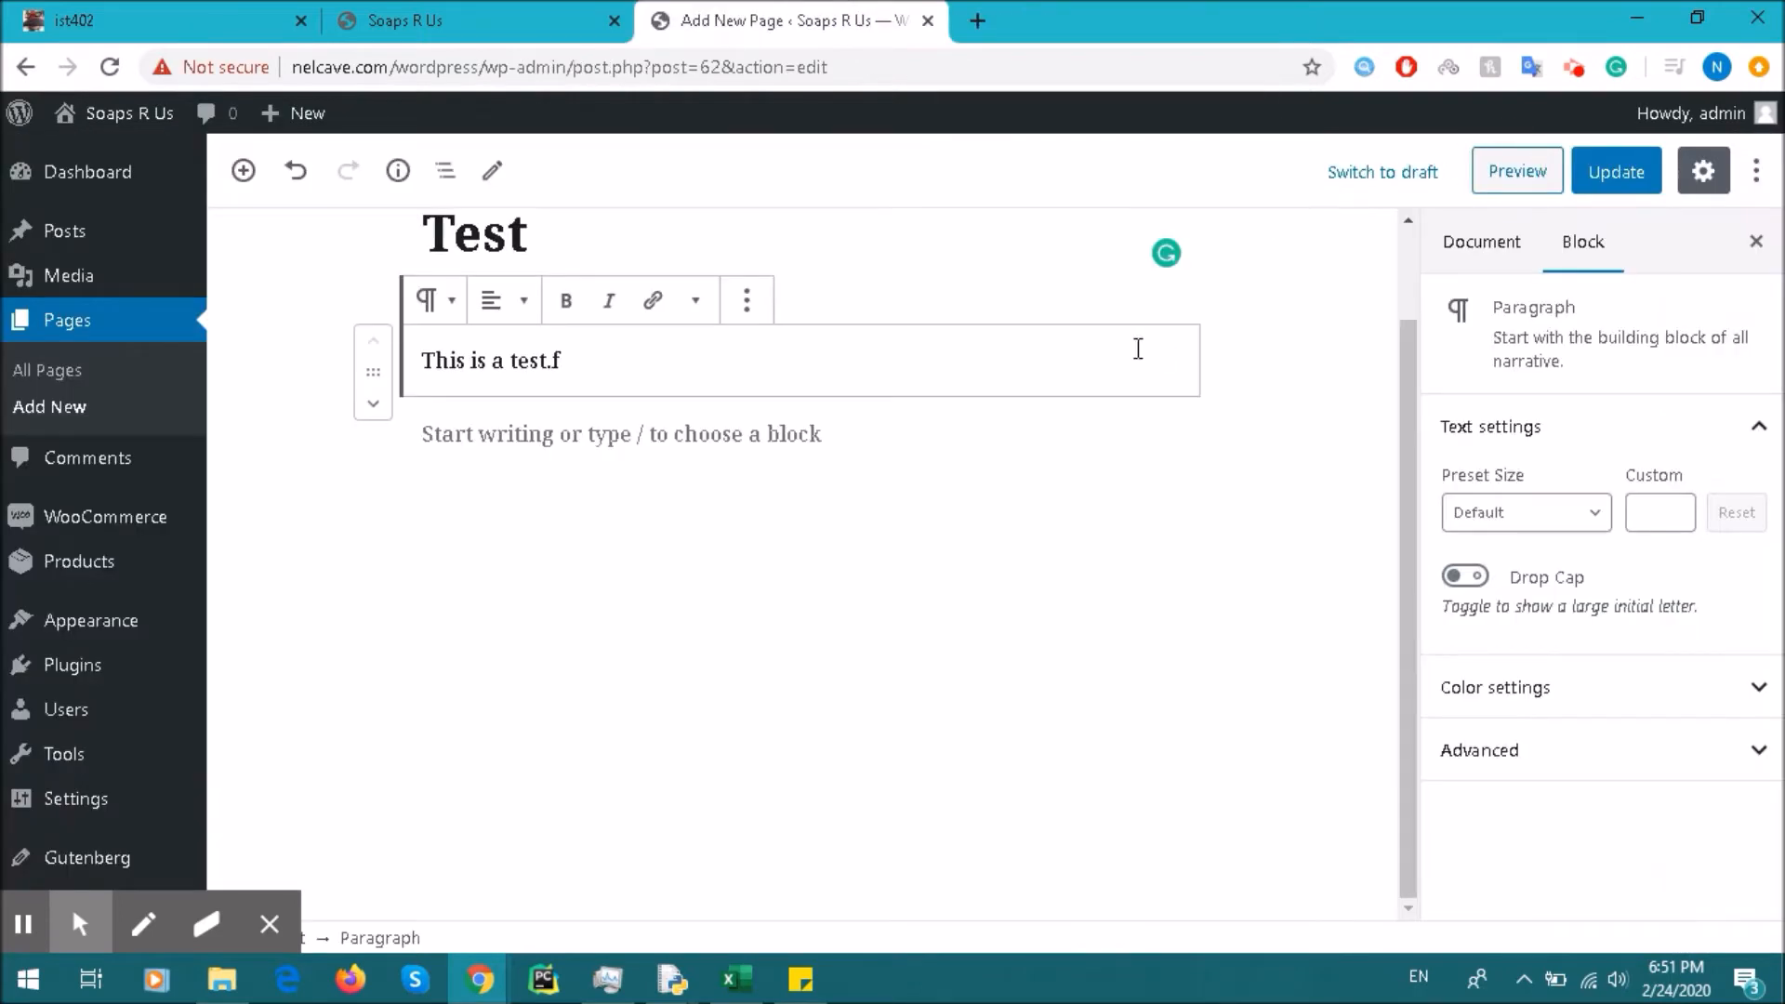
left_click(244, 171)
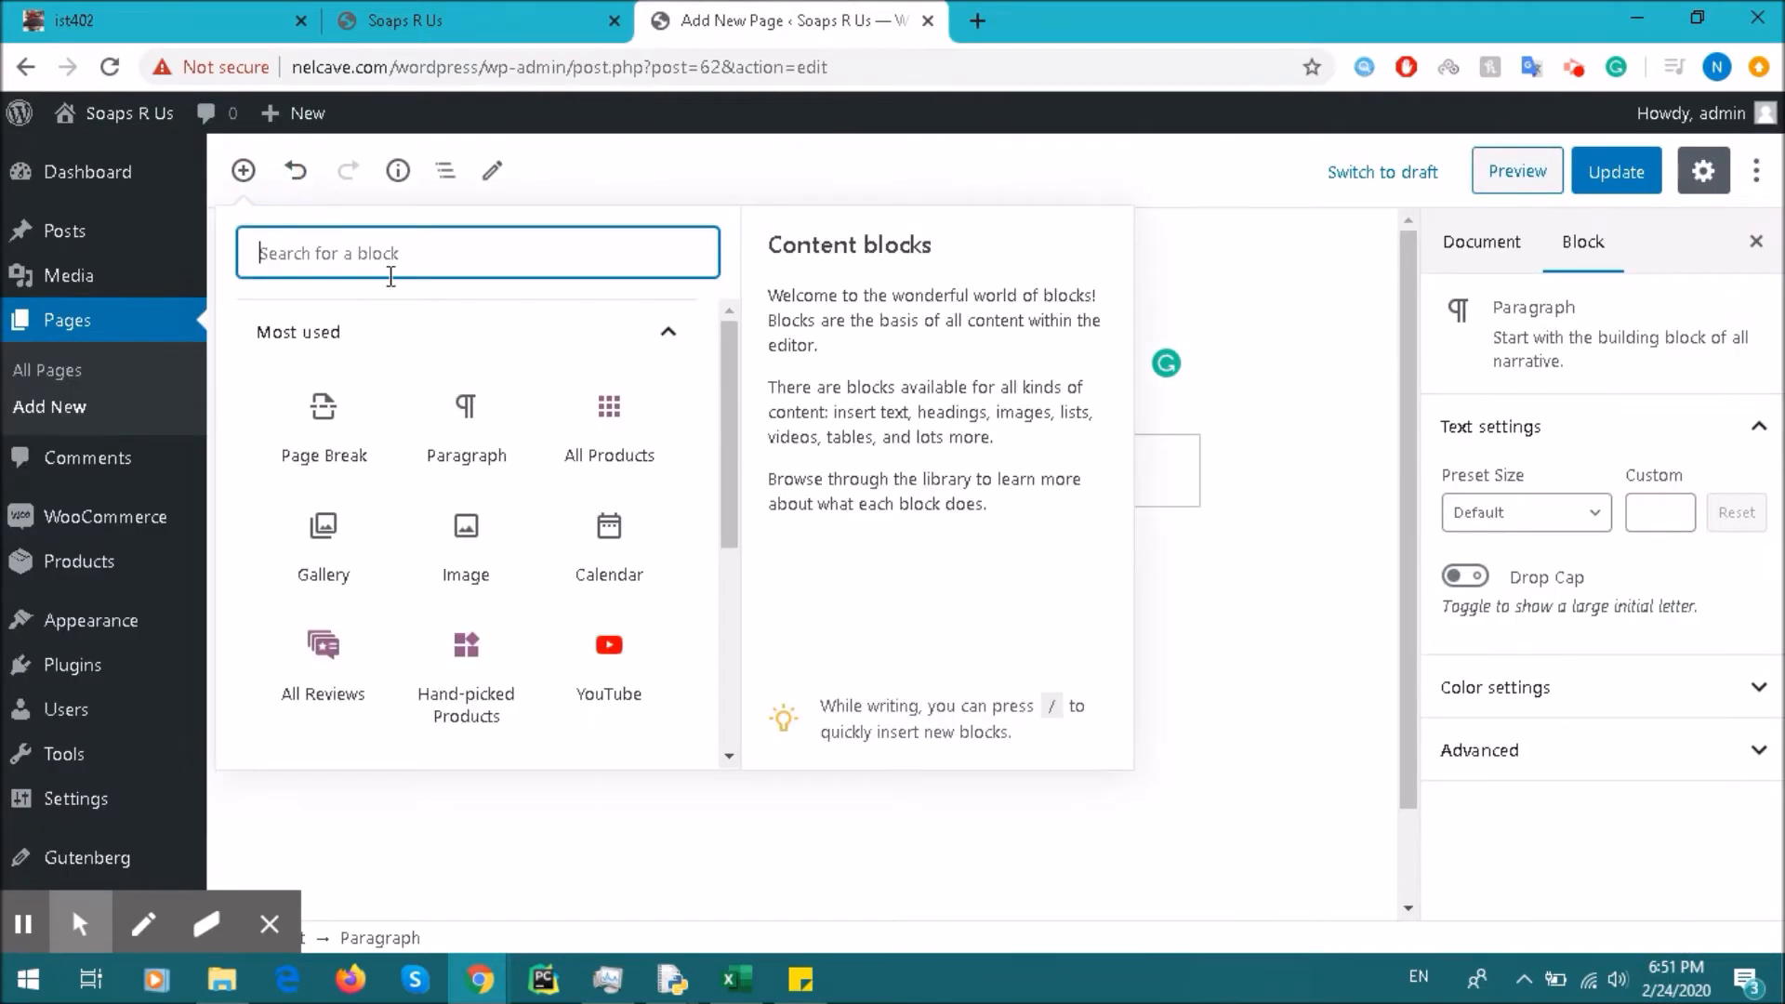
scroll(604, 483, "down", 5)
left_click(569, 462)
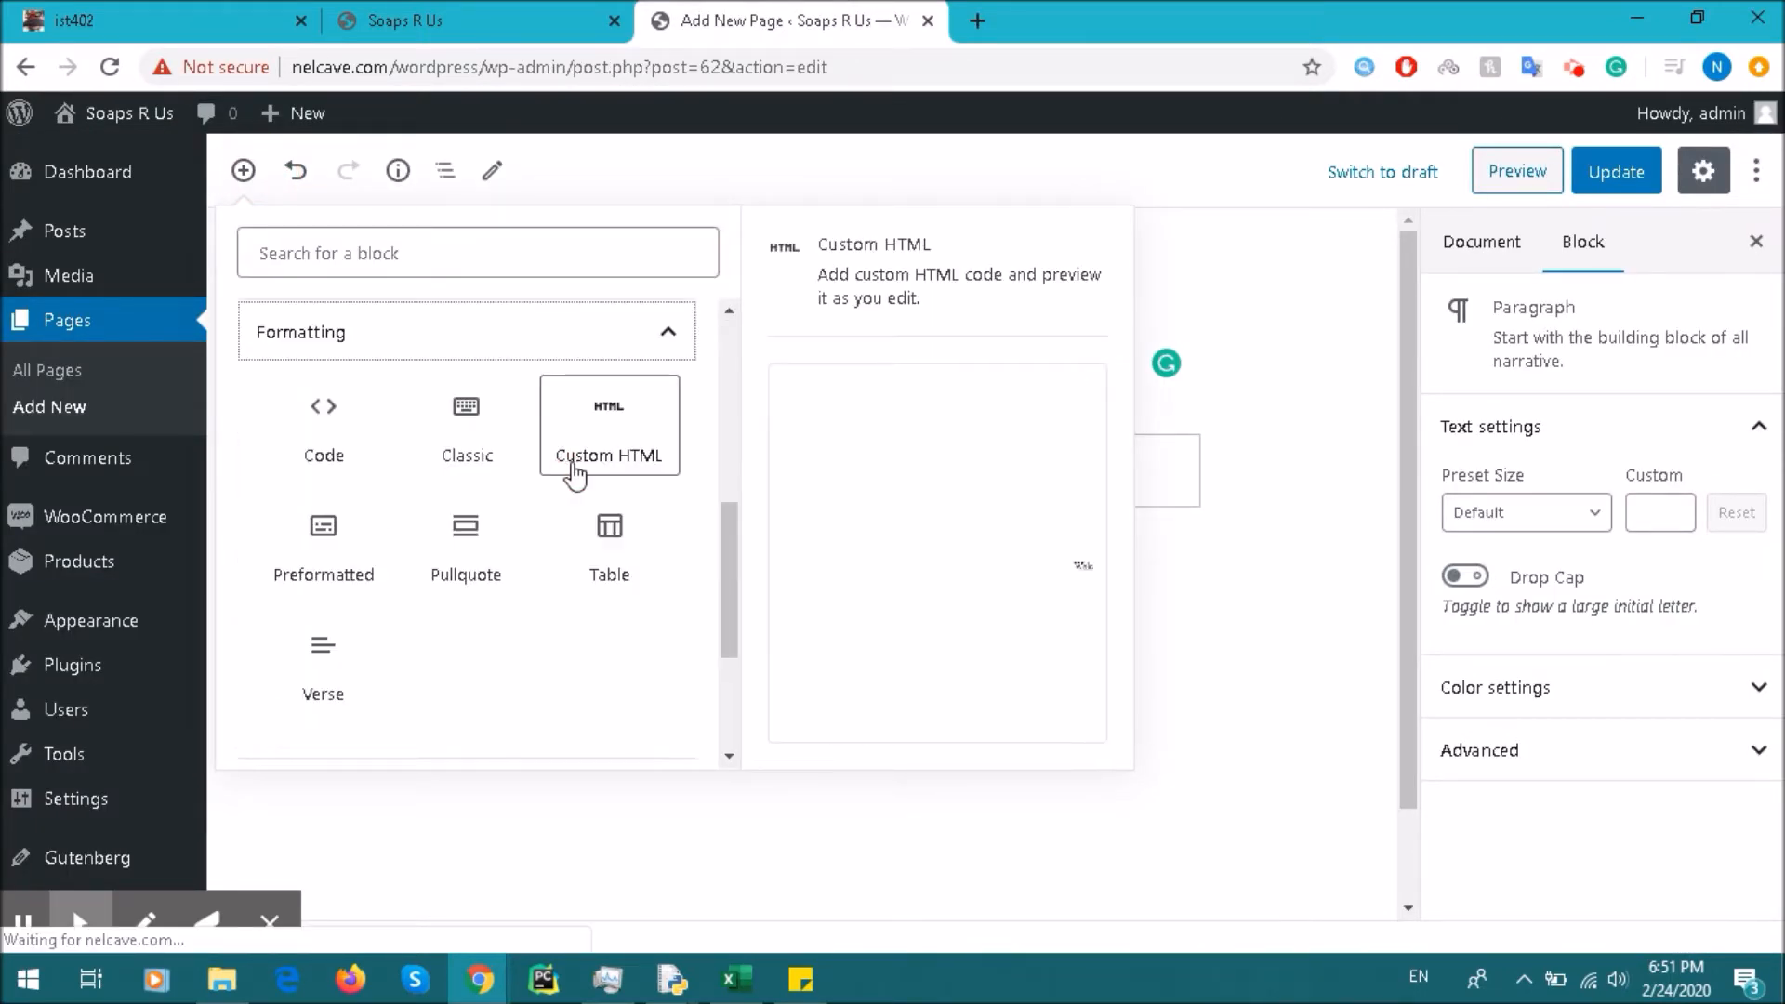
scroll(586, 576, "down", 2)
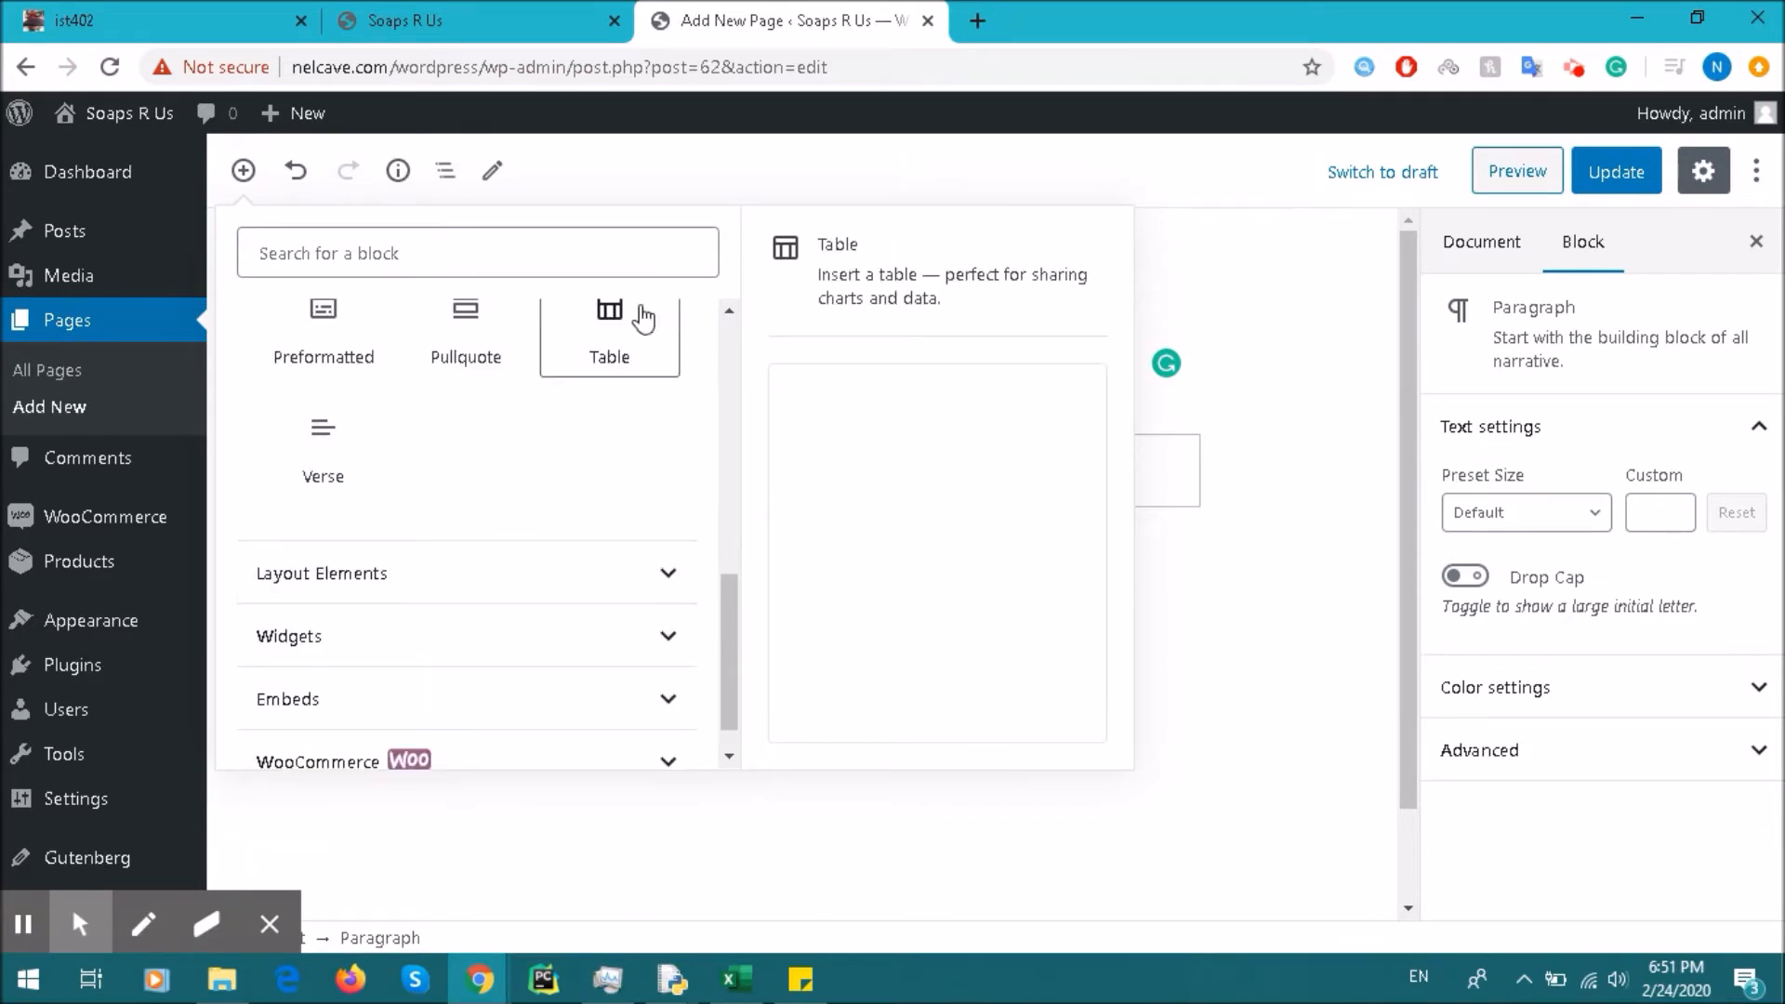
left_click(613, 321)
scroll(678, 558, "down", 2)
left_click(558, 508)
left_click(573, 500)
left_click(817, 505)
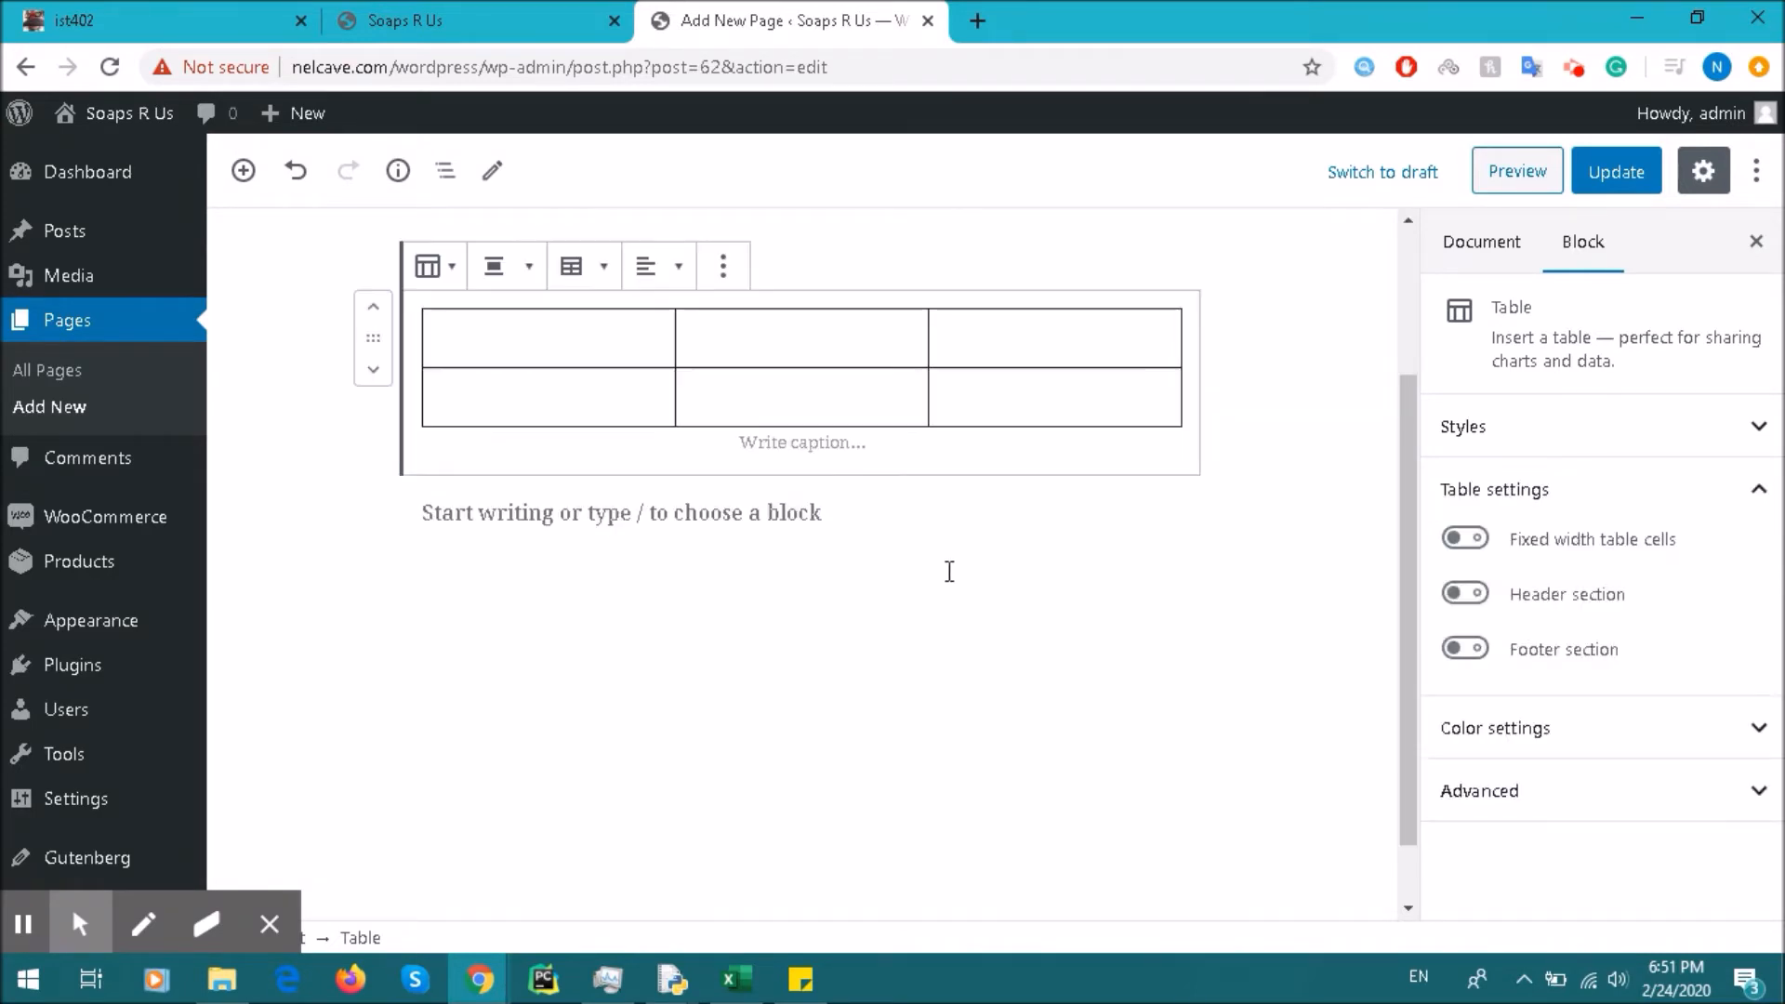
Step: Center-align the table and save the Test page with Update
scroll(626, 517, "up", 2)
left_click(538, 493)
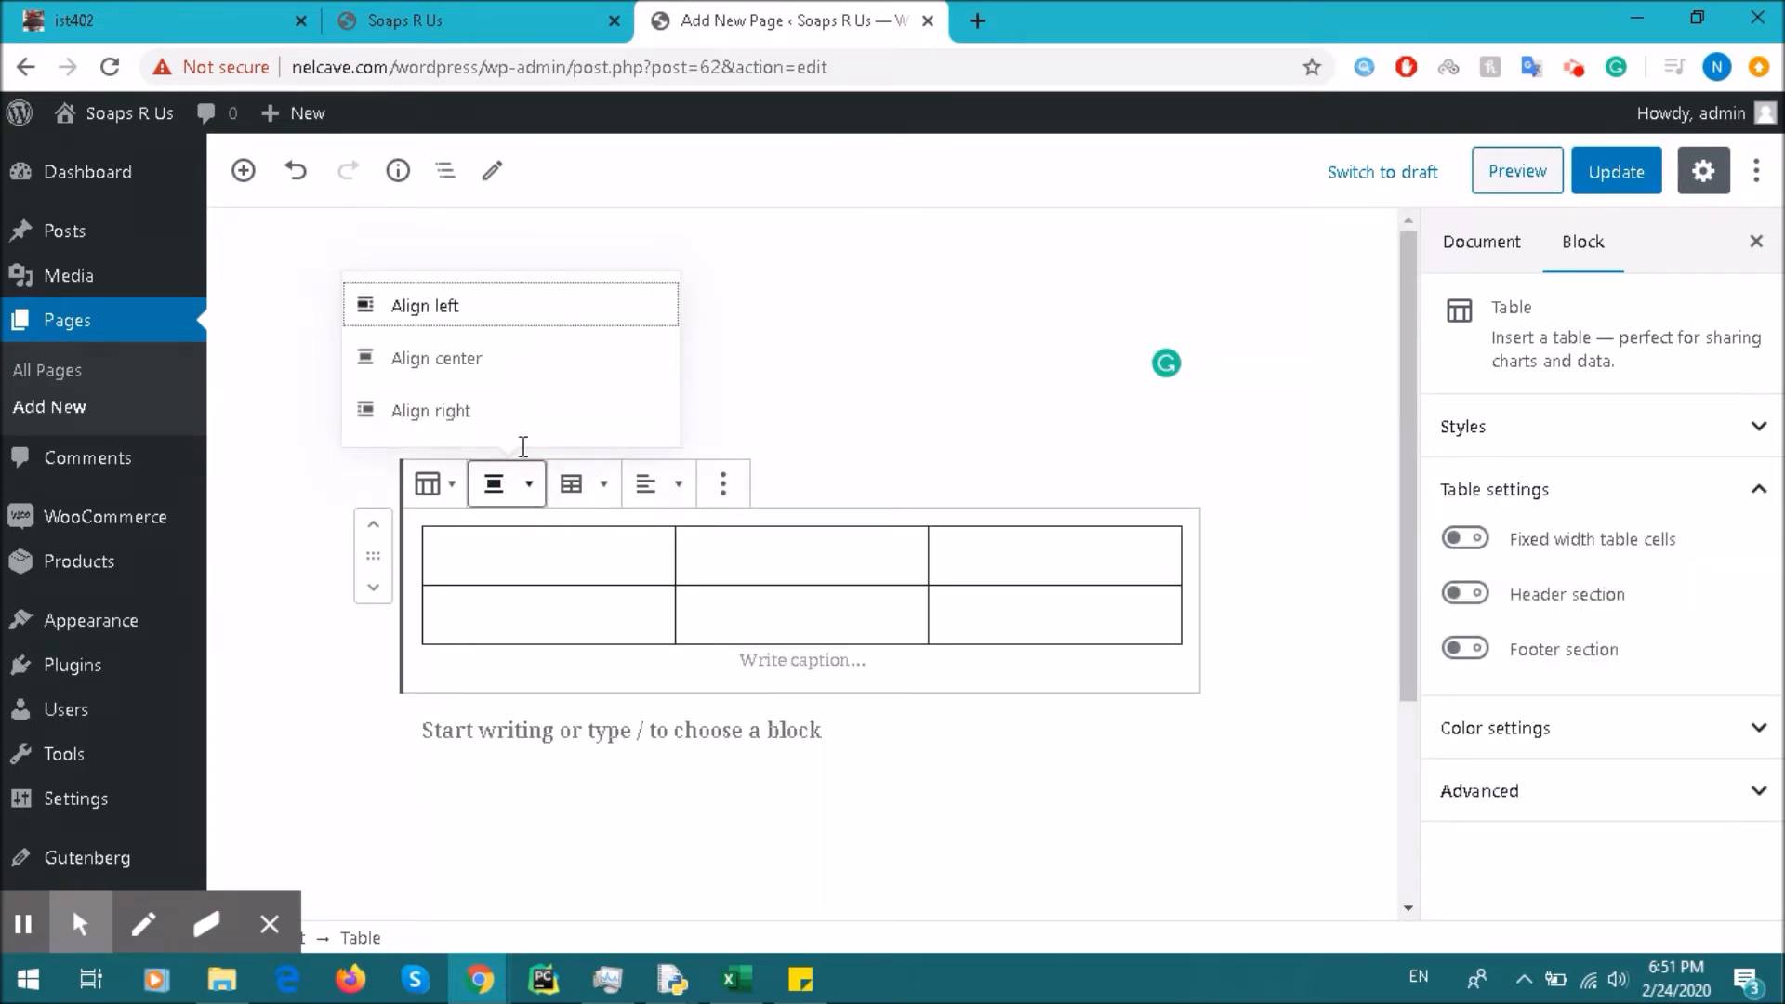
left_click(509, 349)
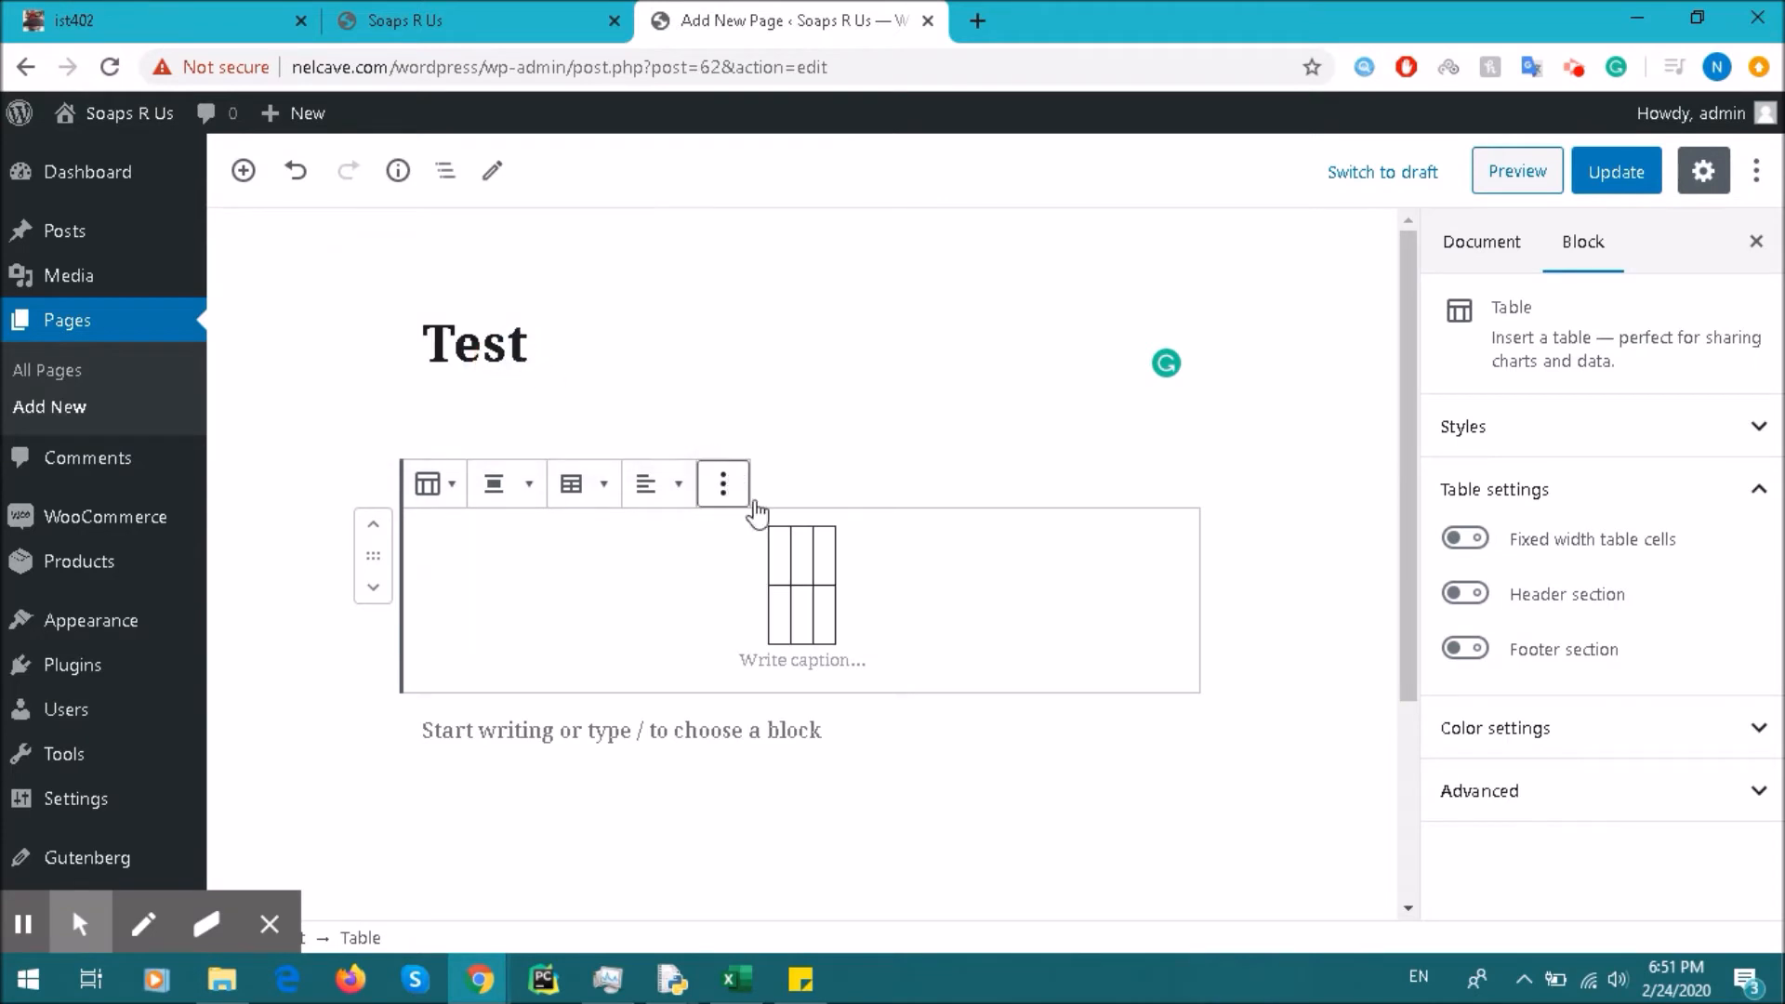
left_click(581, 495)
left_click(652, 485)
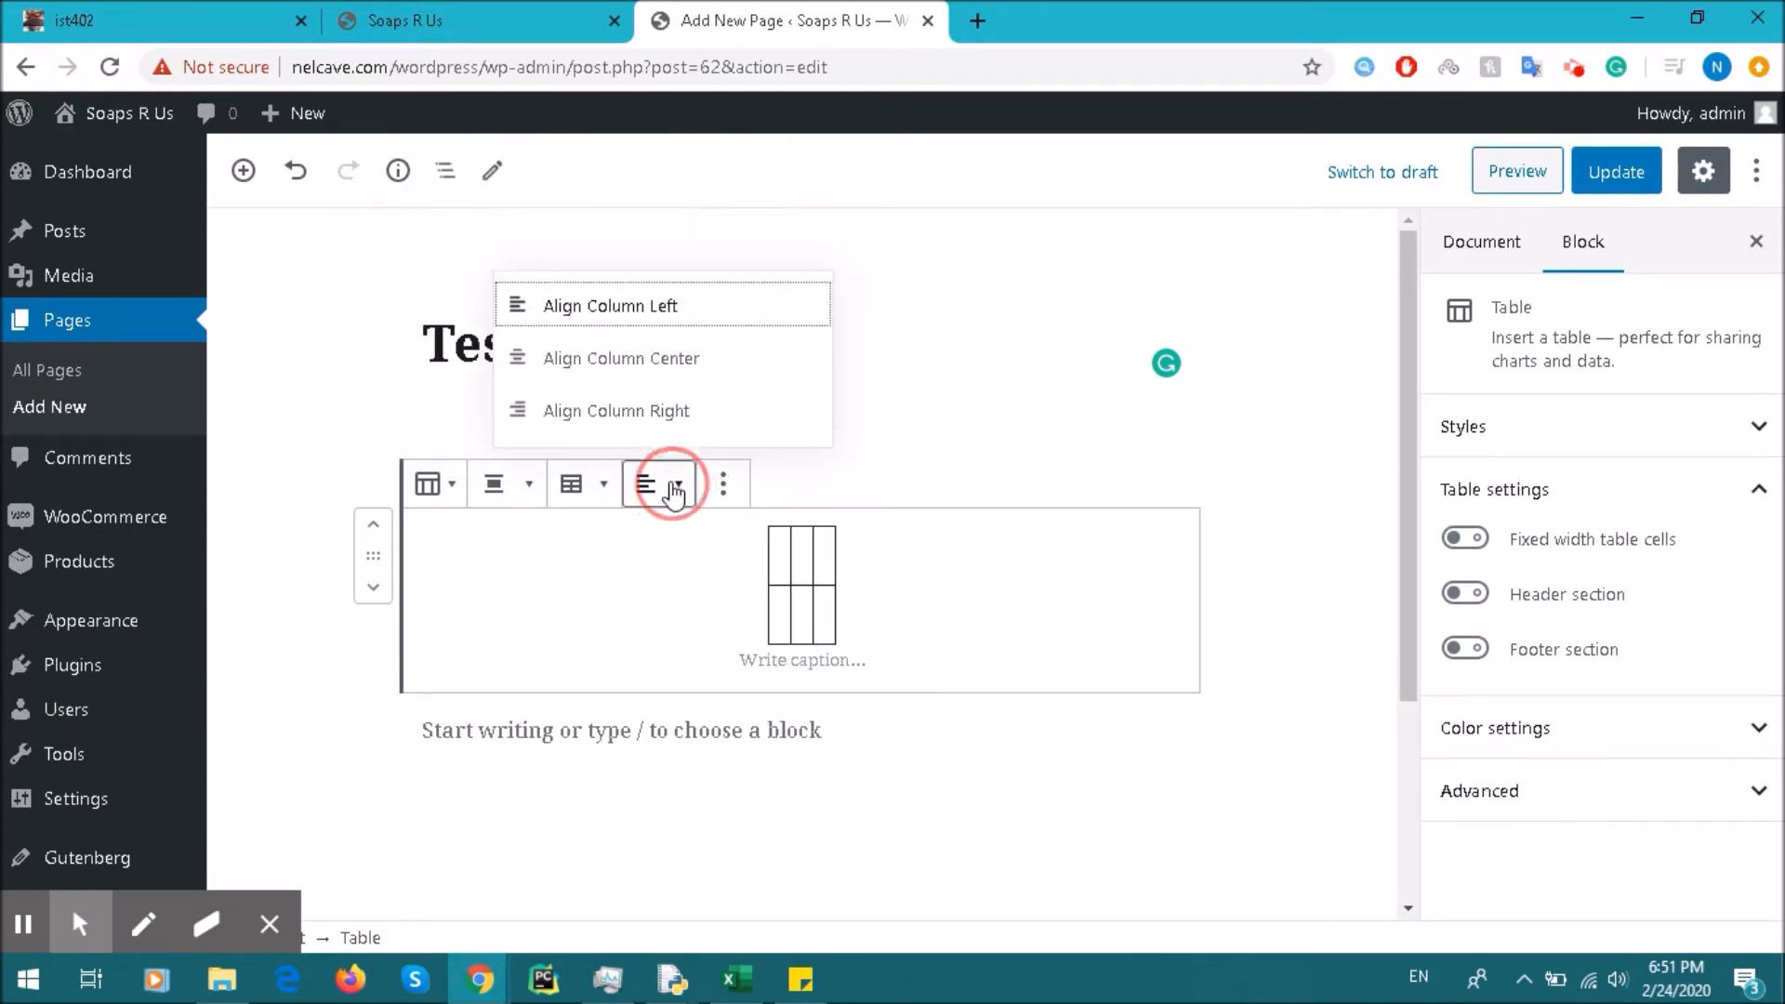
left_click(529, 484)
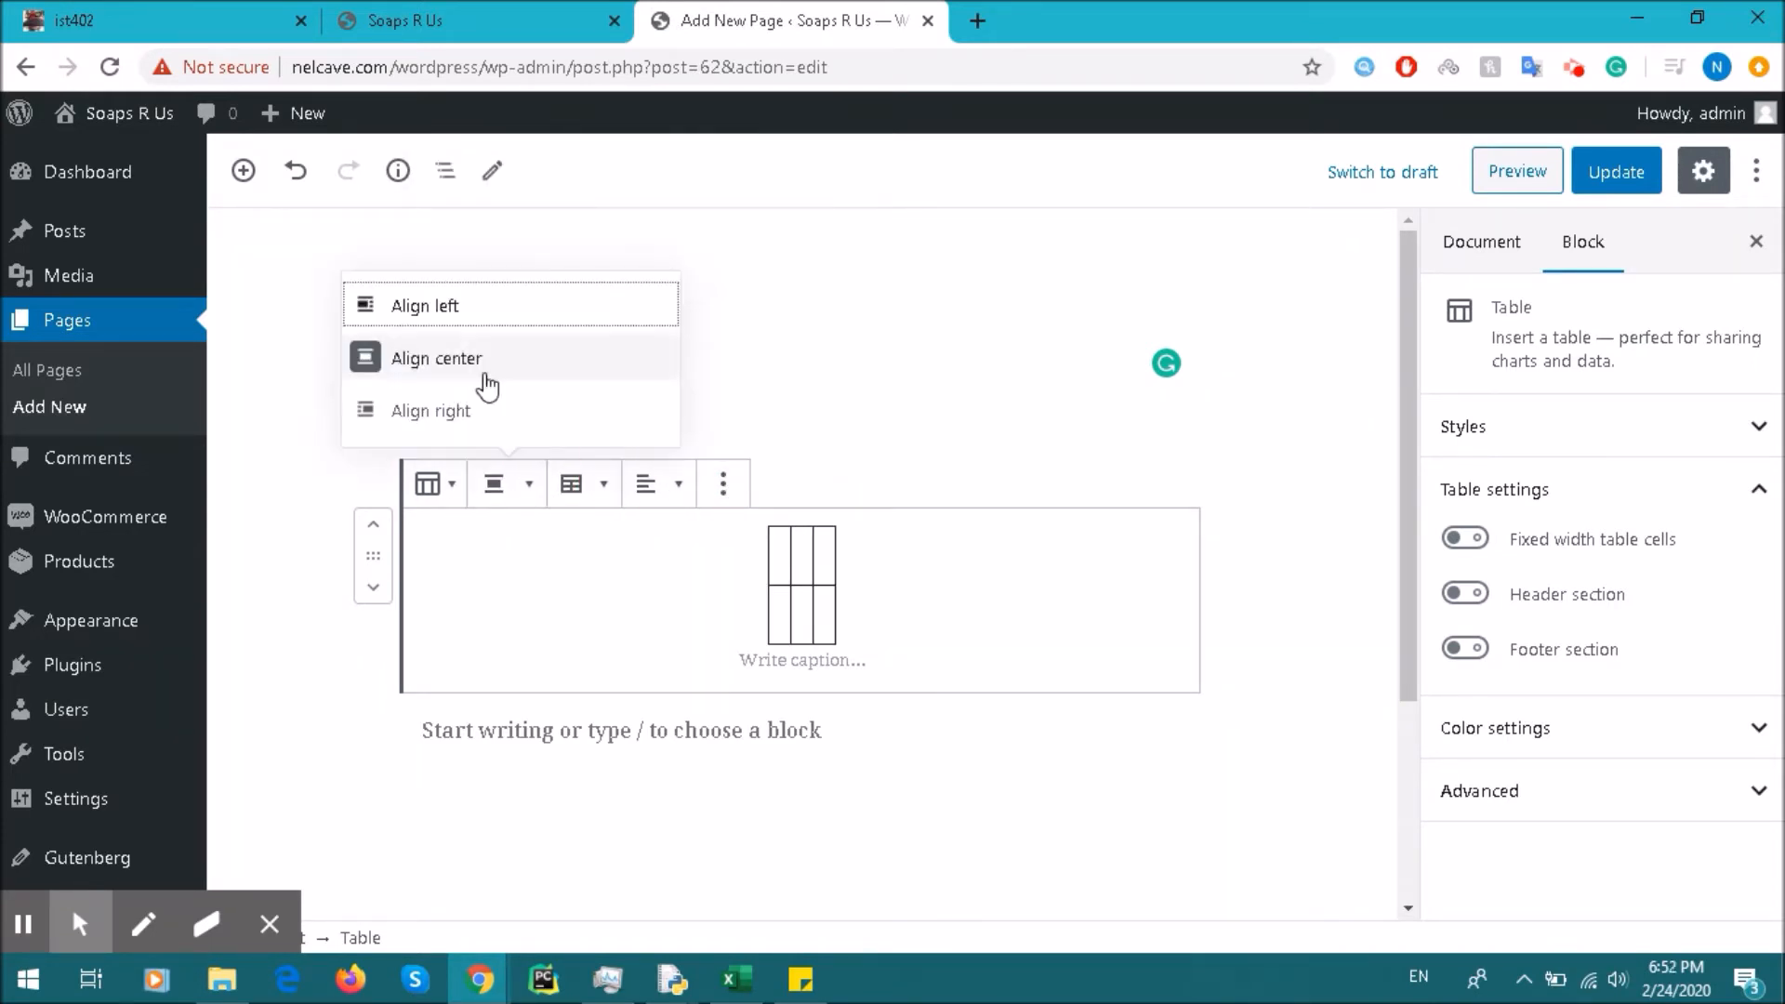
left_click(435, 487)
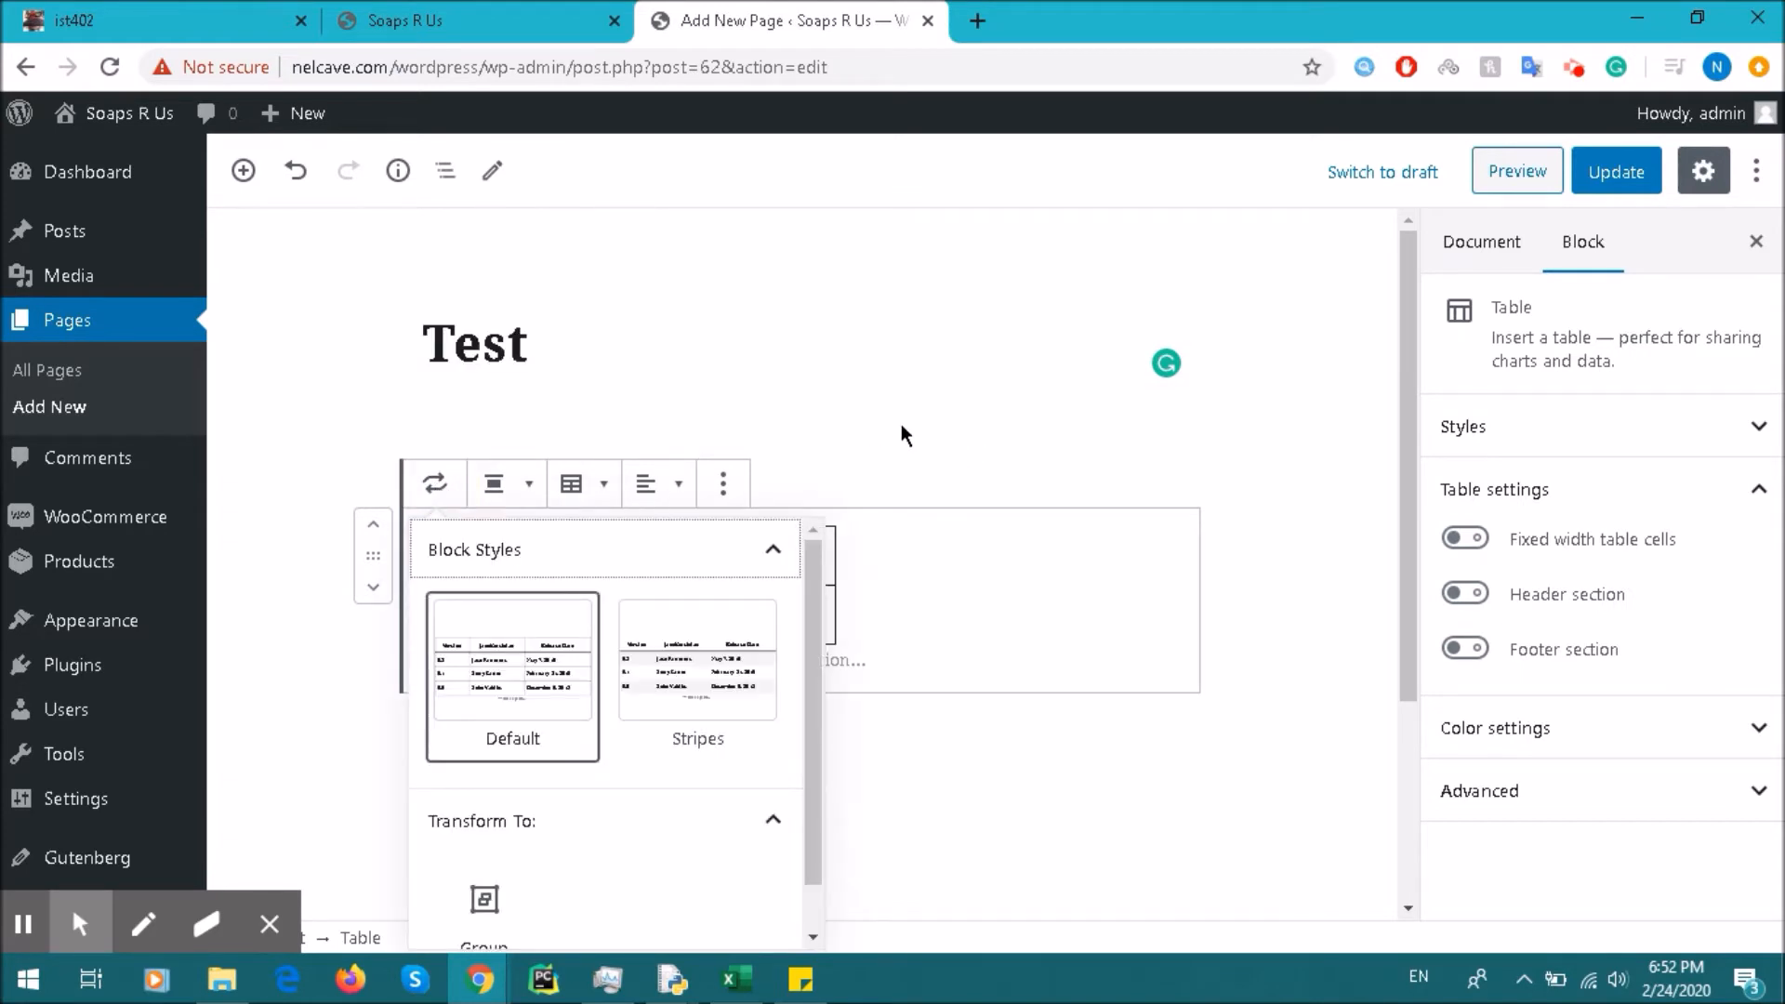
left_click(901, 423)
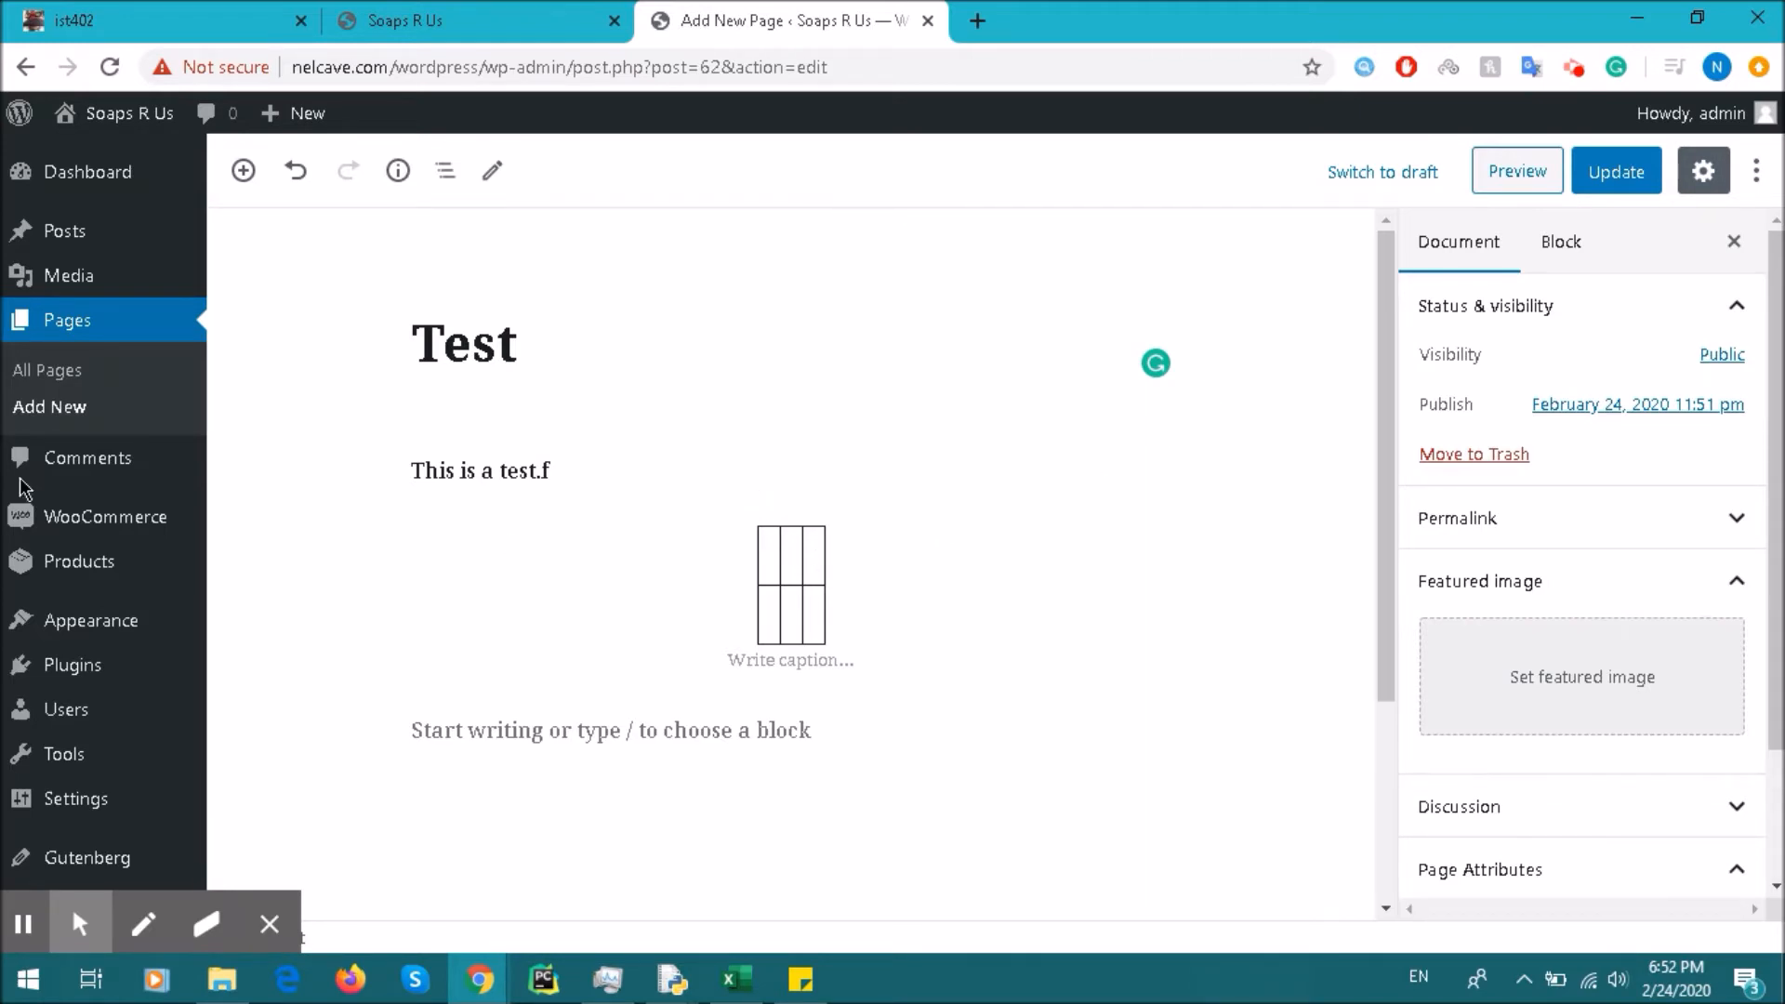
left_click(1601, 180)
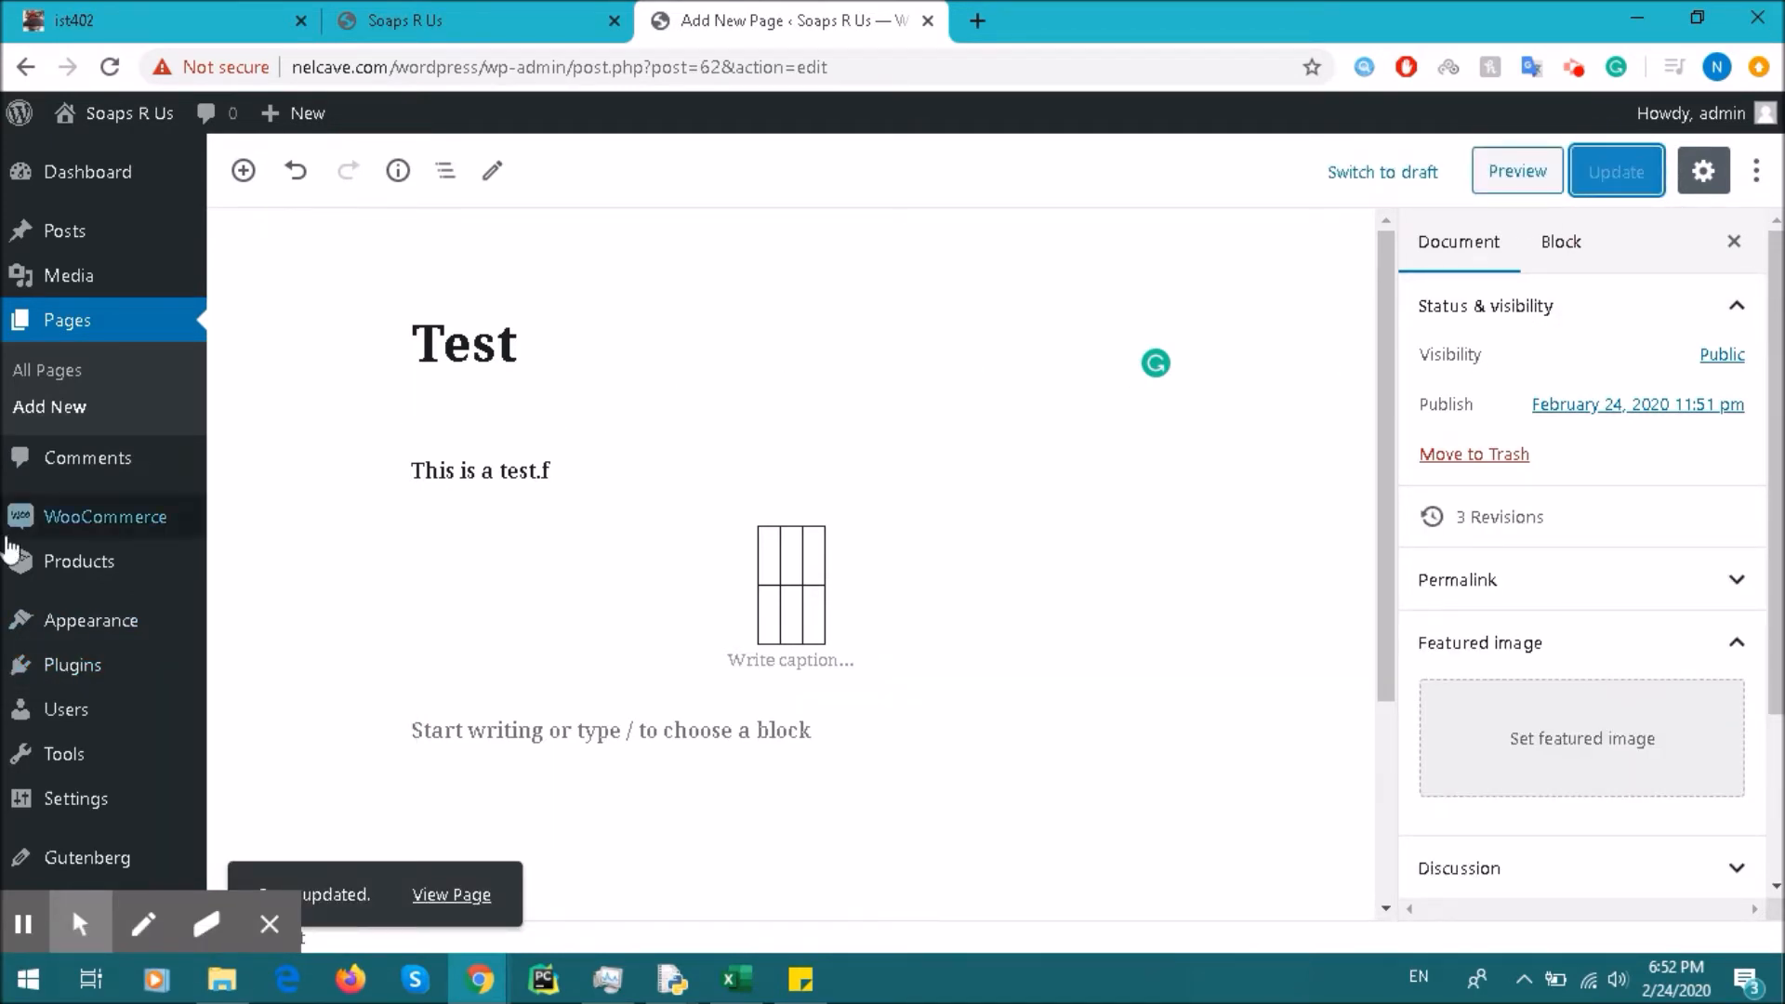
Step: Activate the Classic Editor plugin under Installed Plugins
mouse_move(87, 670)
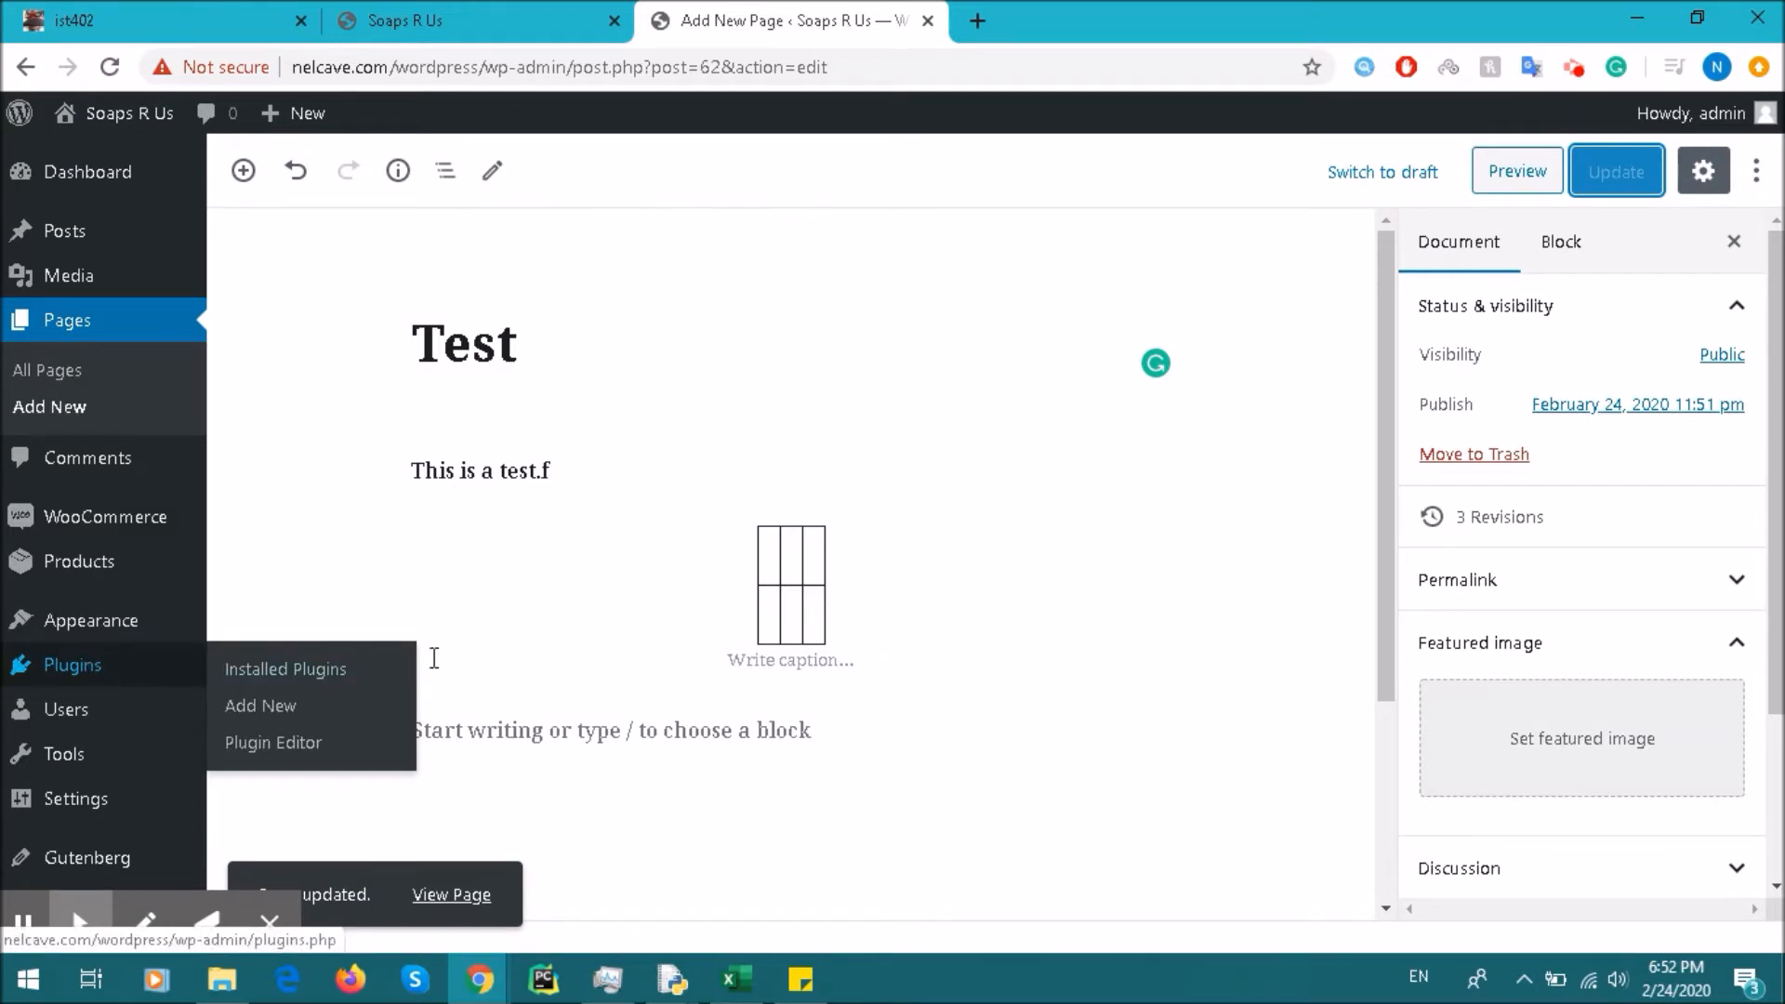
left_click(299, 671)
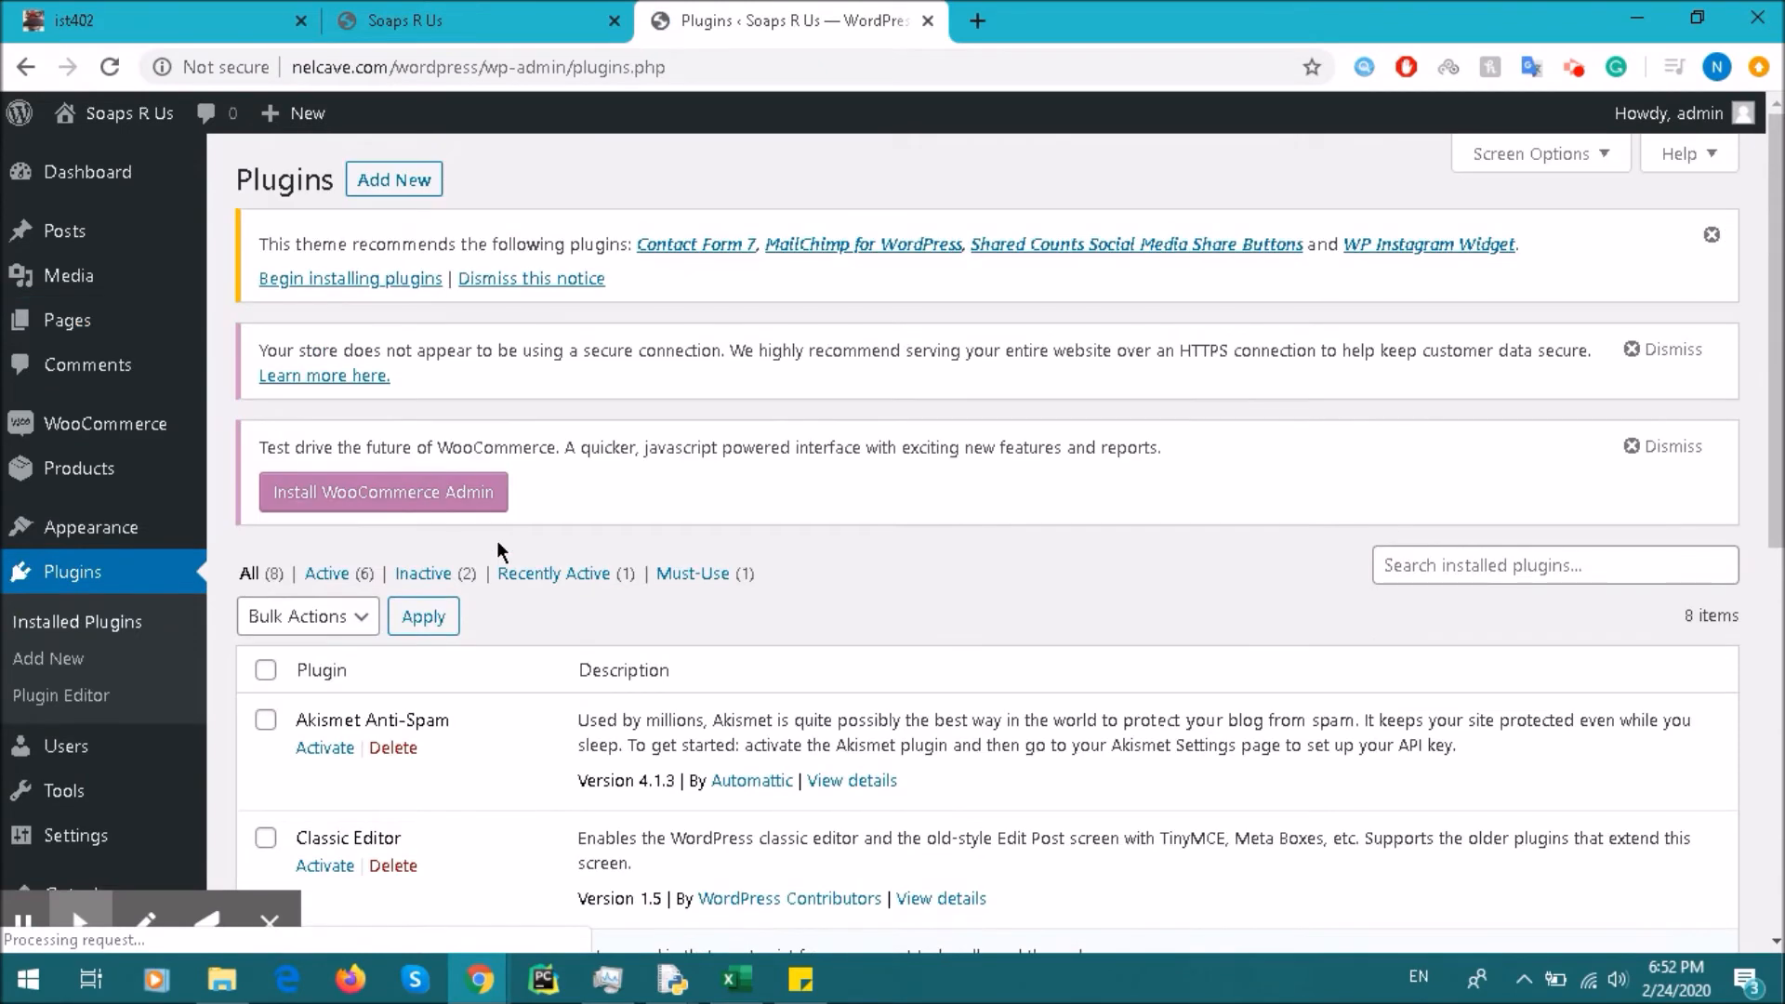
scroll(515, 550, "down", 8)
scroll(508, 545, "up", 3)
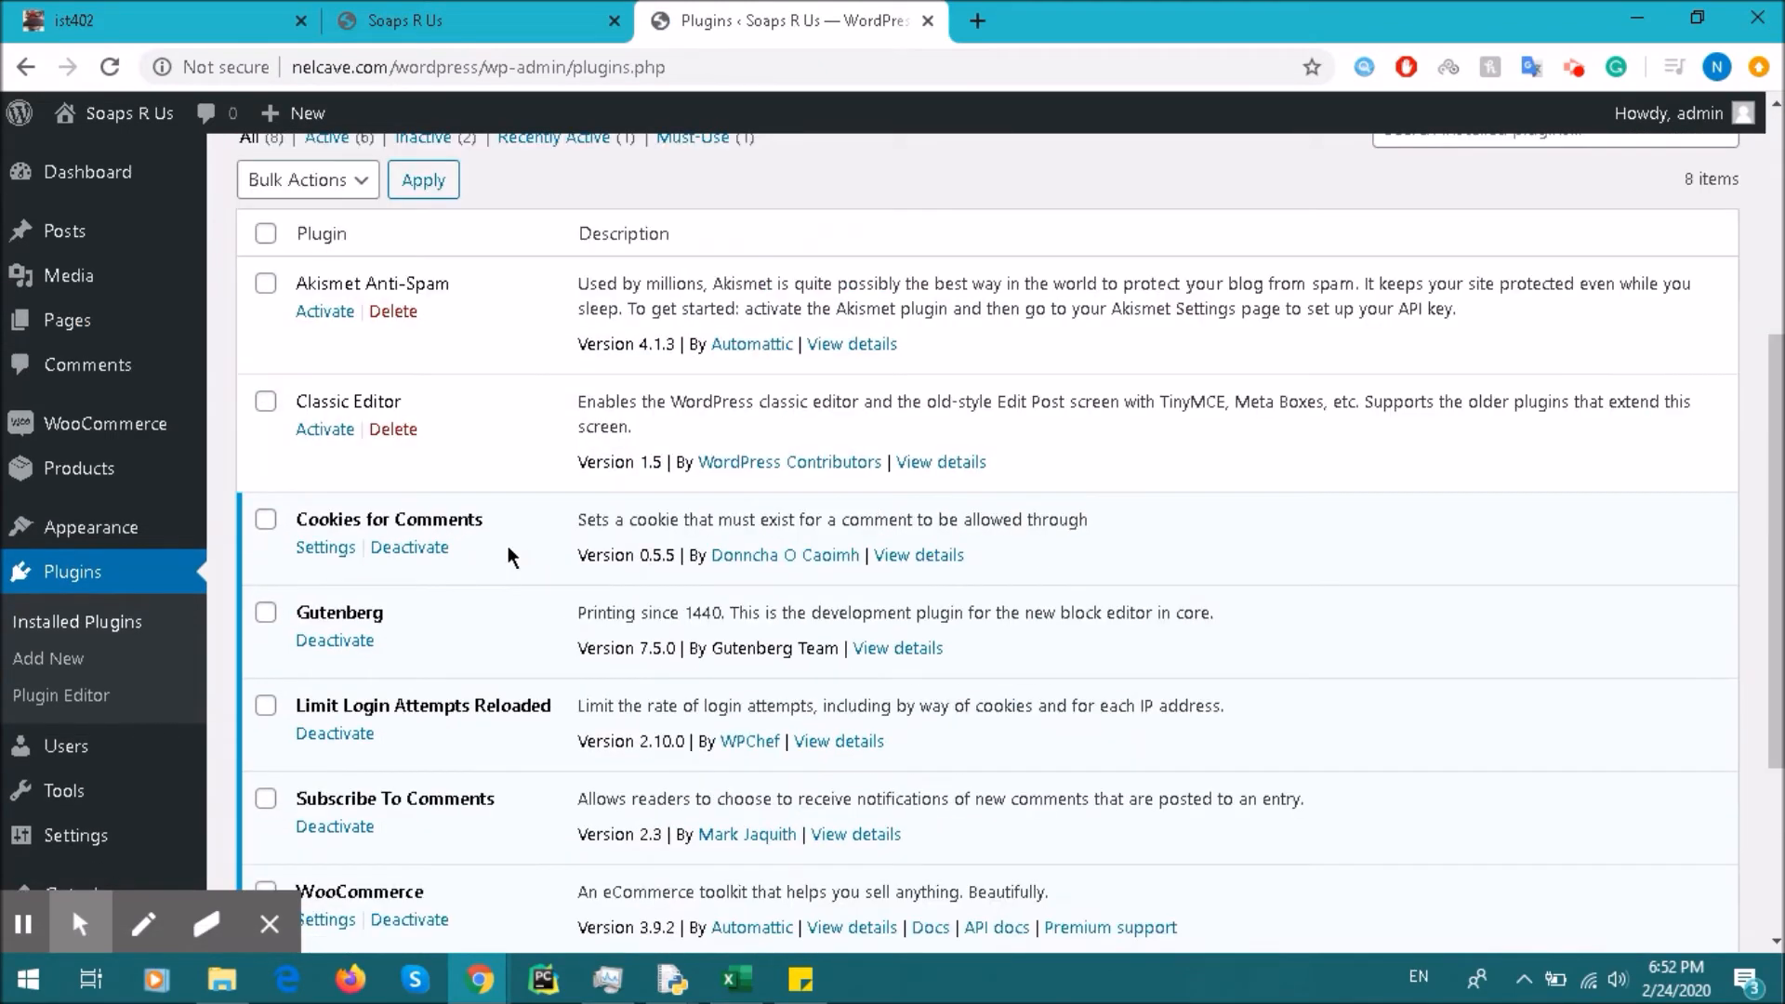
left_click(337, 431)
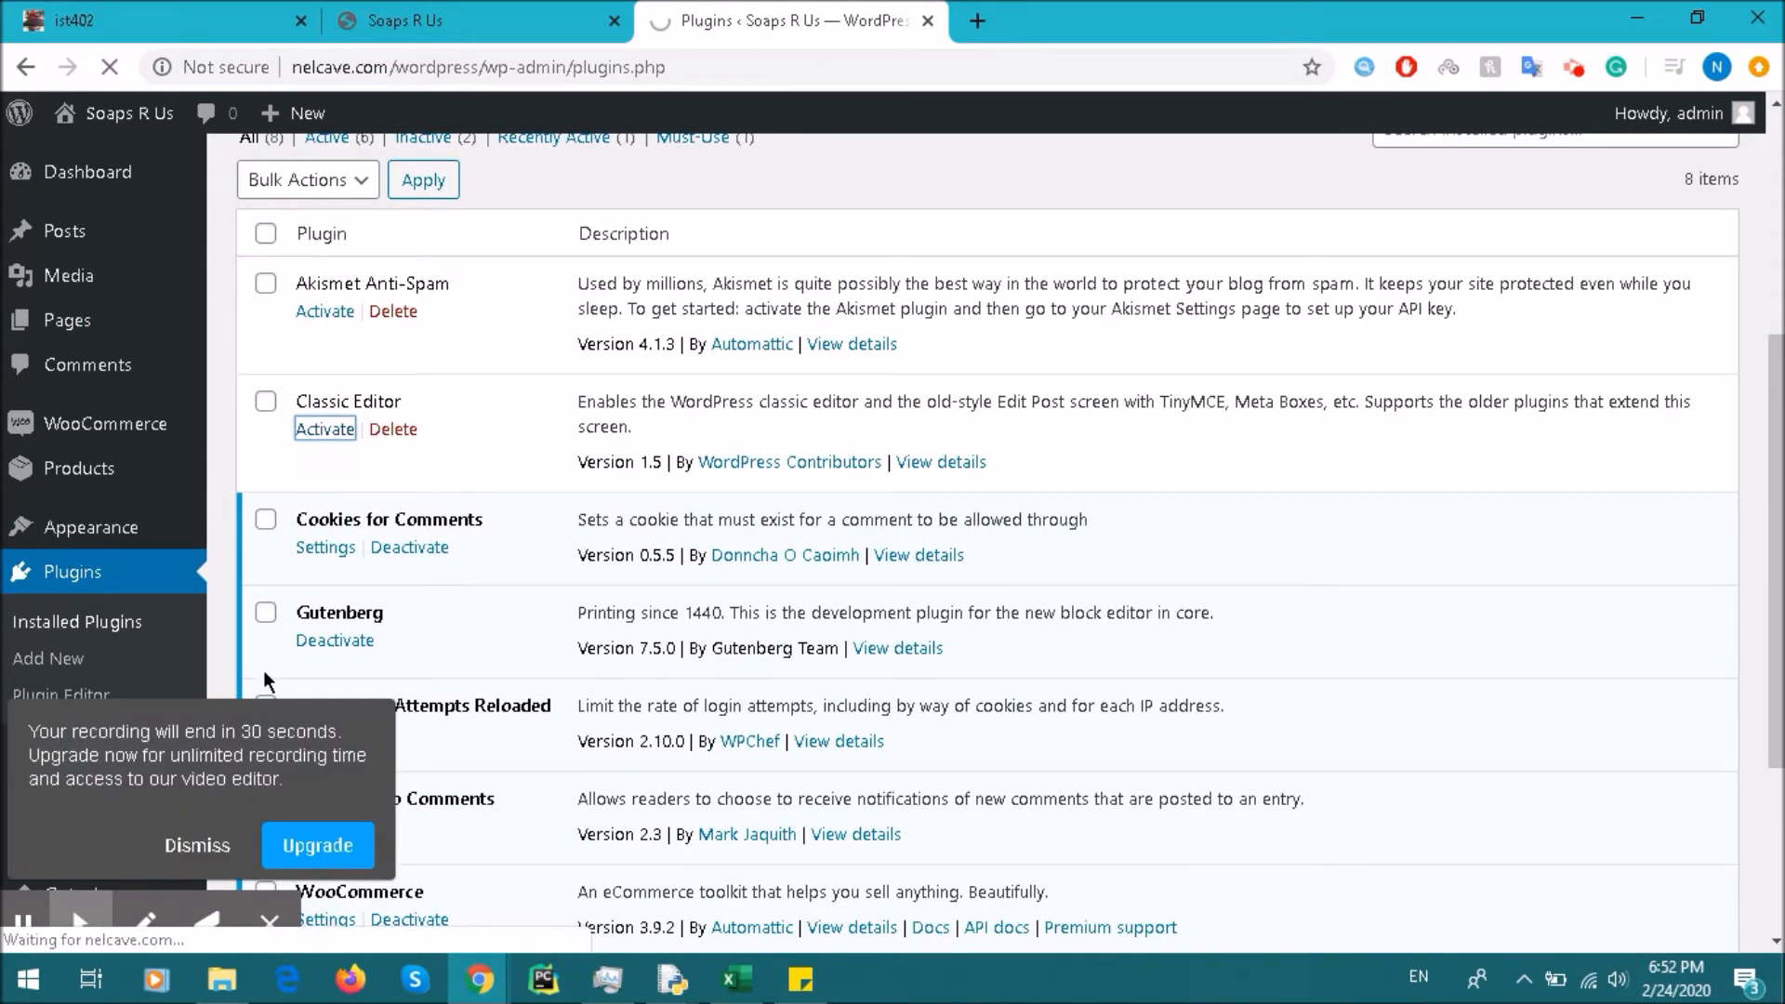
left_click(197, 845)
Step: Deactivate the Gutenberg plugin and return to the list of all pages
scroll(551, 463, "down", 4)
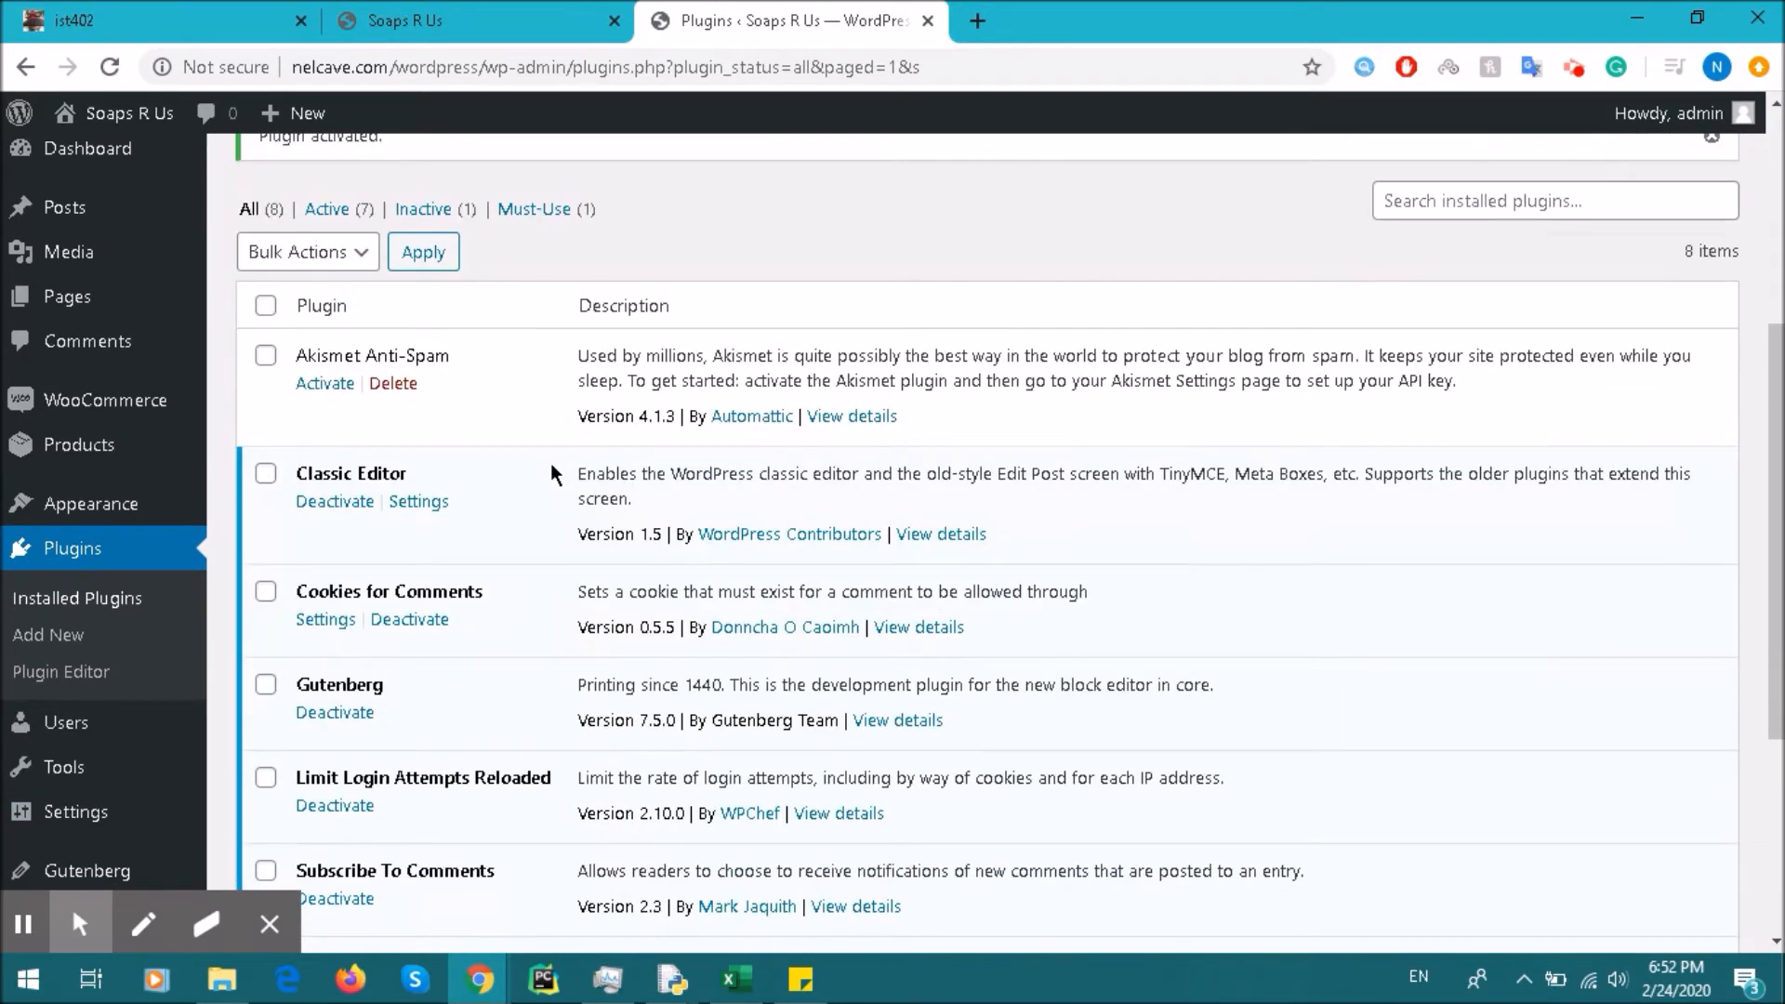
scroll(550, 463, "down", 3)
left_click(337, 494)
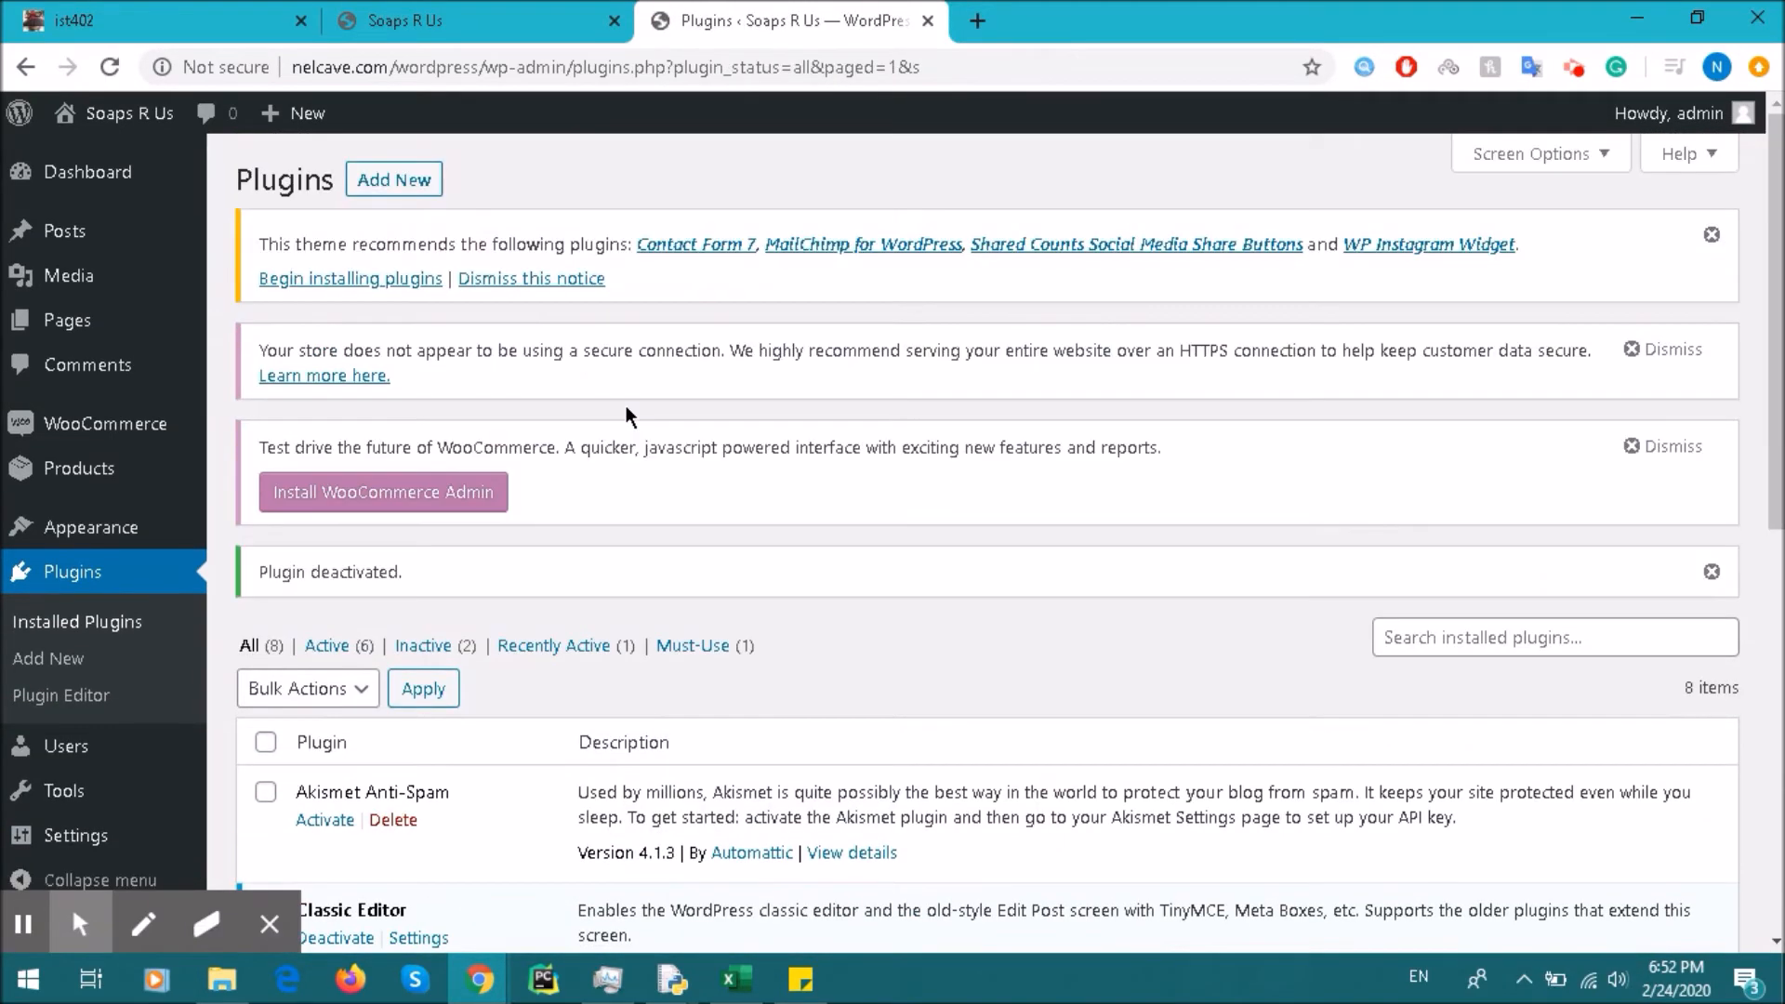
scroll(626, 405, "down", 5)
scroll(613, 428, "up", 3)
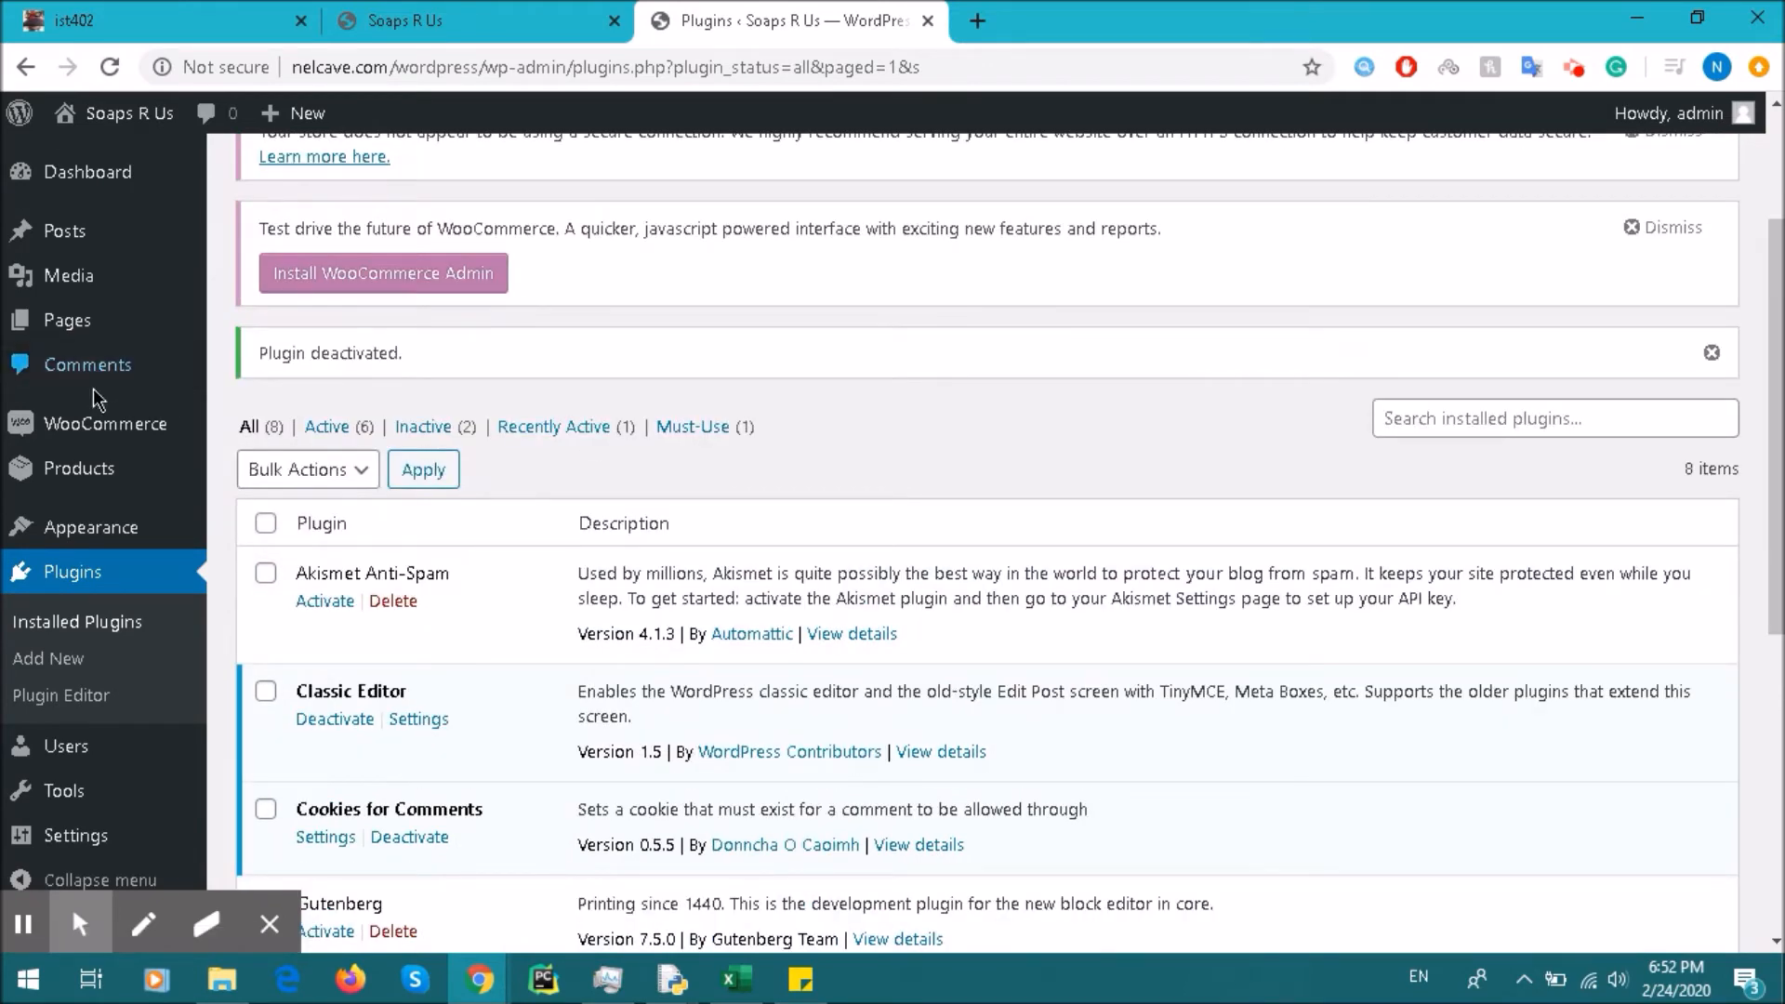
left_click(139, 319)
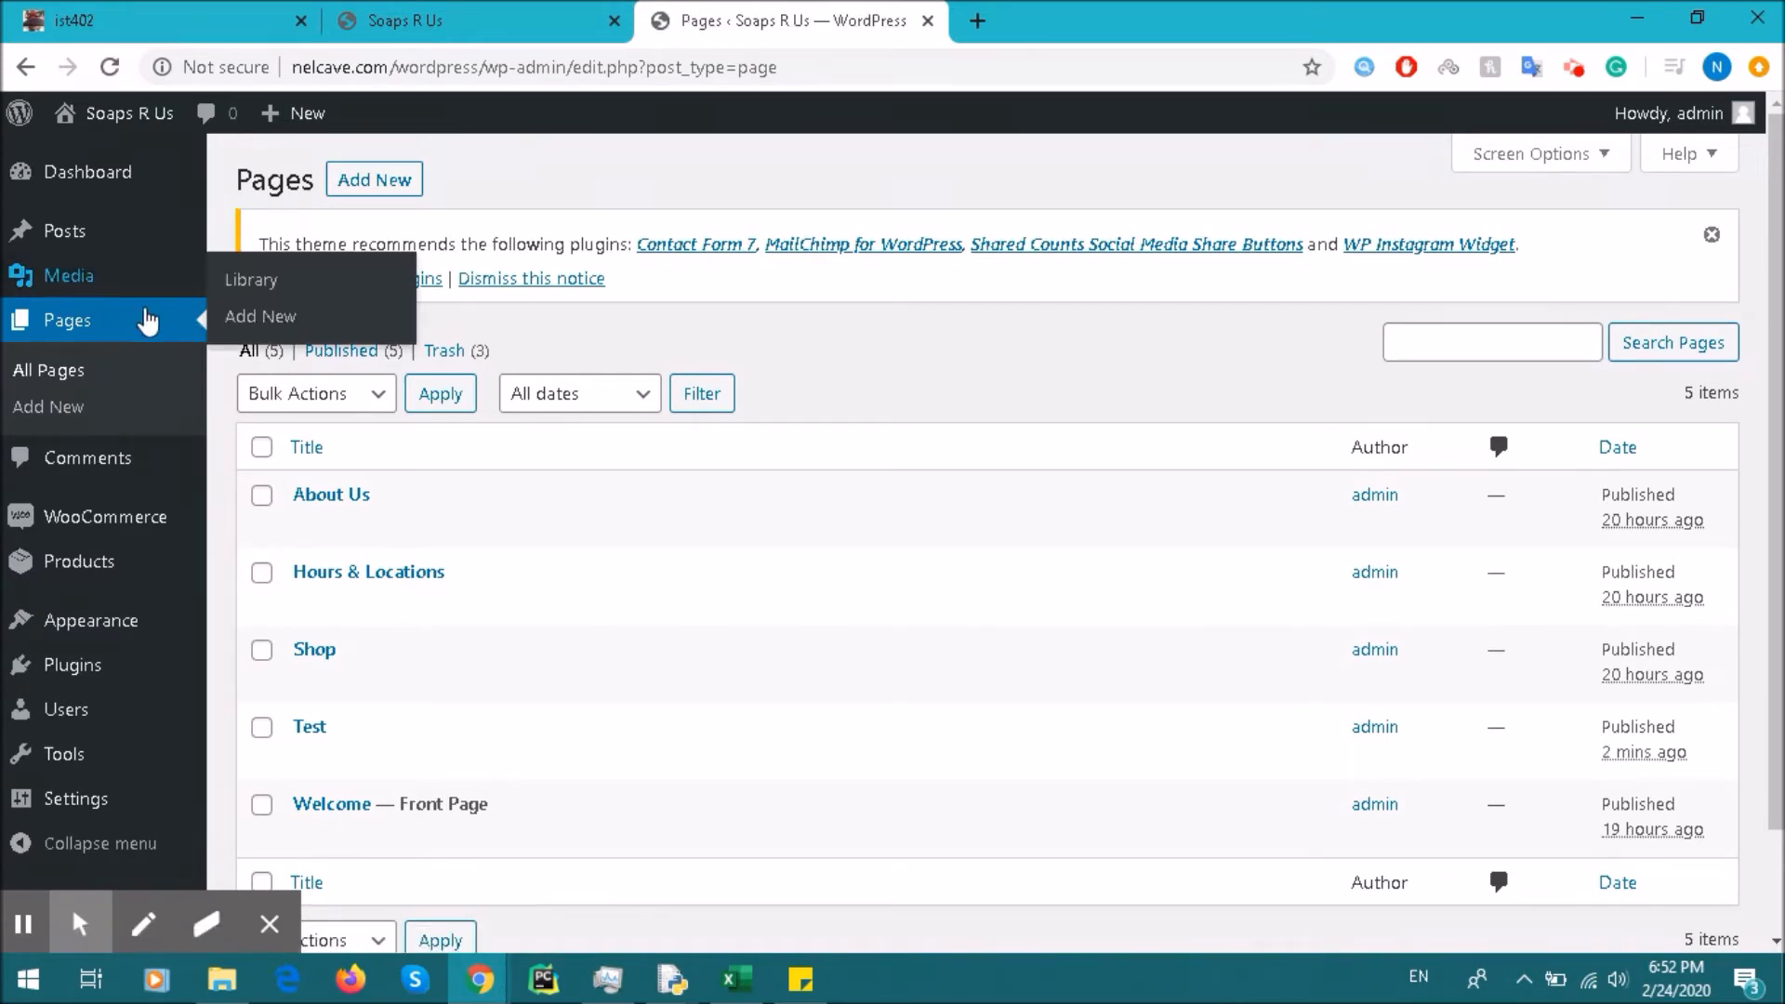
Step: Create a new page in the classic editor and click into its empty body
left_click(385, 185)
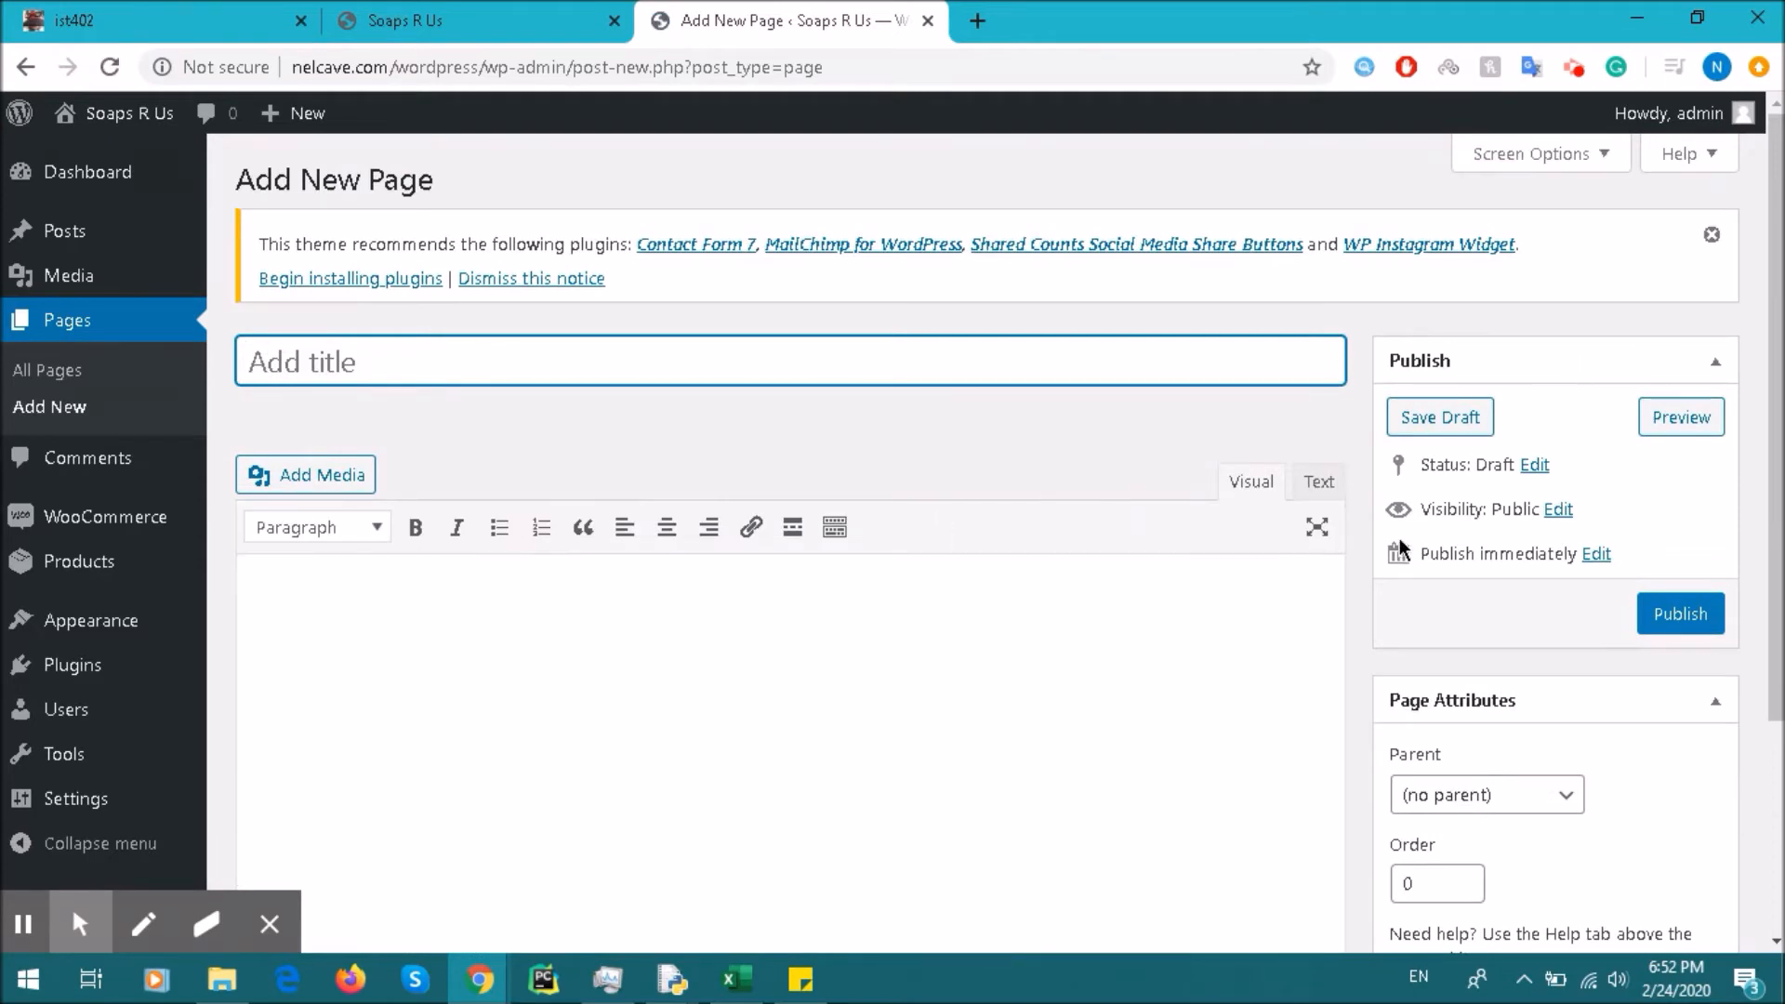
scroll(1112, 362, "down", 3)
scroll(1144, 418, "up", 4)
left_click(1055, 652)
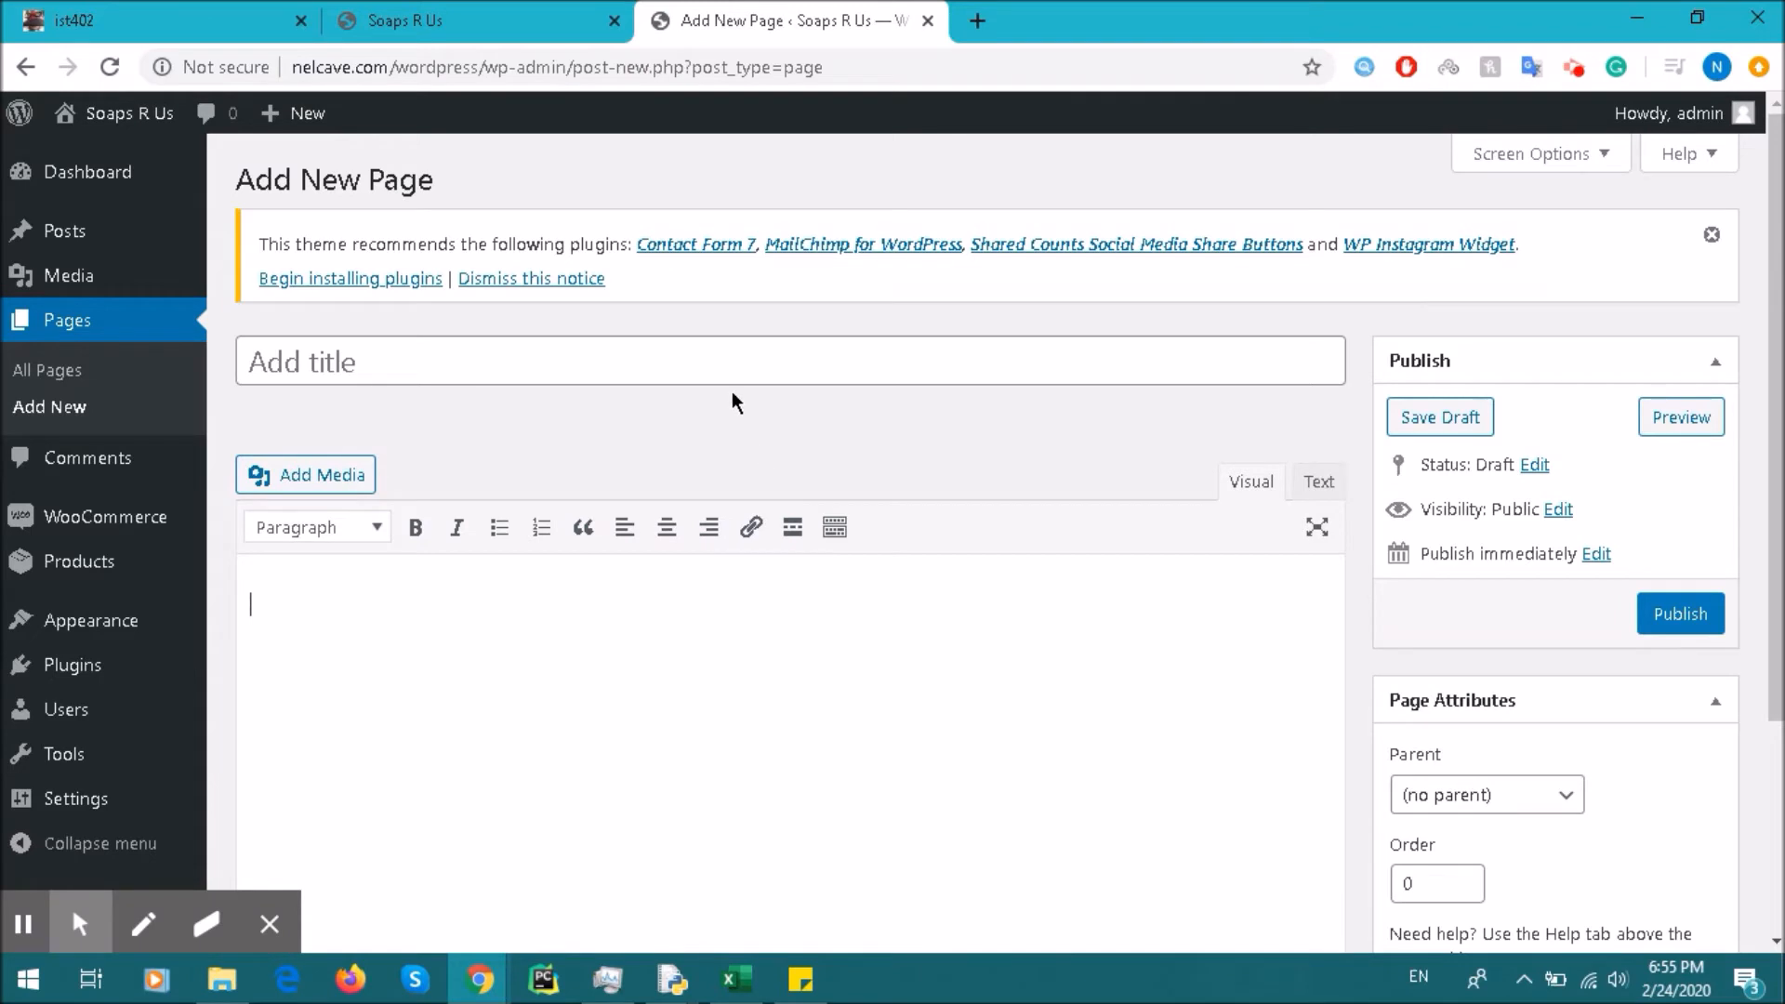
Step: Title the page 'Test (classic)' and write 'This is another test' in the body
left_click(517, 366)
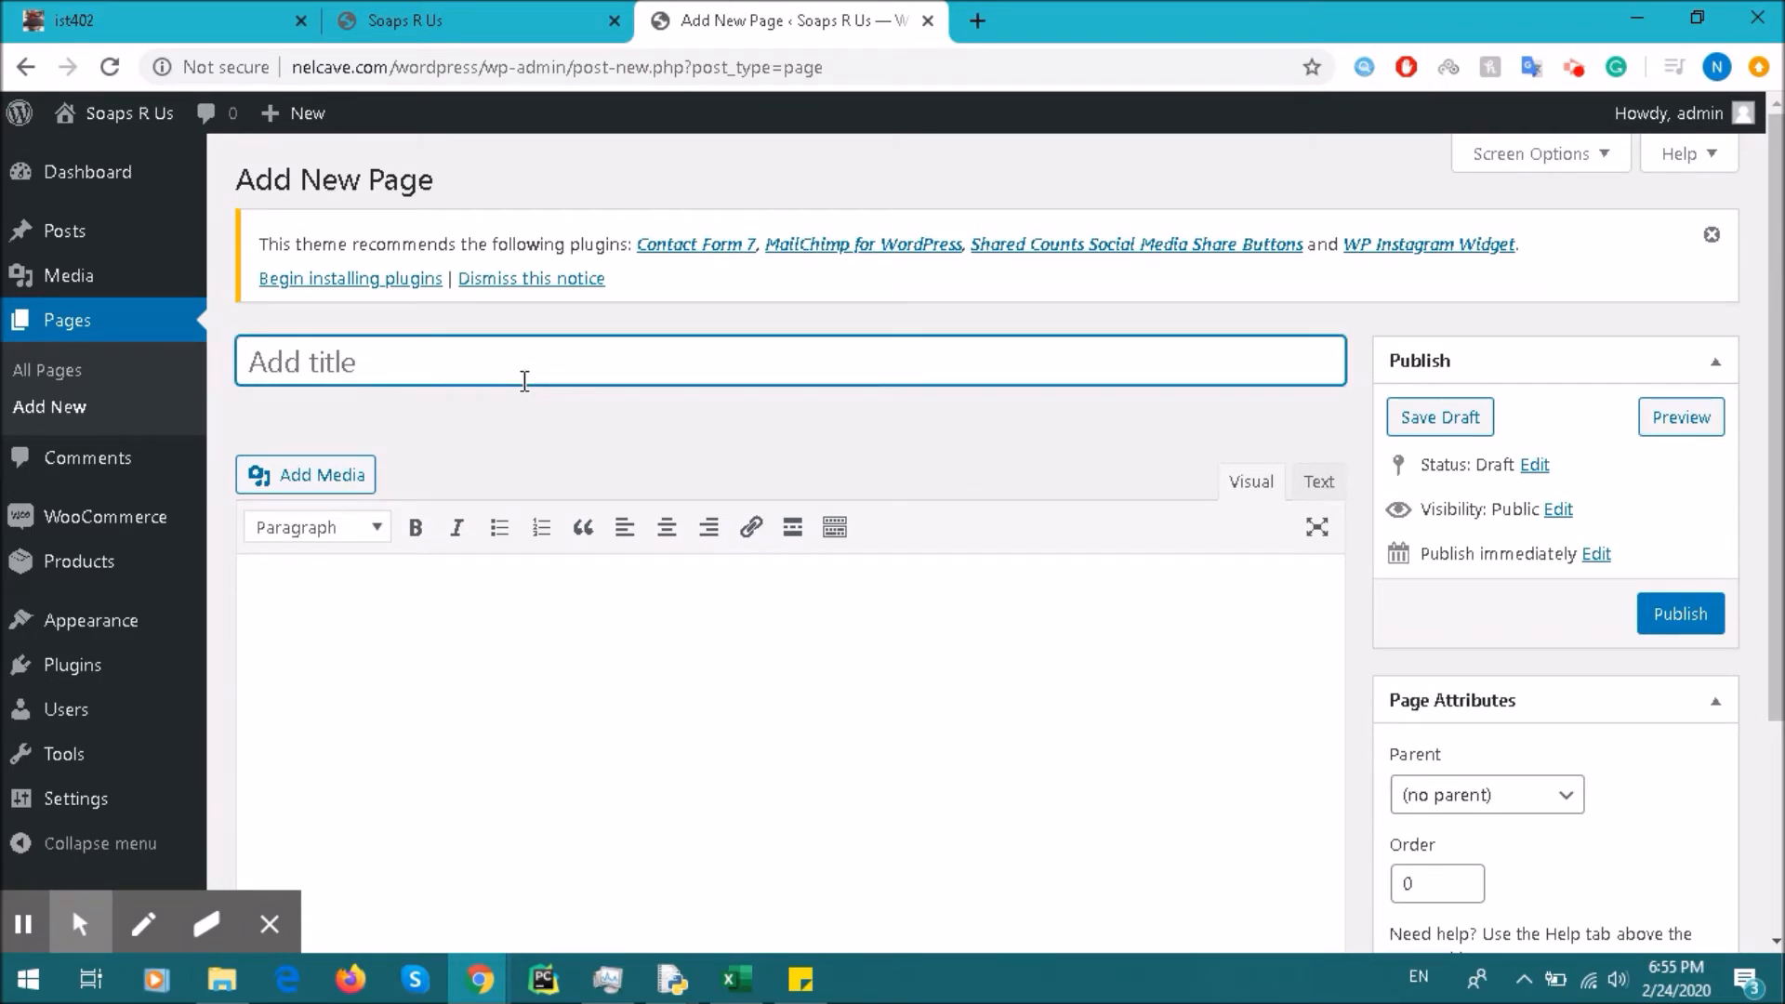
type("Test (classic")
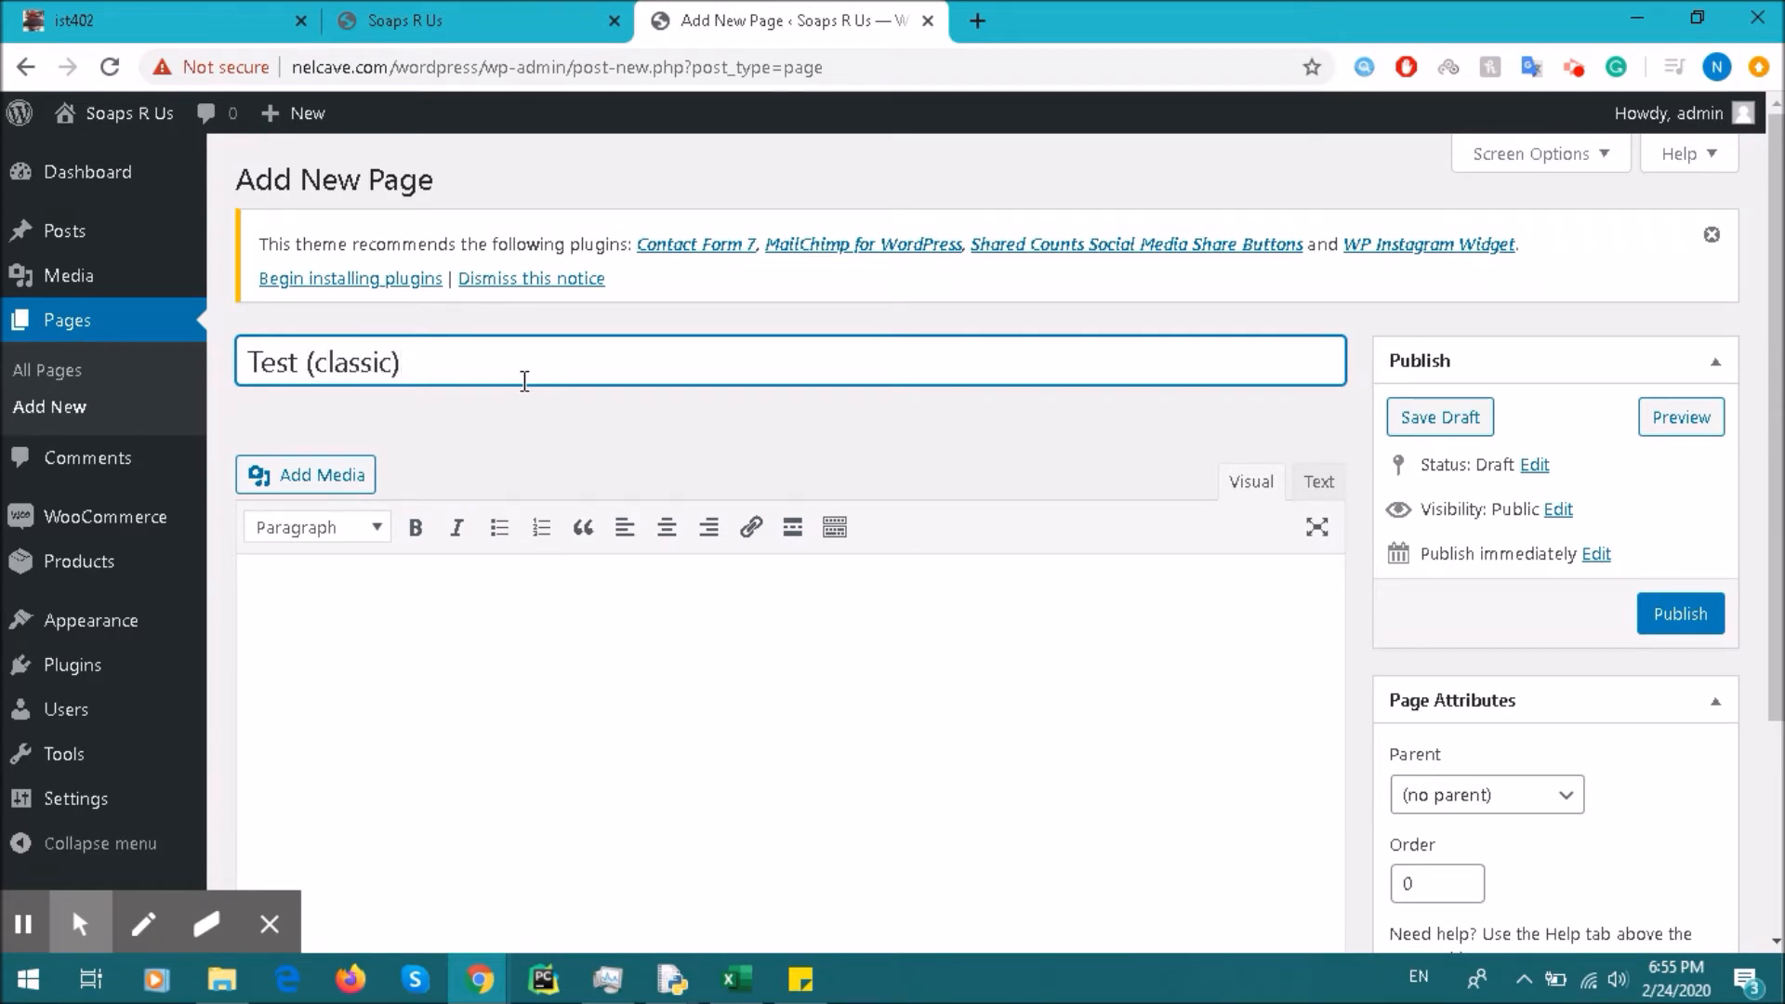
left_click(443, 592)
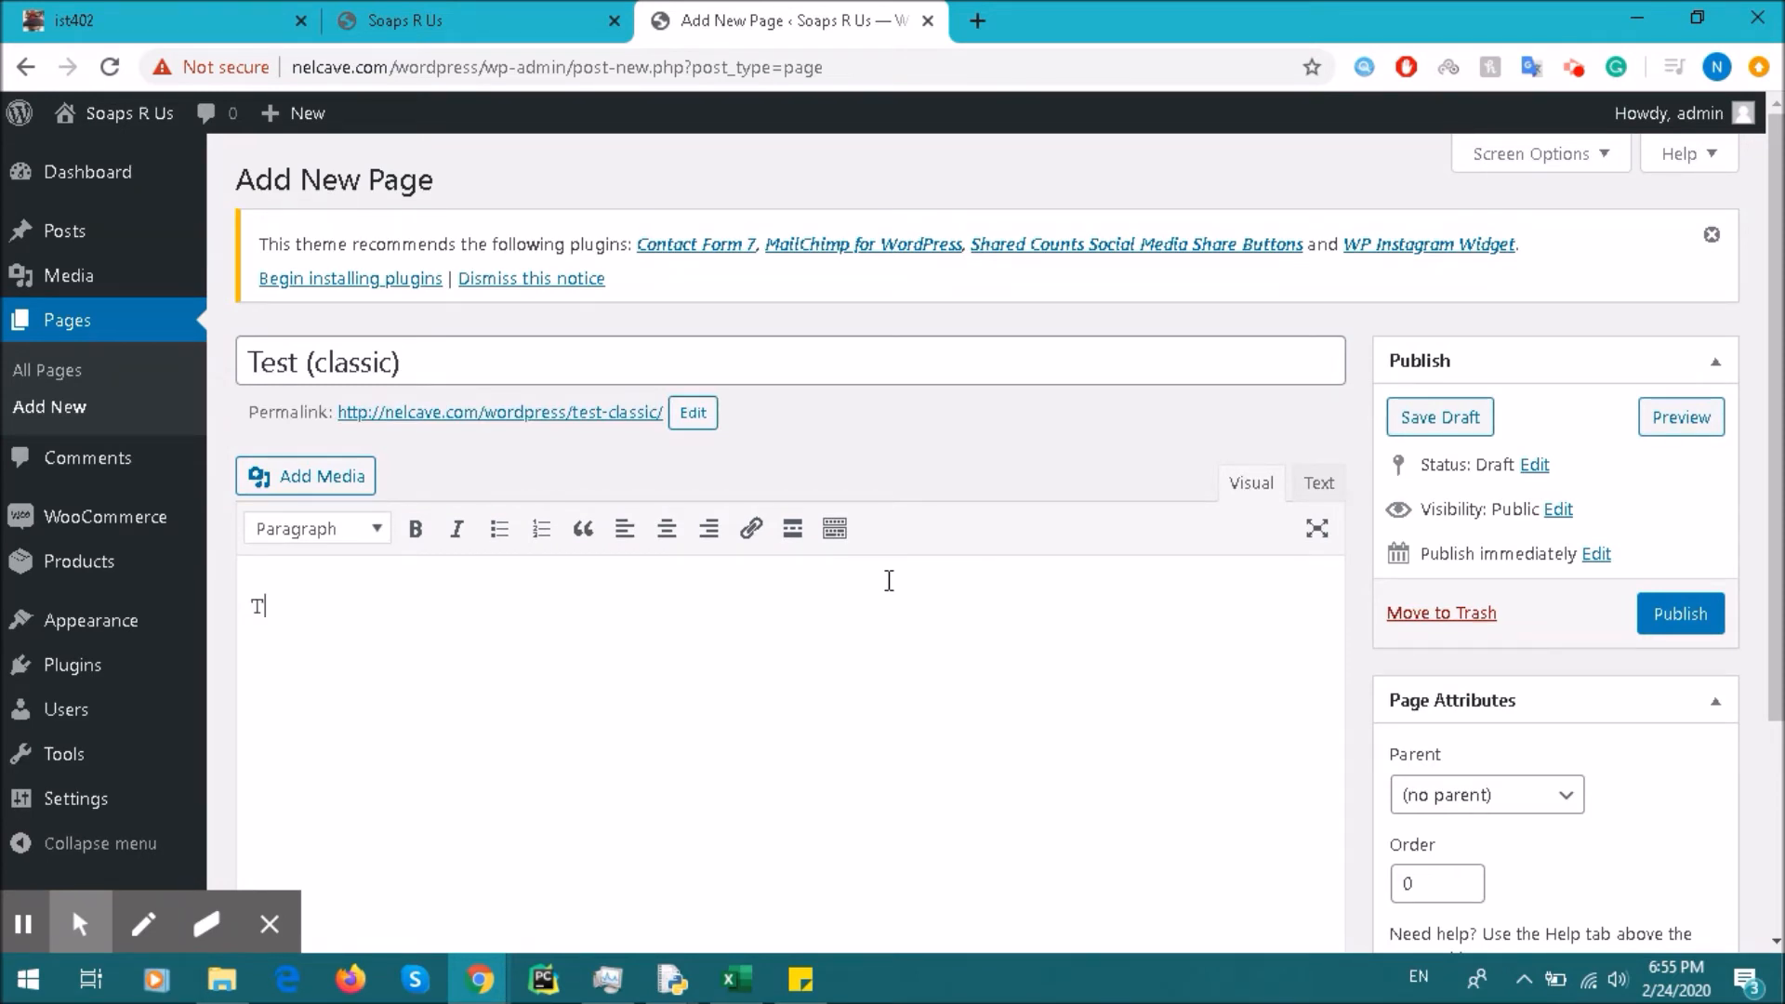
type("This is another test.")
left_click(320, 476)
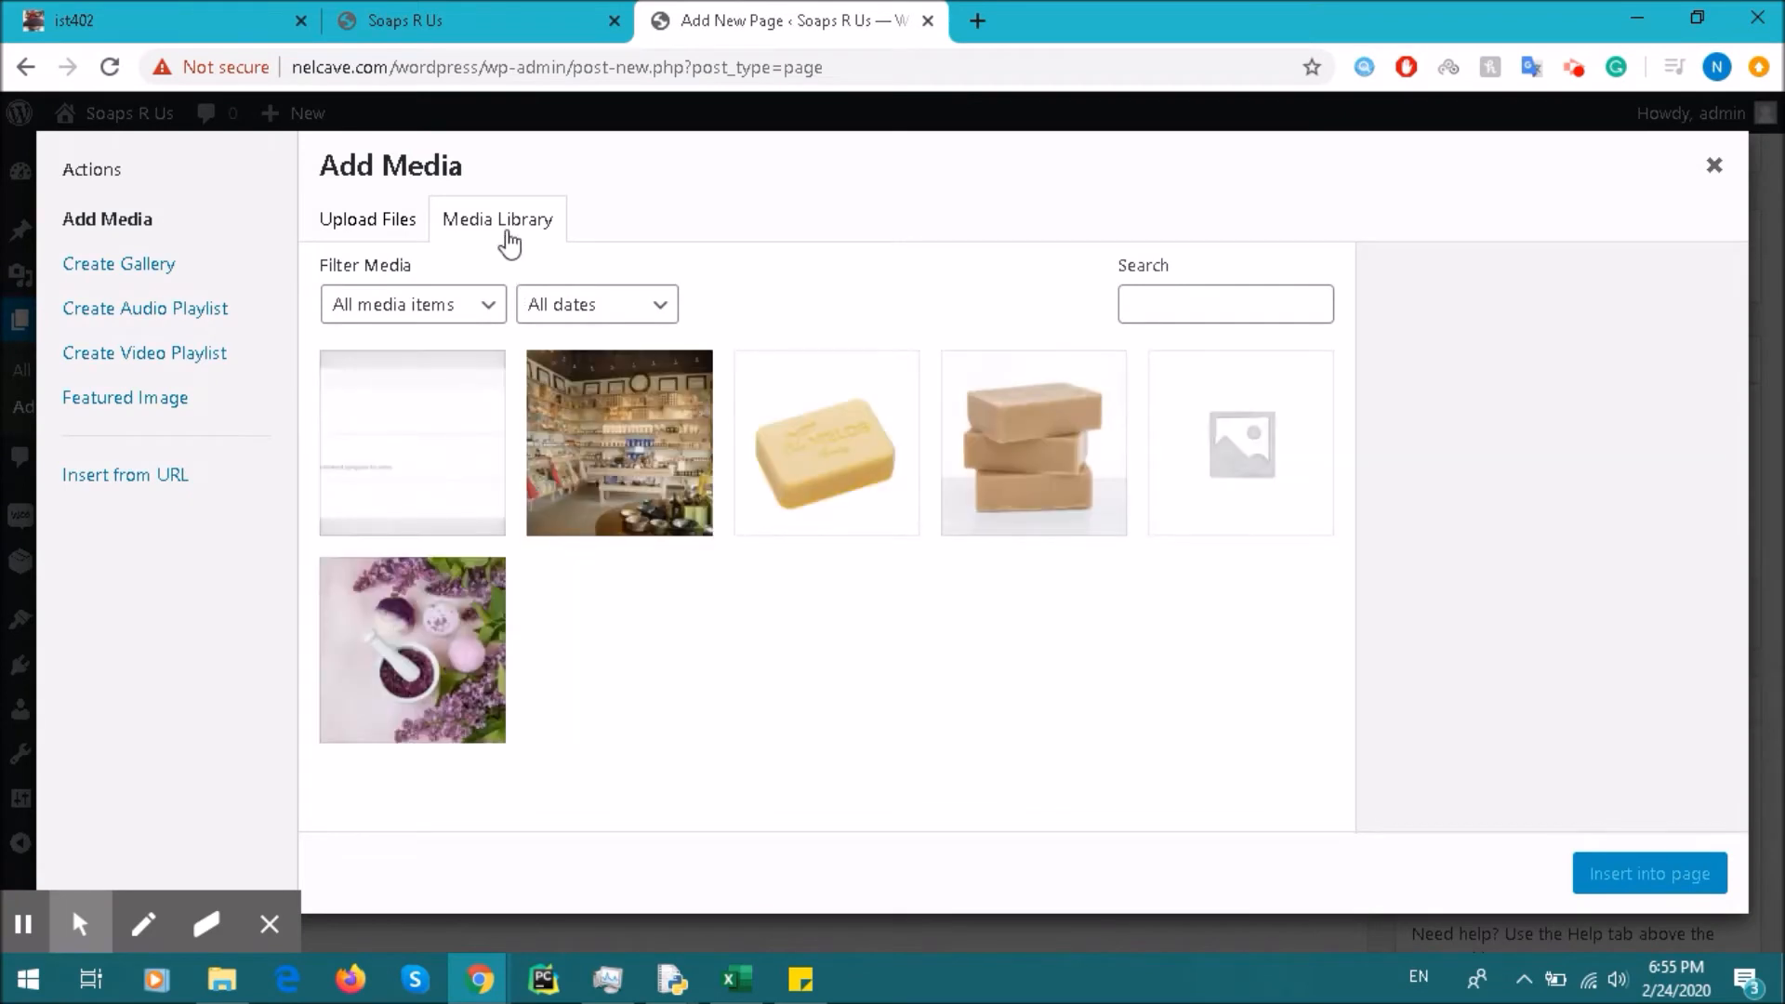
Step: Insert the shop-interior photo 2-2-scaled.jpg and place it on its own line below the sentence
left_click(621, 433)
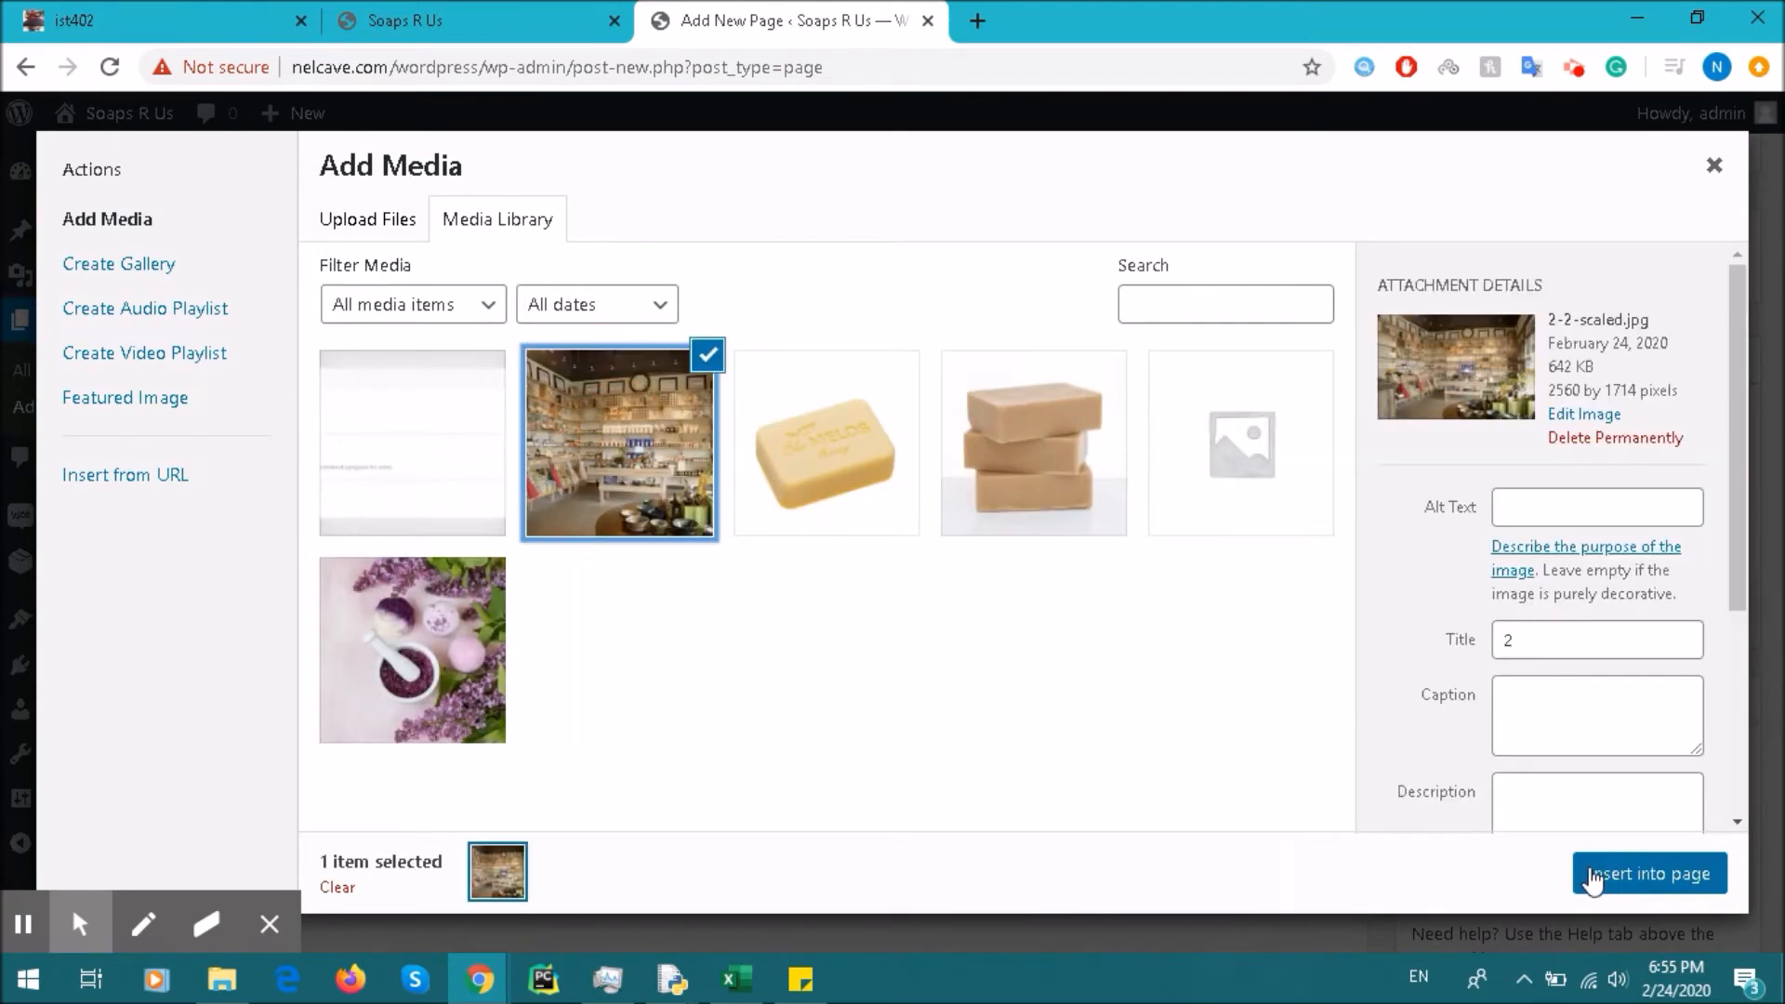
left_click(1590, 872)
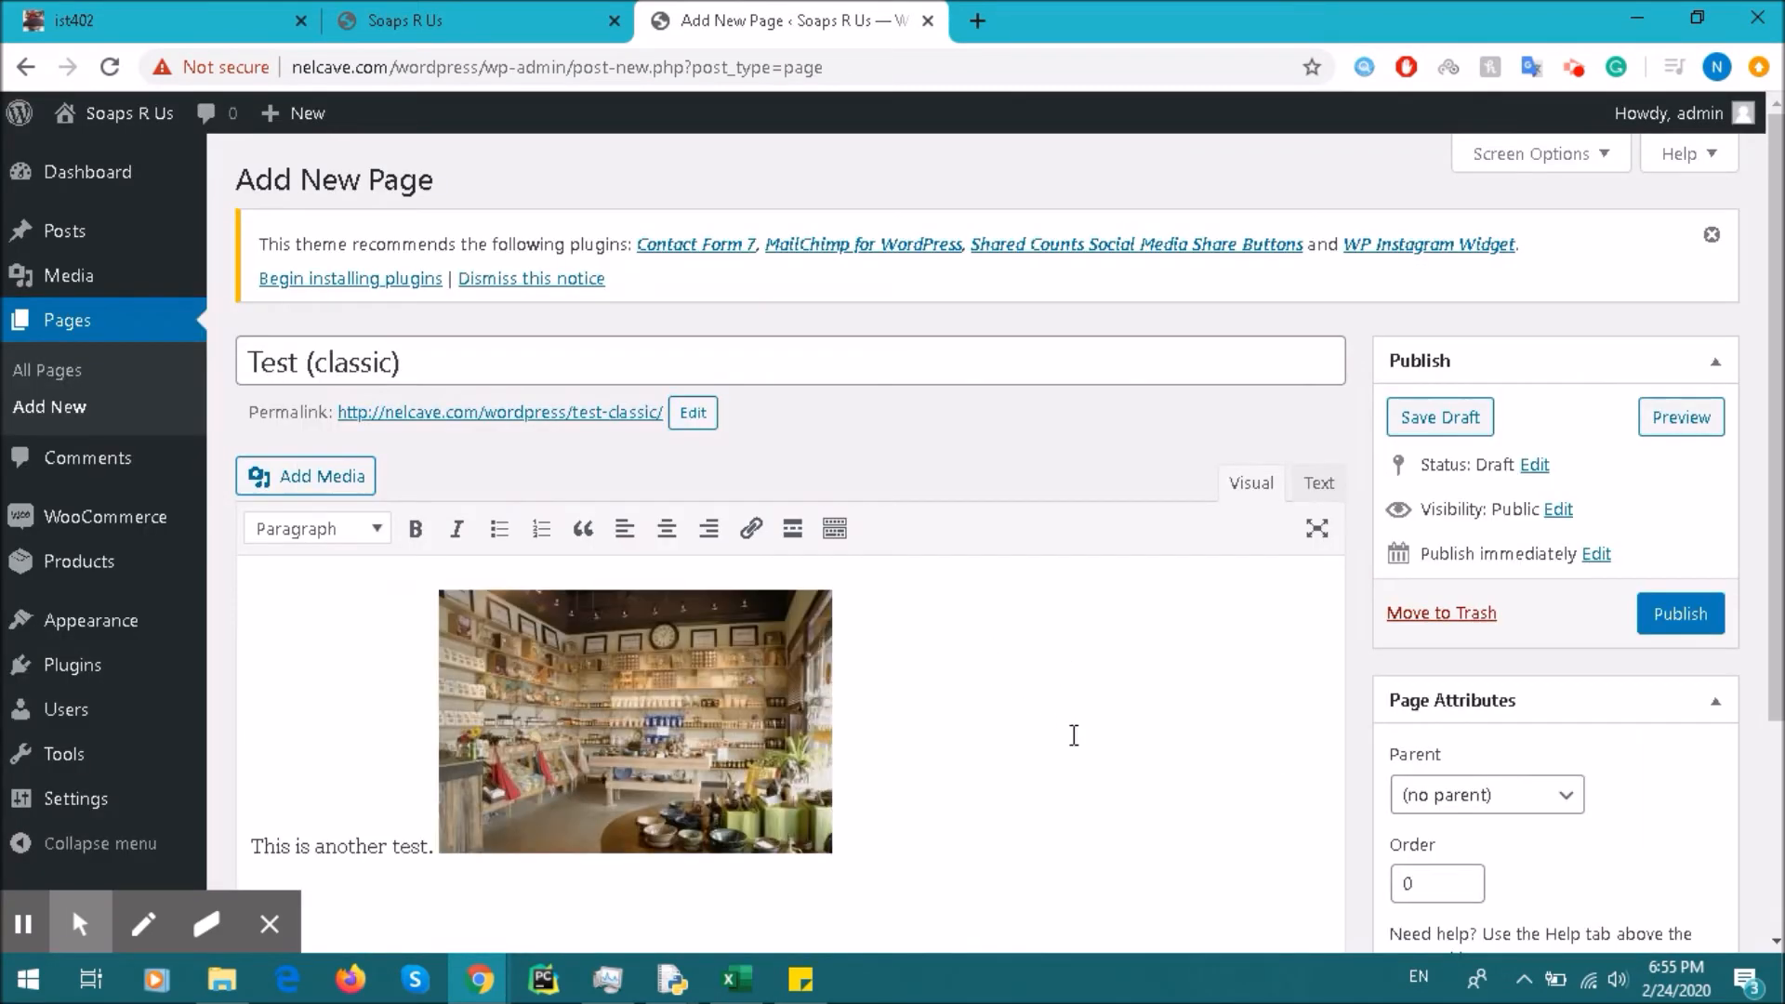
scroll(516, 774, "down", 2)
left_click(438, 635)
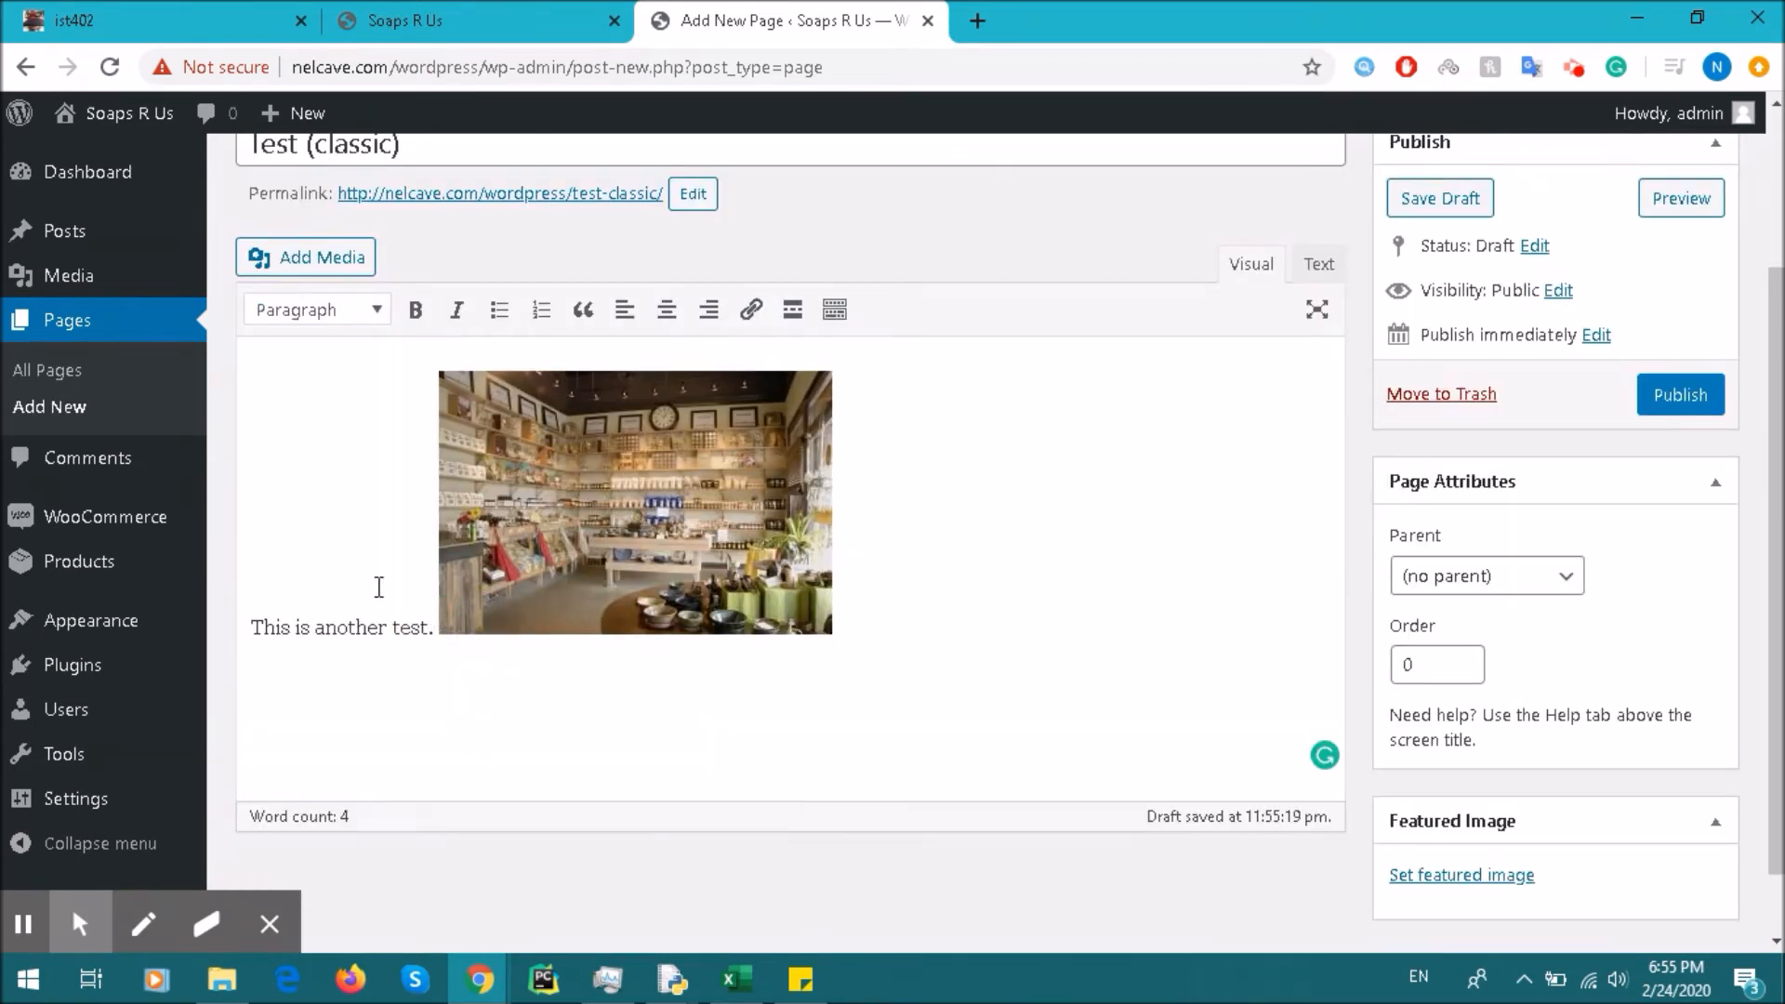
key("Home")
key("Return")
key("BackSpace")
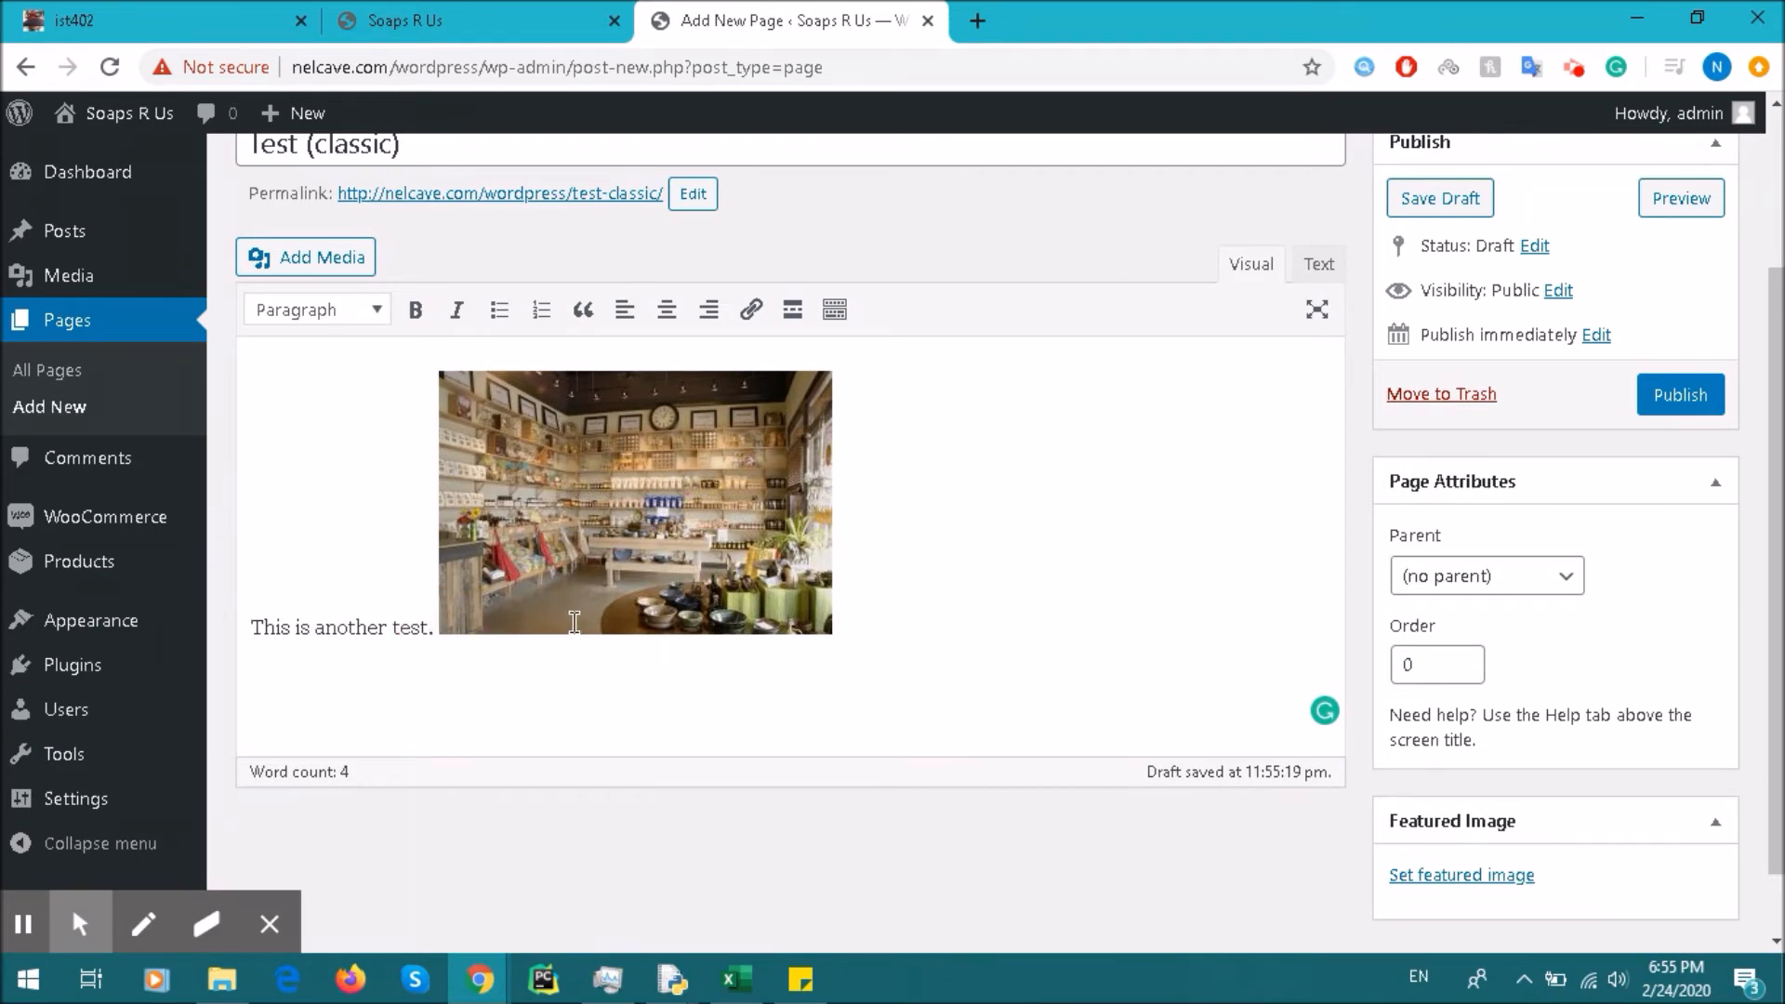
key("Return")
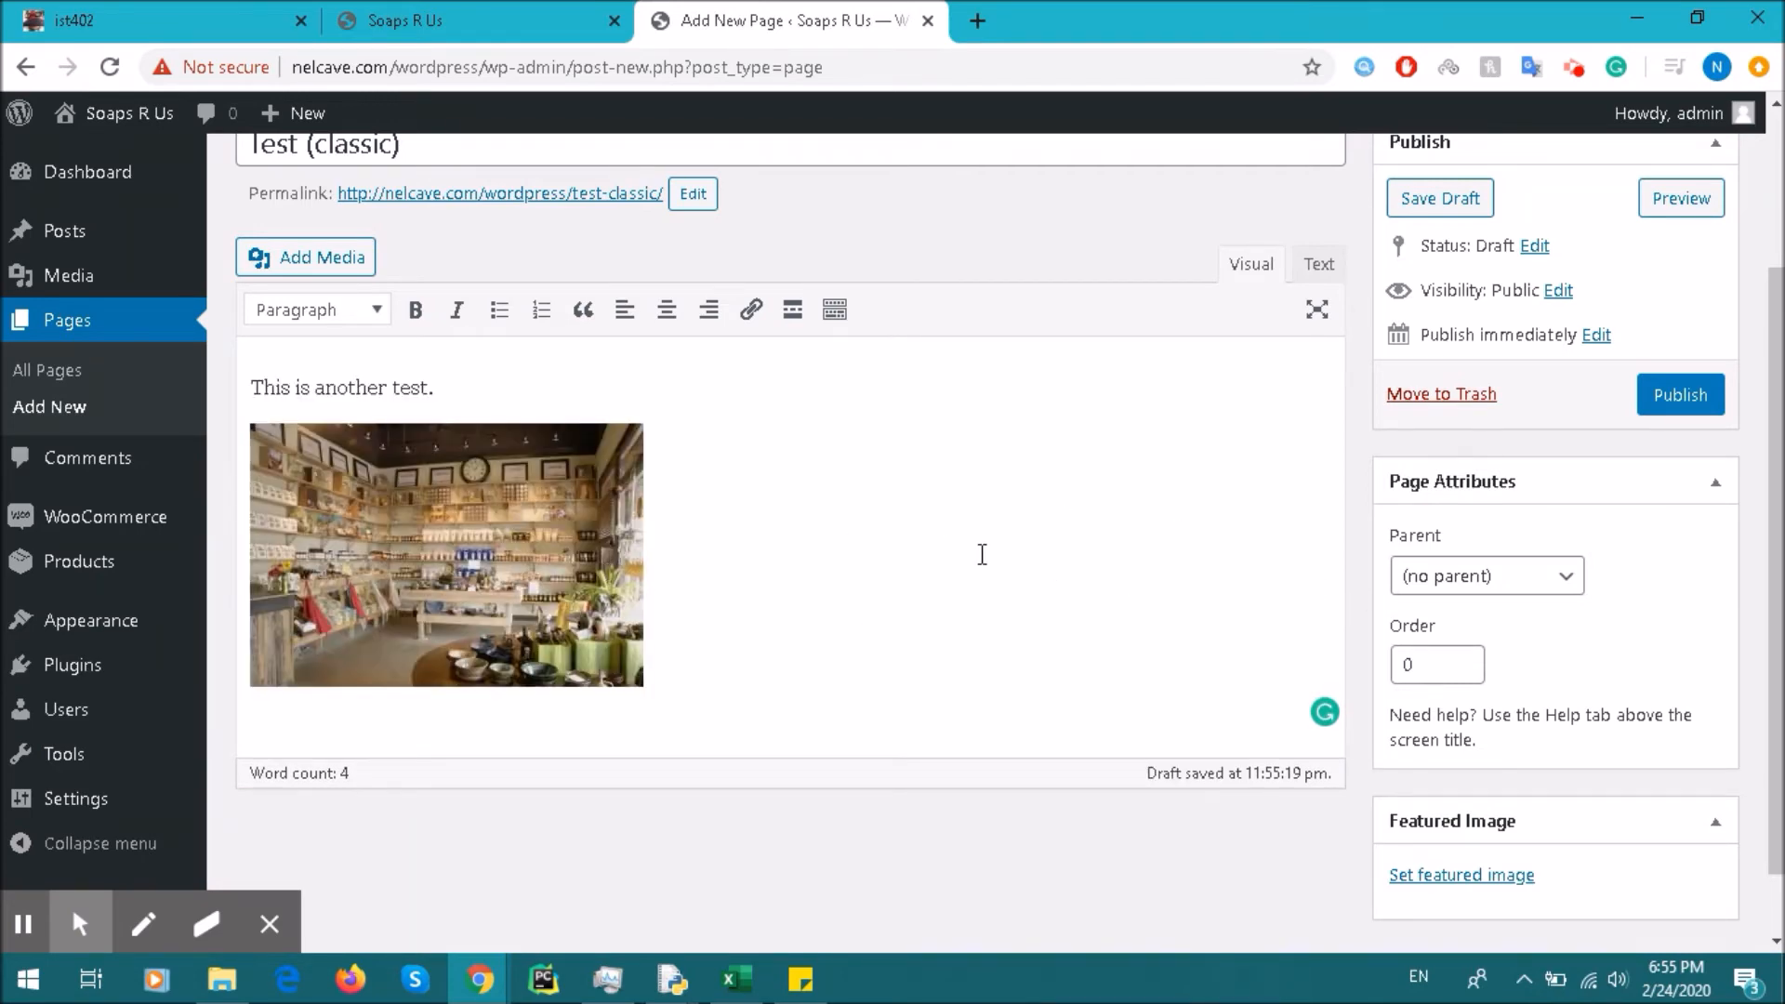
Step: Try left, center and right alignment on the shop photo, ending with it left-aligned
scroll(1097, 540, "up", 2)
scroll(957, 441, "down", 2)
left_click(457, 402)
left_click(450, 515)
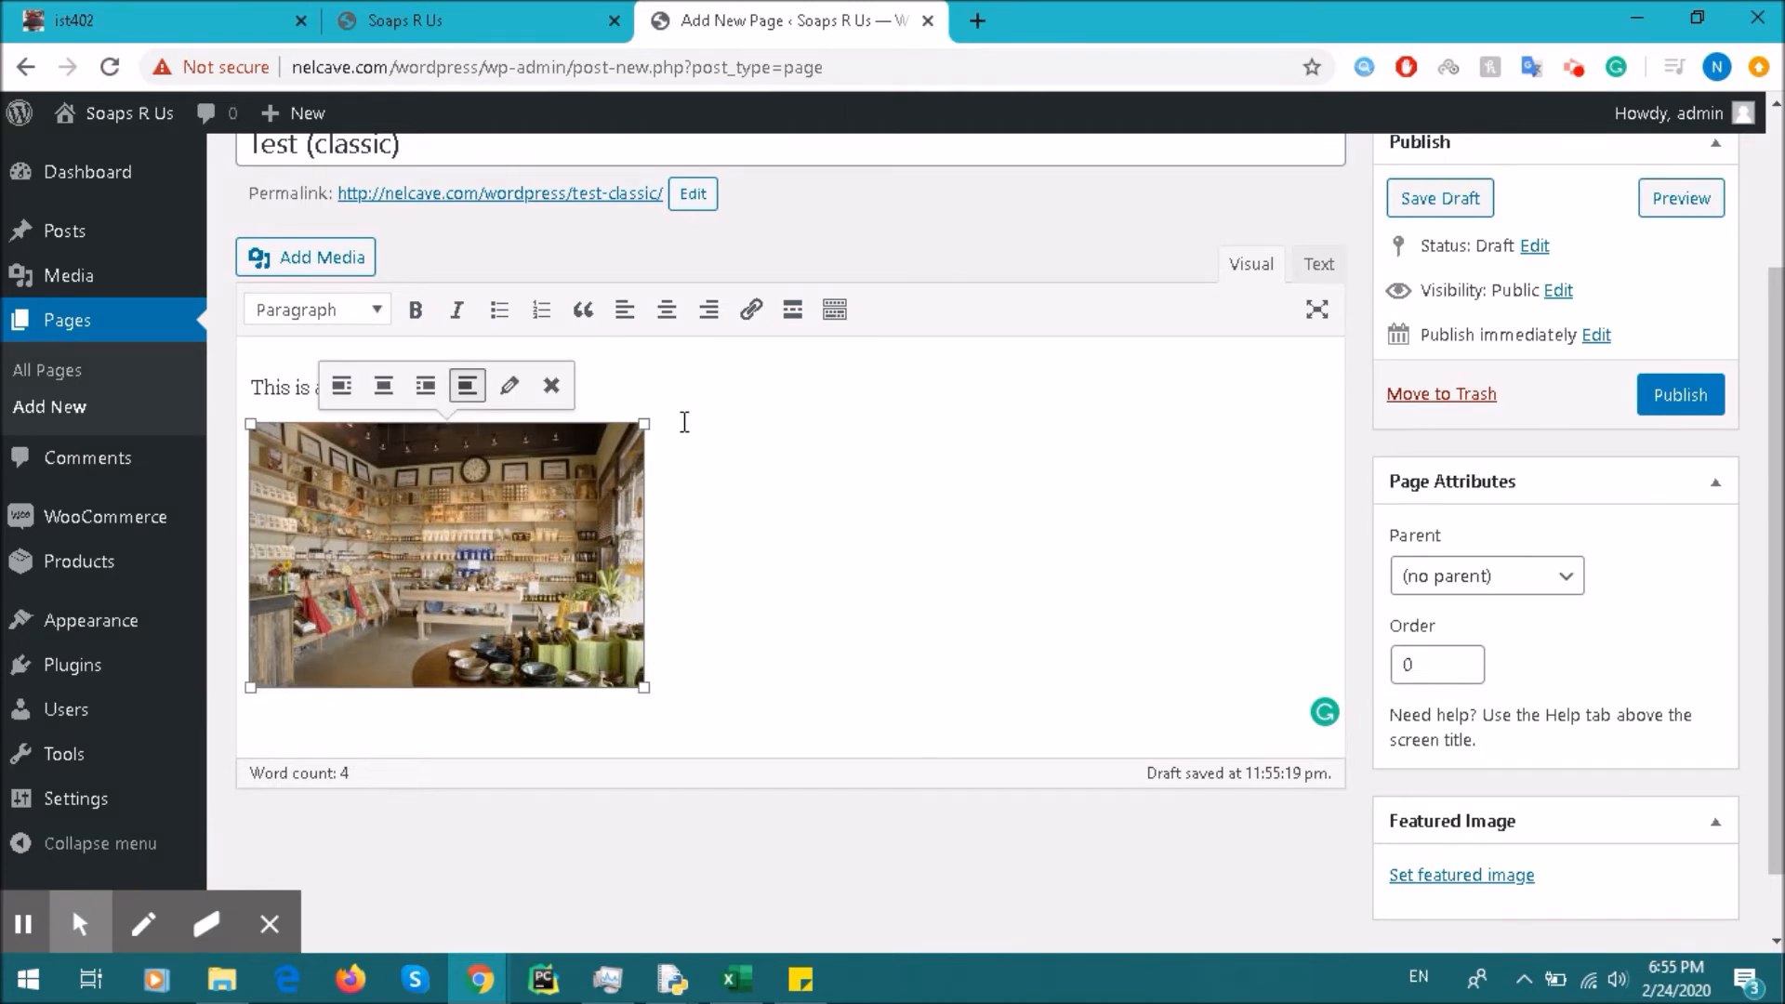
left_click(697, 669)
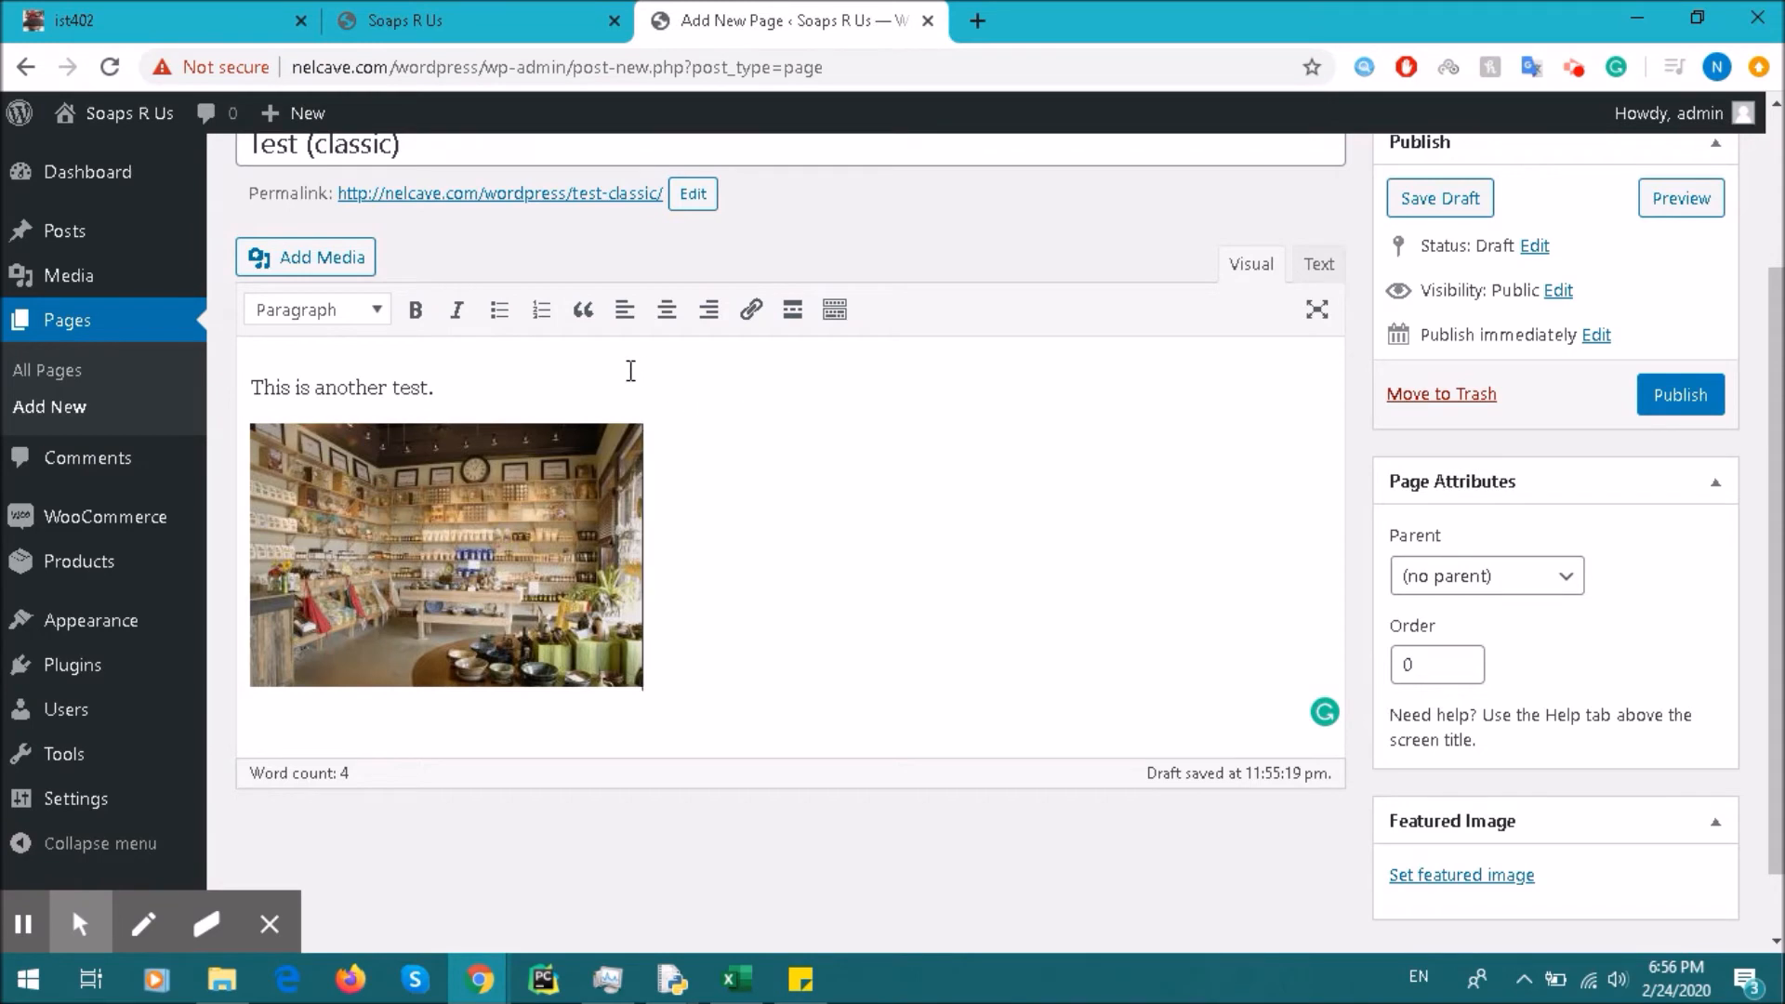
left_click(637, 316)
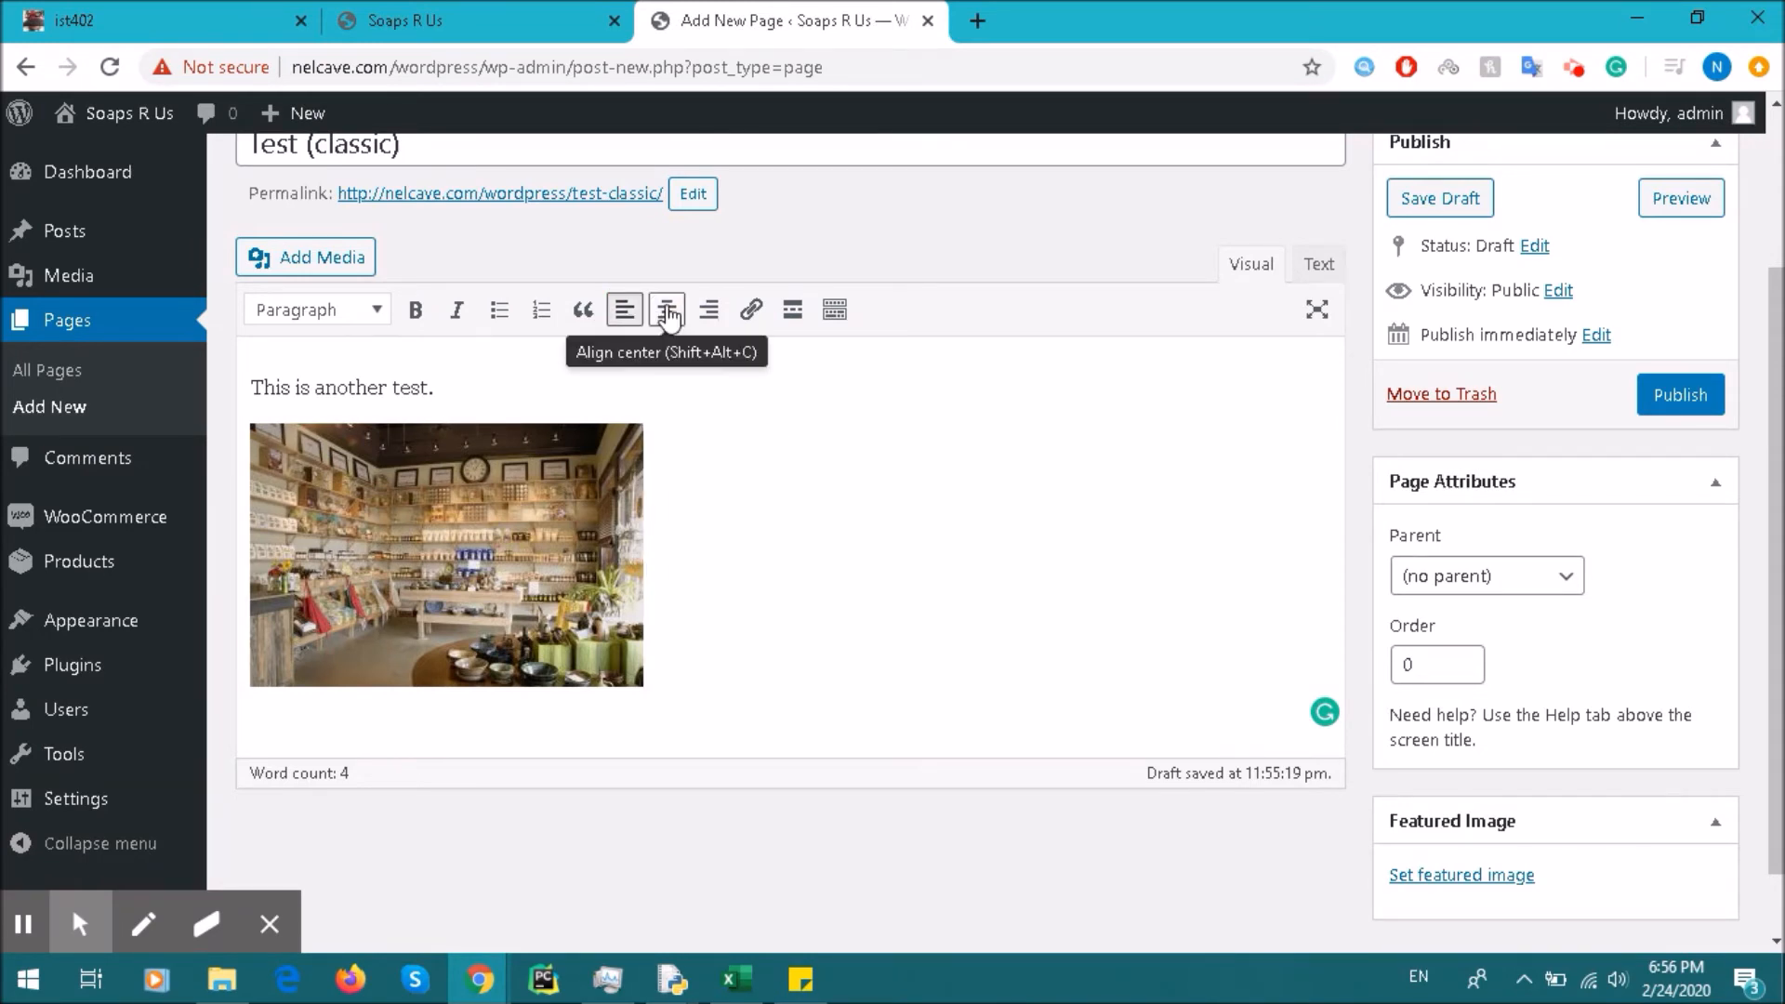
left_click(662, 316)
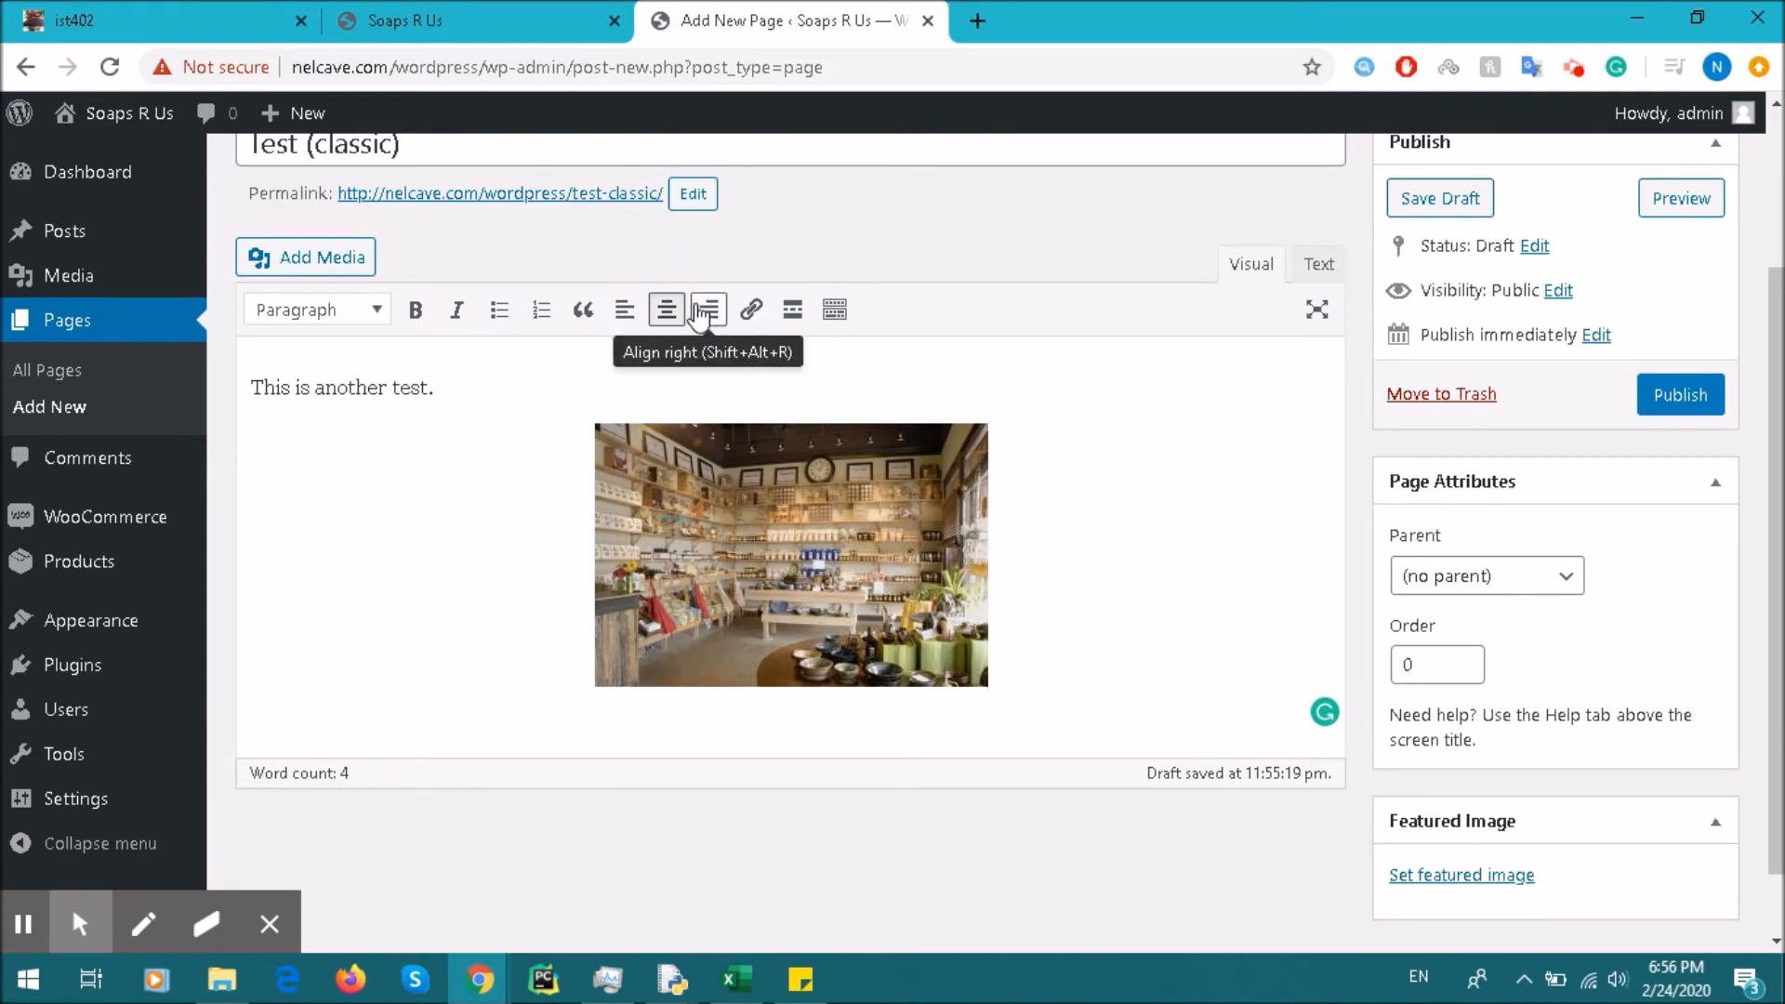
left_click(711, 314)
left_click(632, 310)
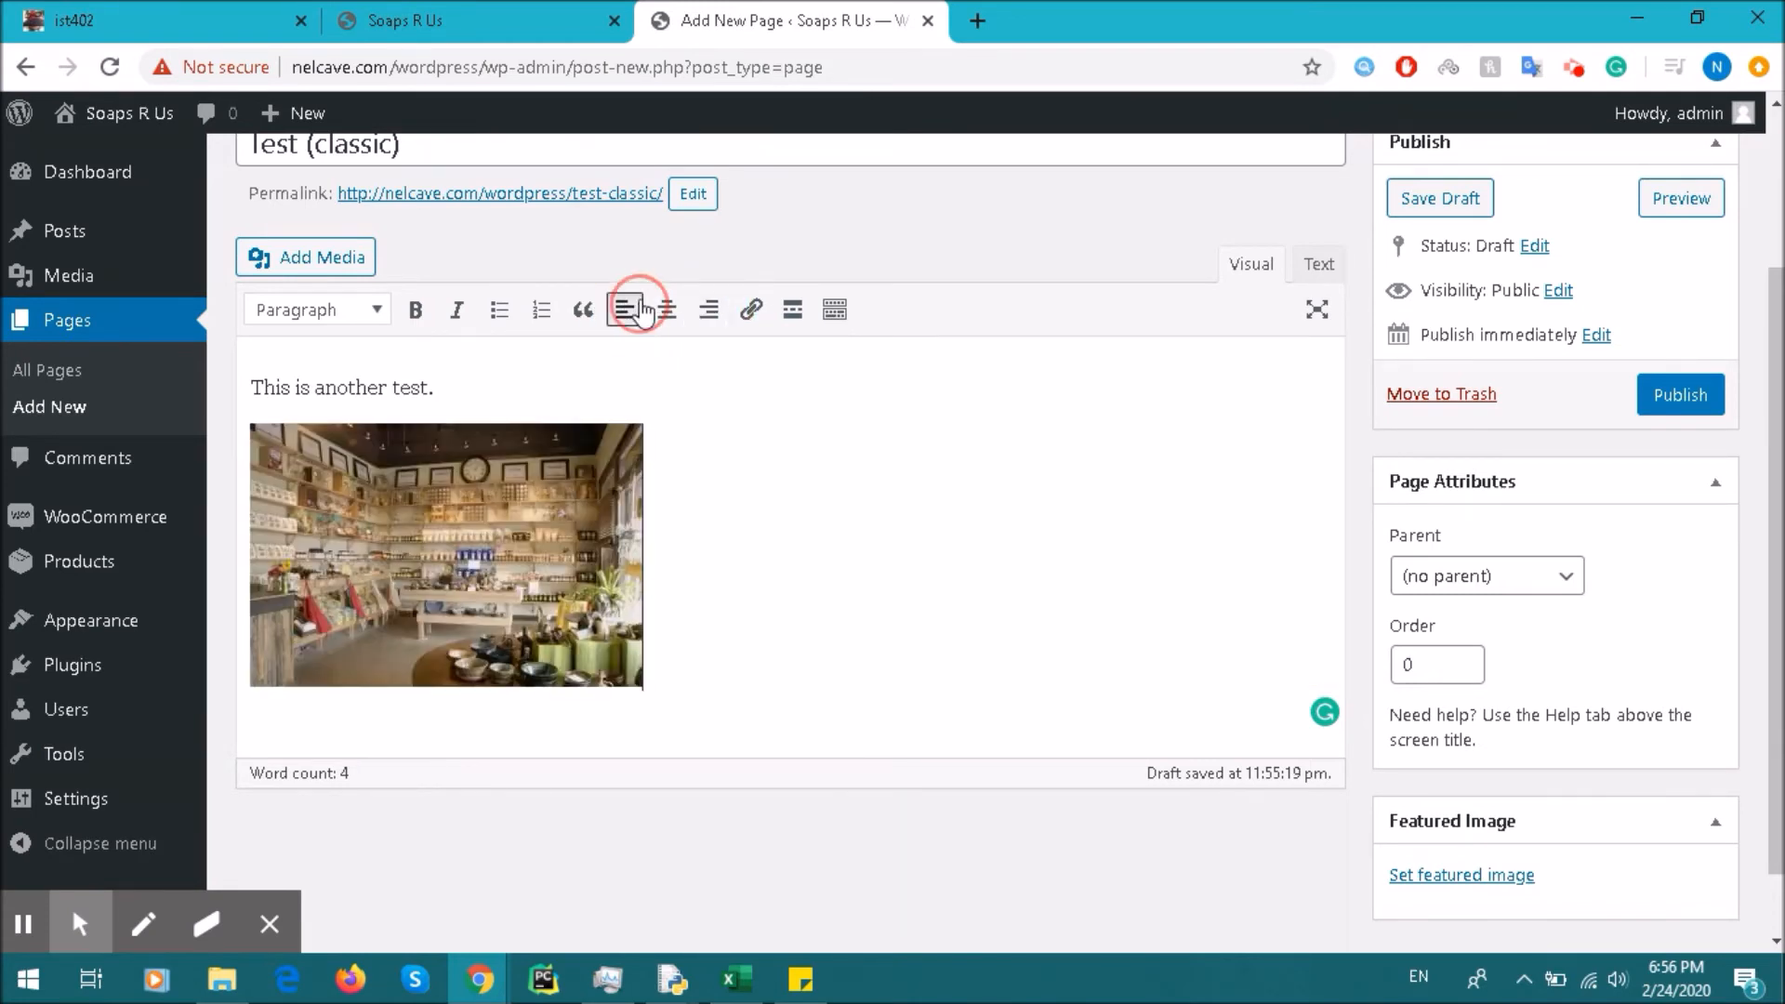
left_click(668, 310)
left_click(717, 315)
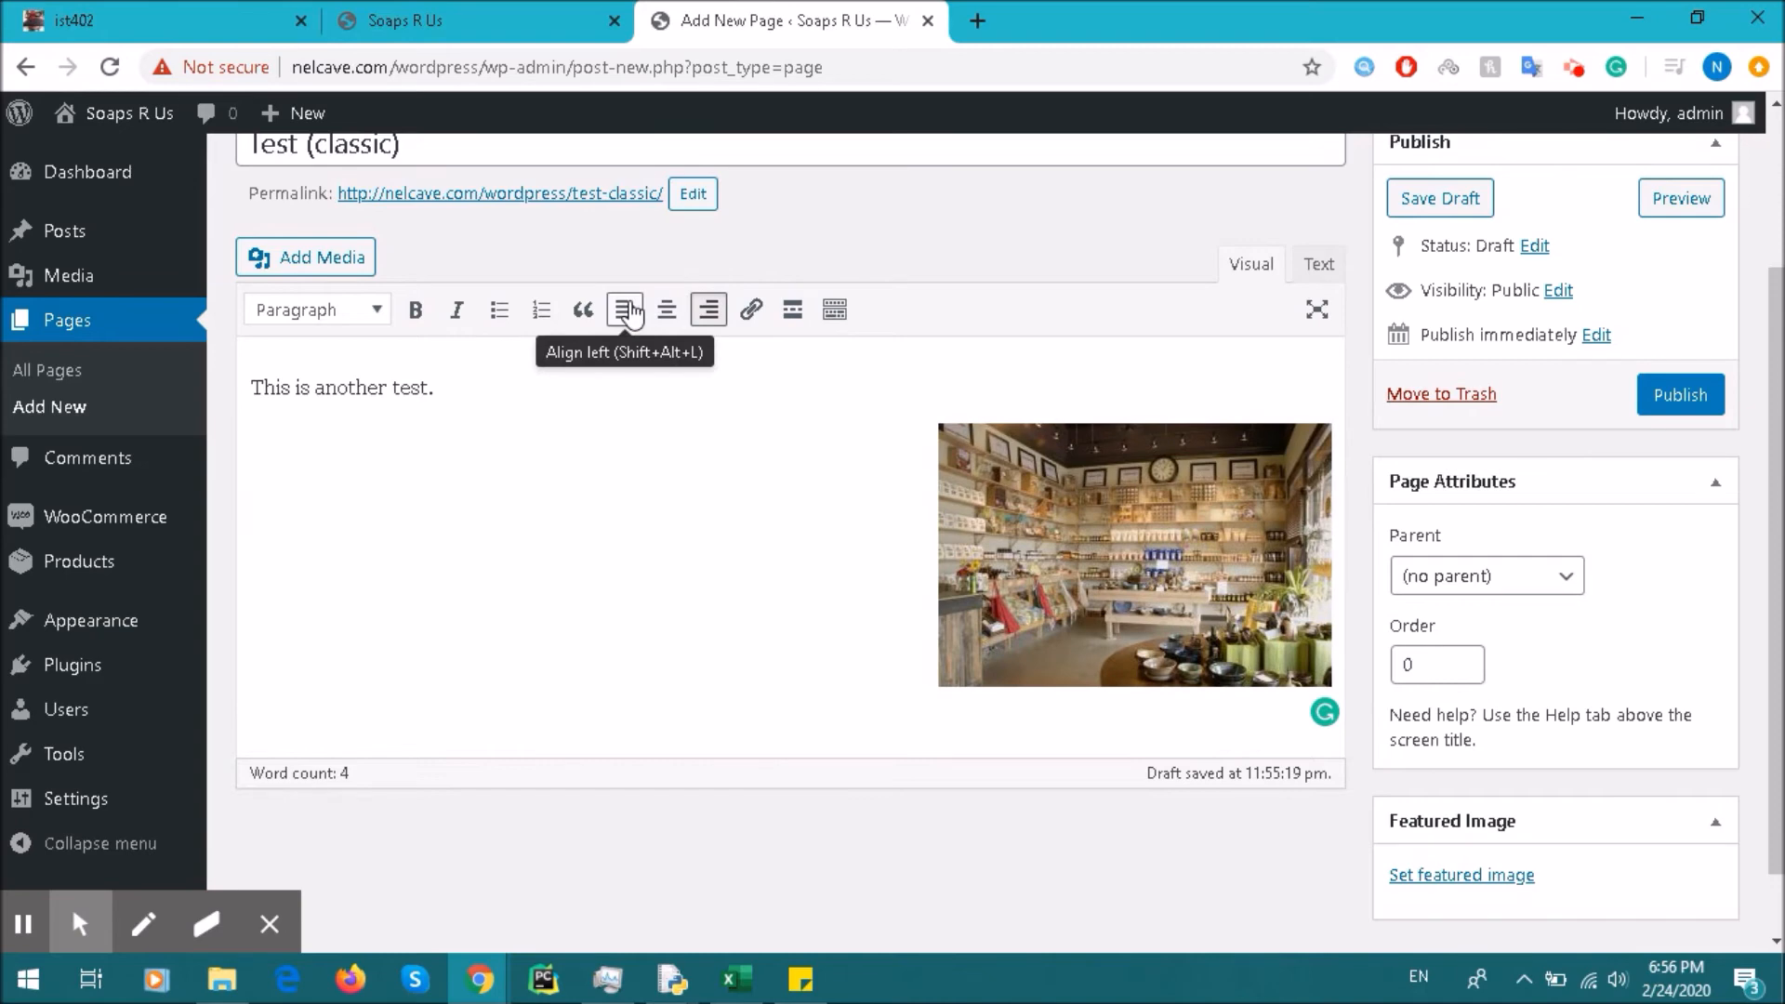
left_click(625, 310)
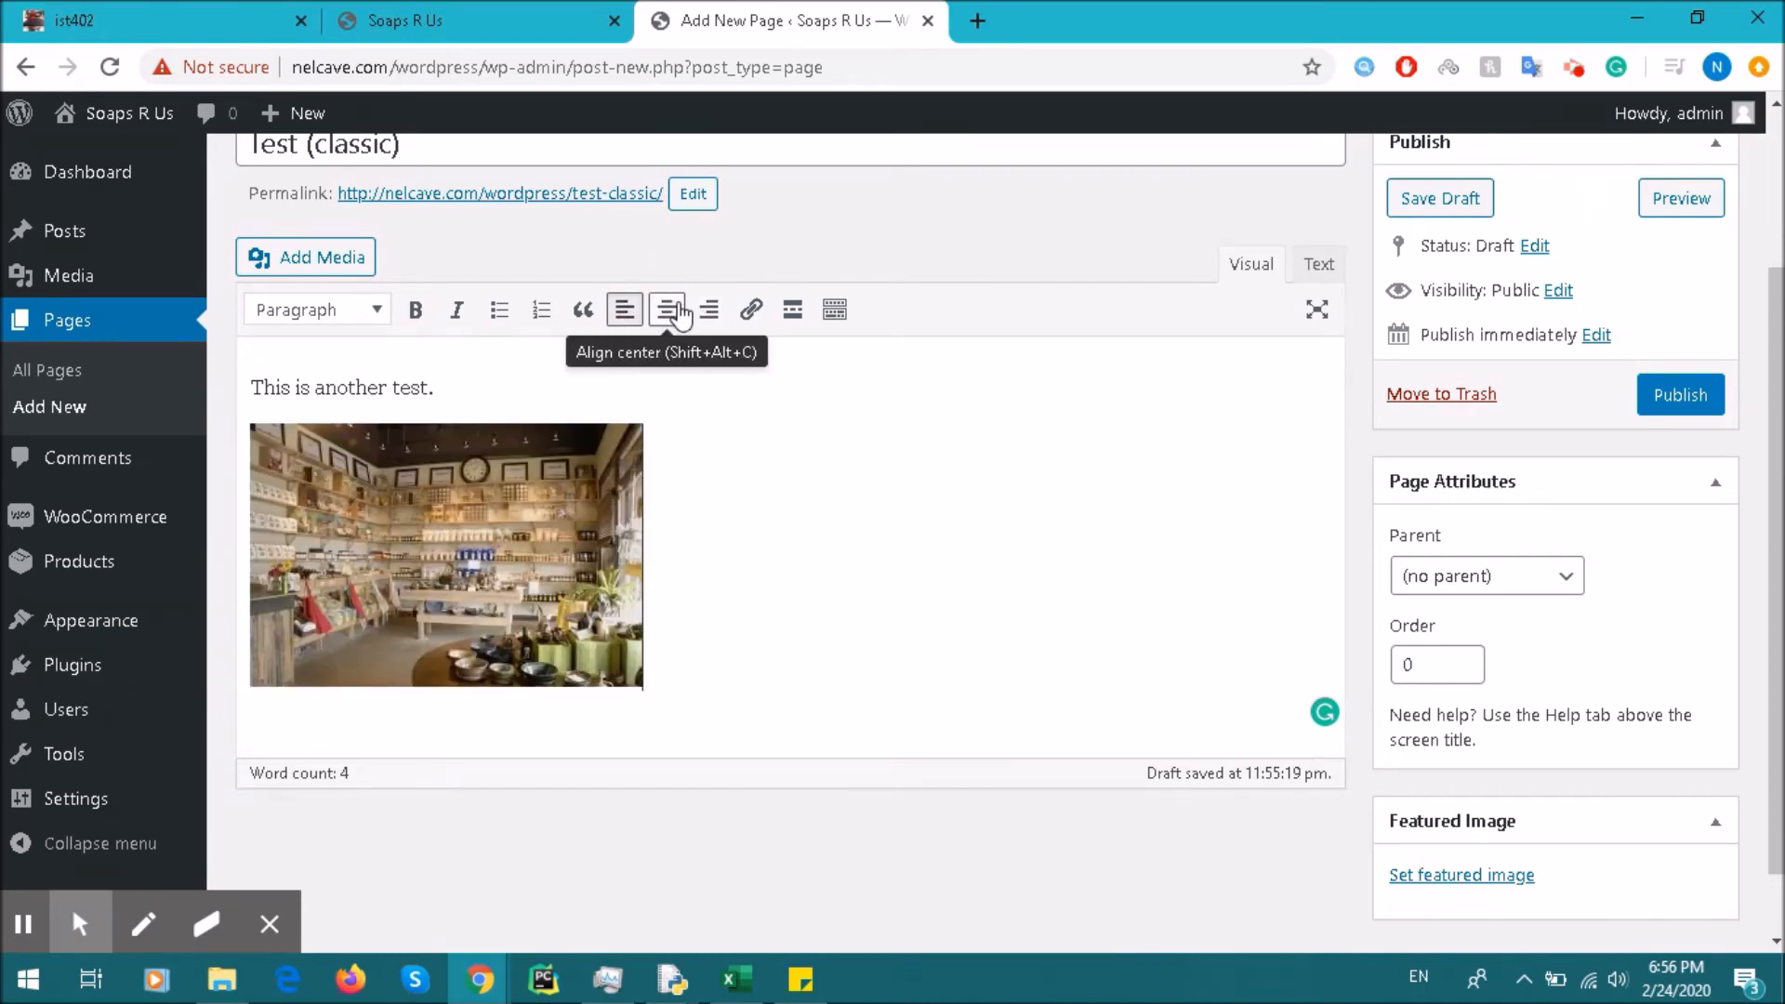
Step: Publish the Test (classic) page
left_click(557, 387)
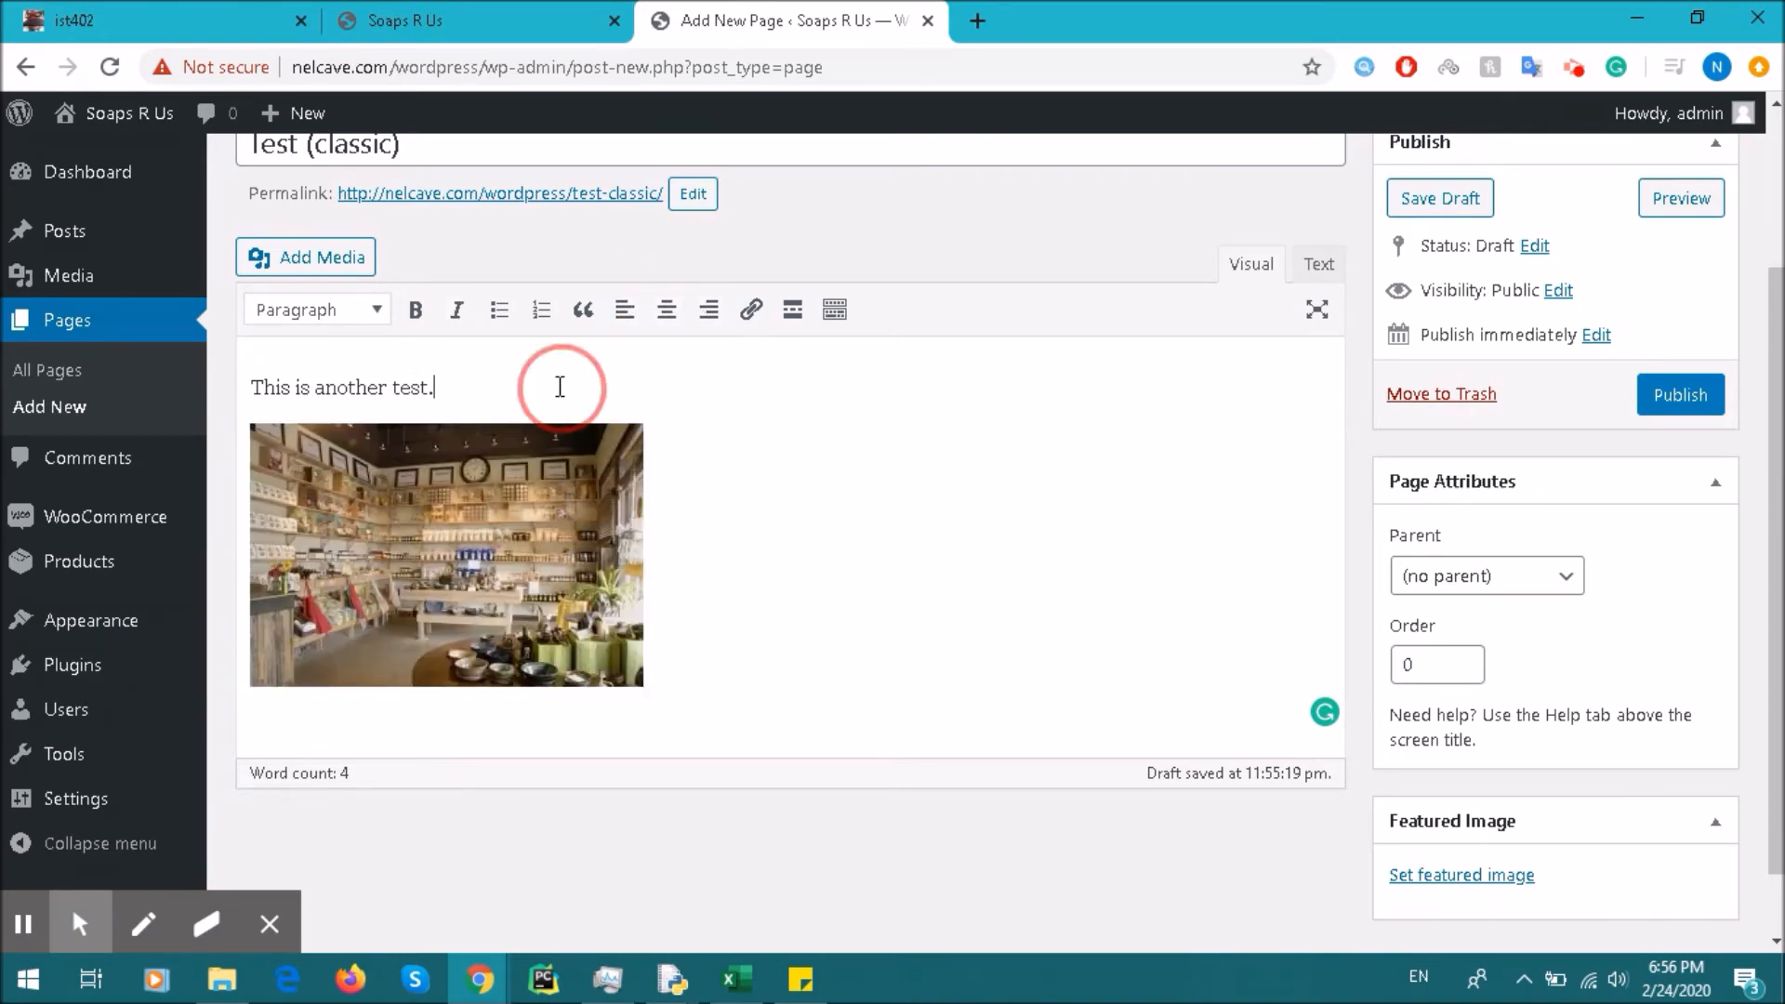
scroll(1028, 469, "up", 3)
left_click(1680, 614)
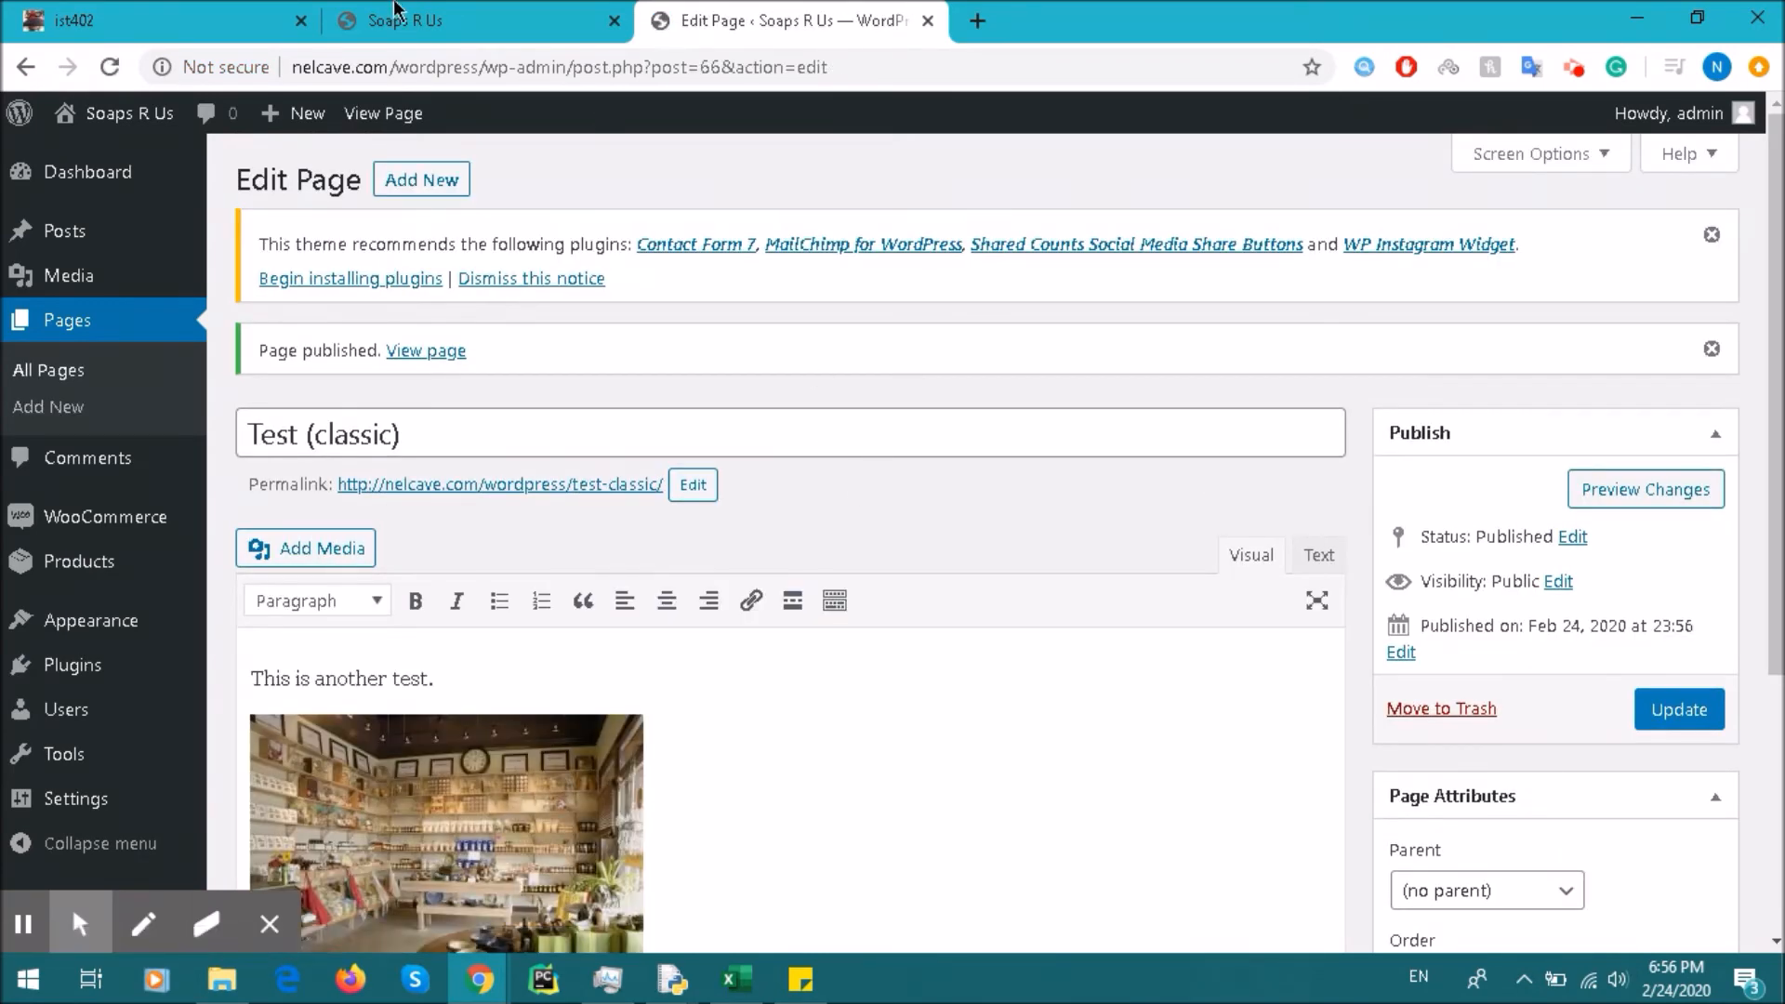
Step: Reload the Soaps R Us home page tab to check the site
left_click(477, 13)
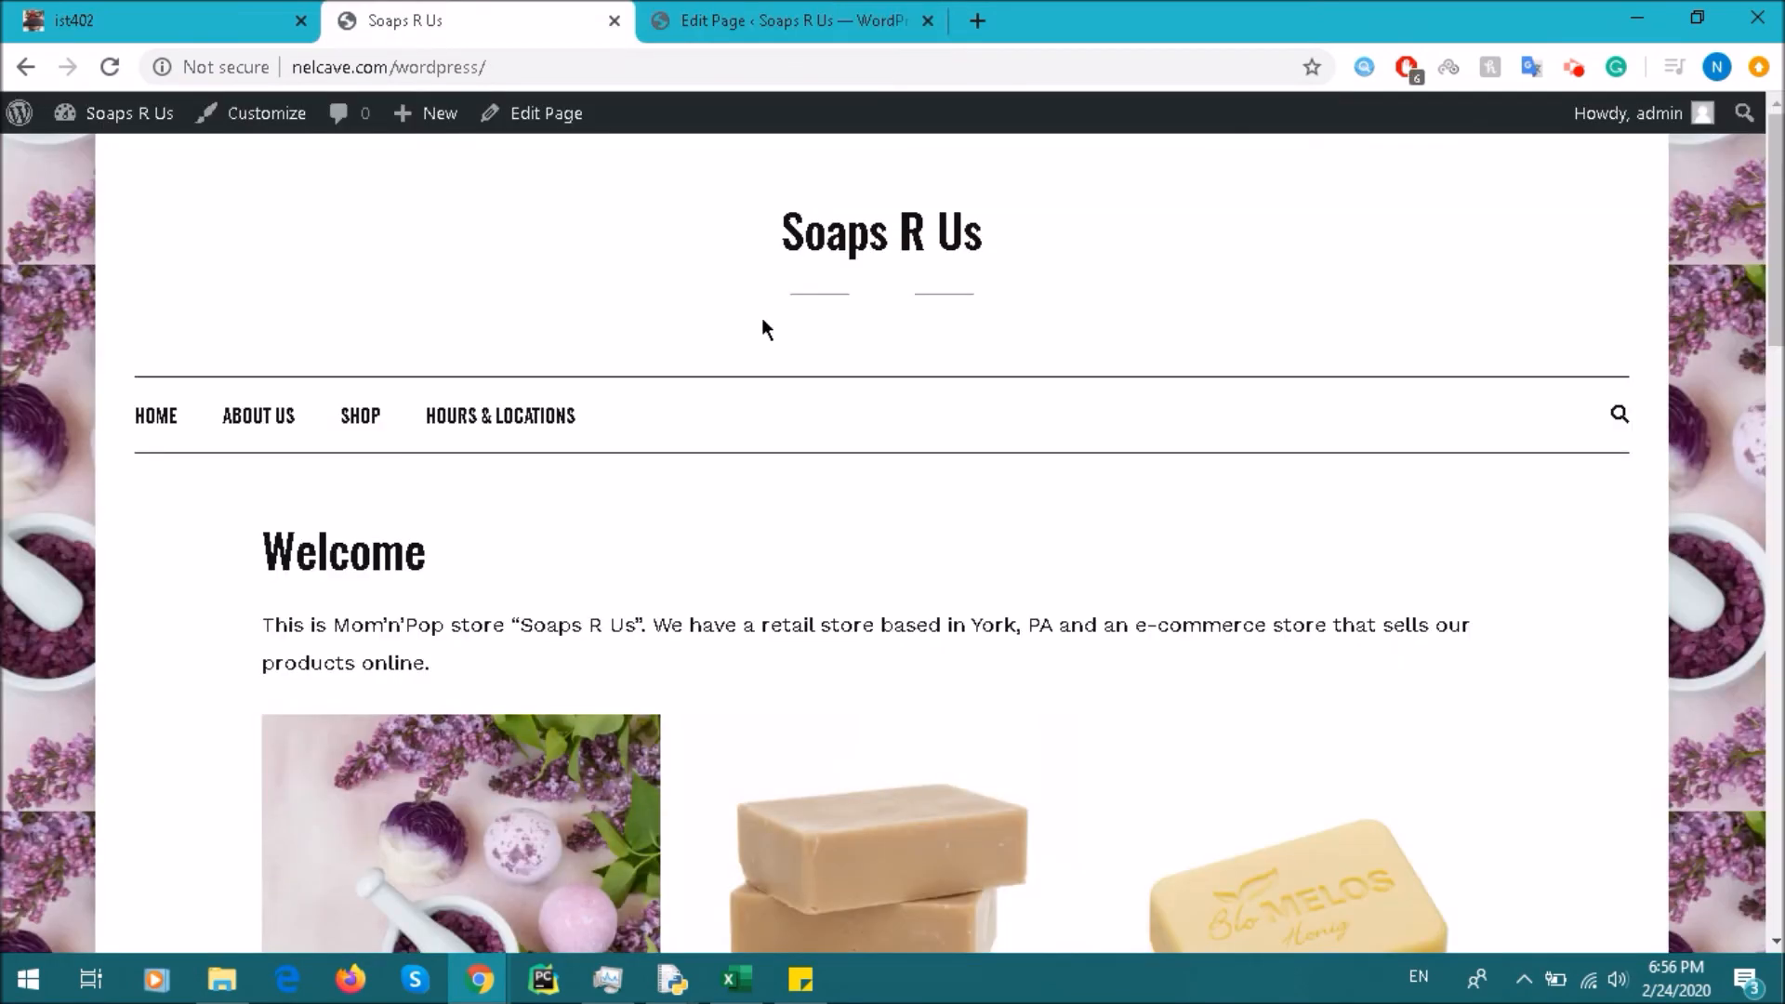
left_click(103, 68)
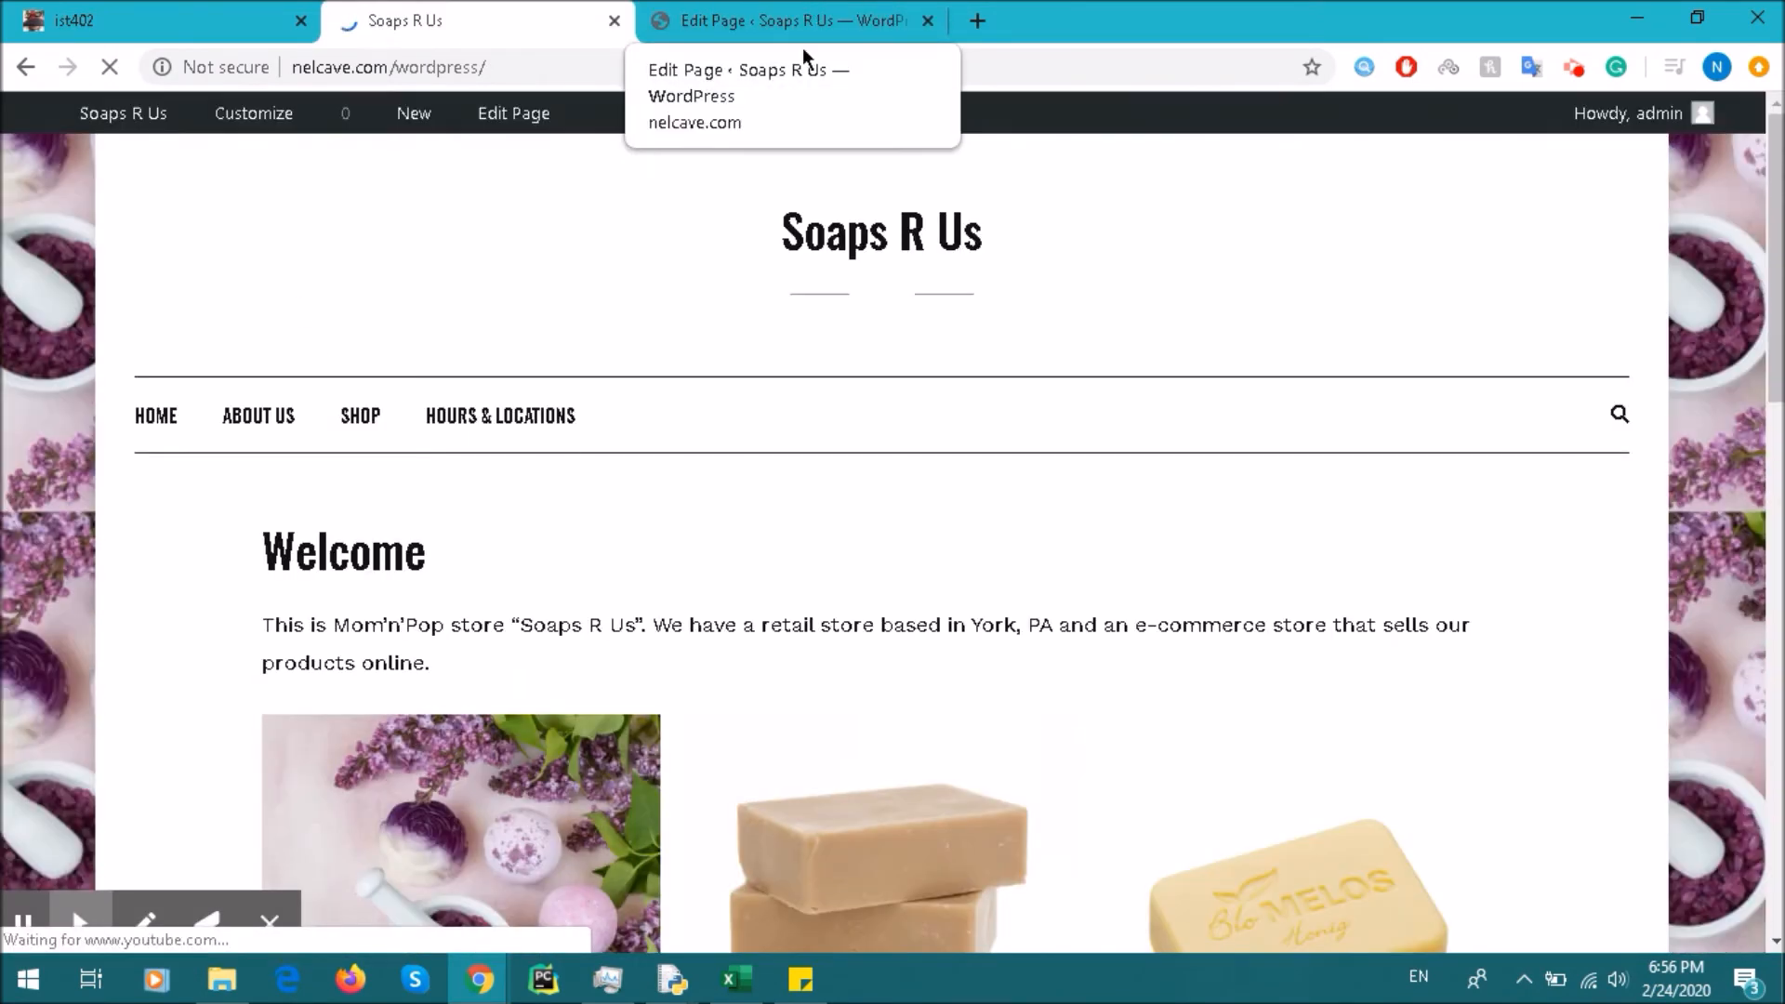
scroll(878, 414, "down", 8)
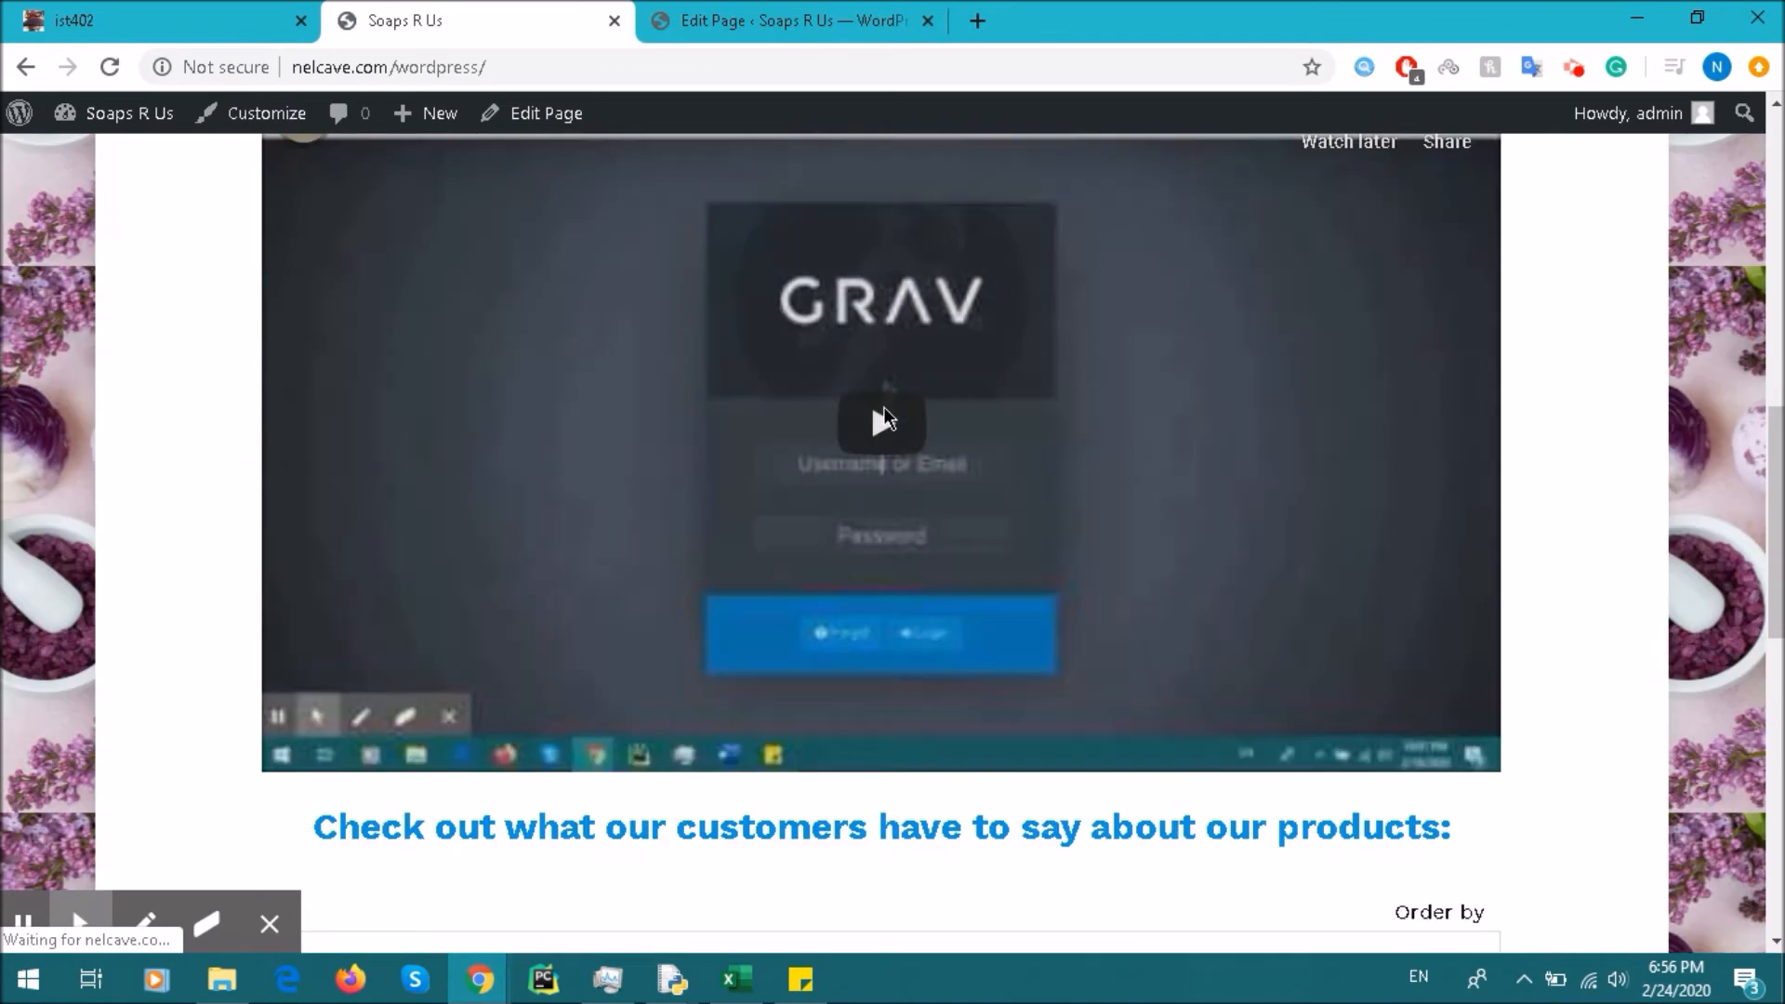
scroll(883, 419, "down", 5)
scroll(892, 465, "up", 10)
Step: Update the Test (classic) page with its latest changes
left_click(795, 18)
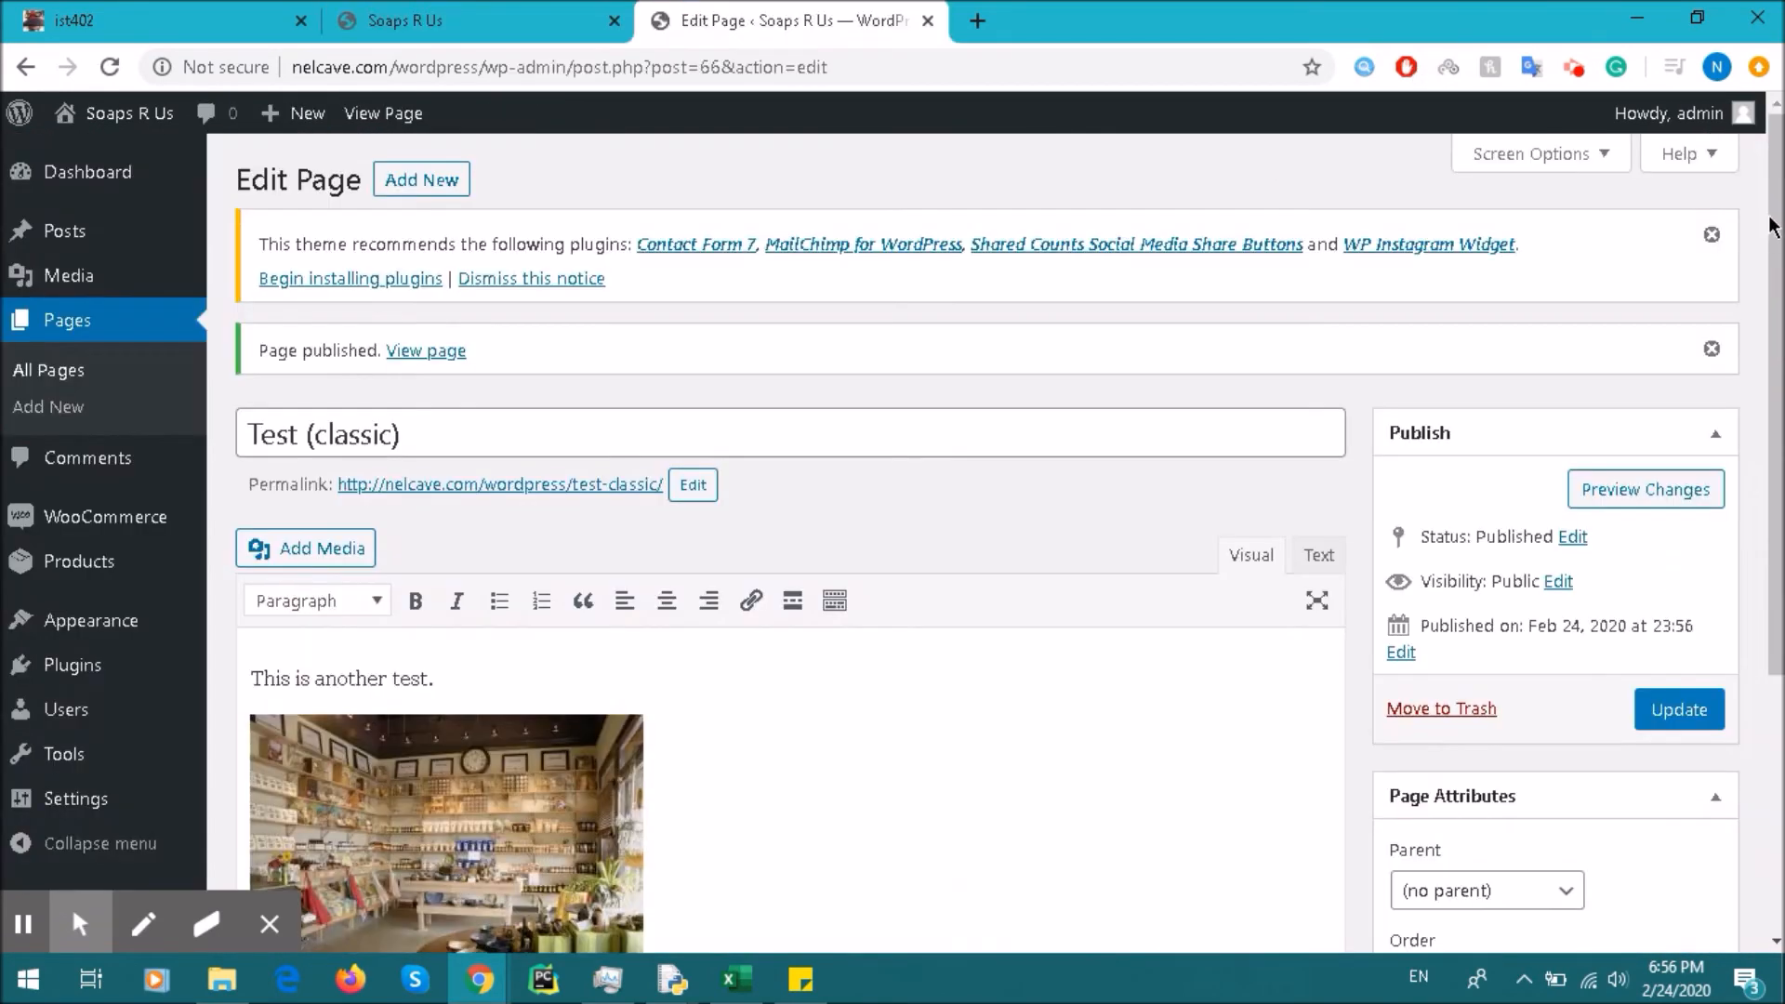
scroll(1657, 526, "down", 5)
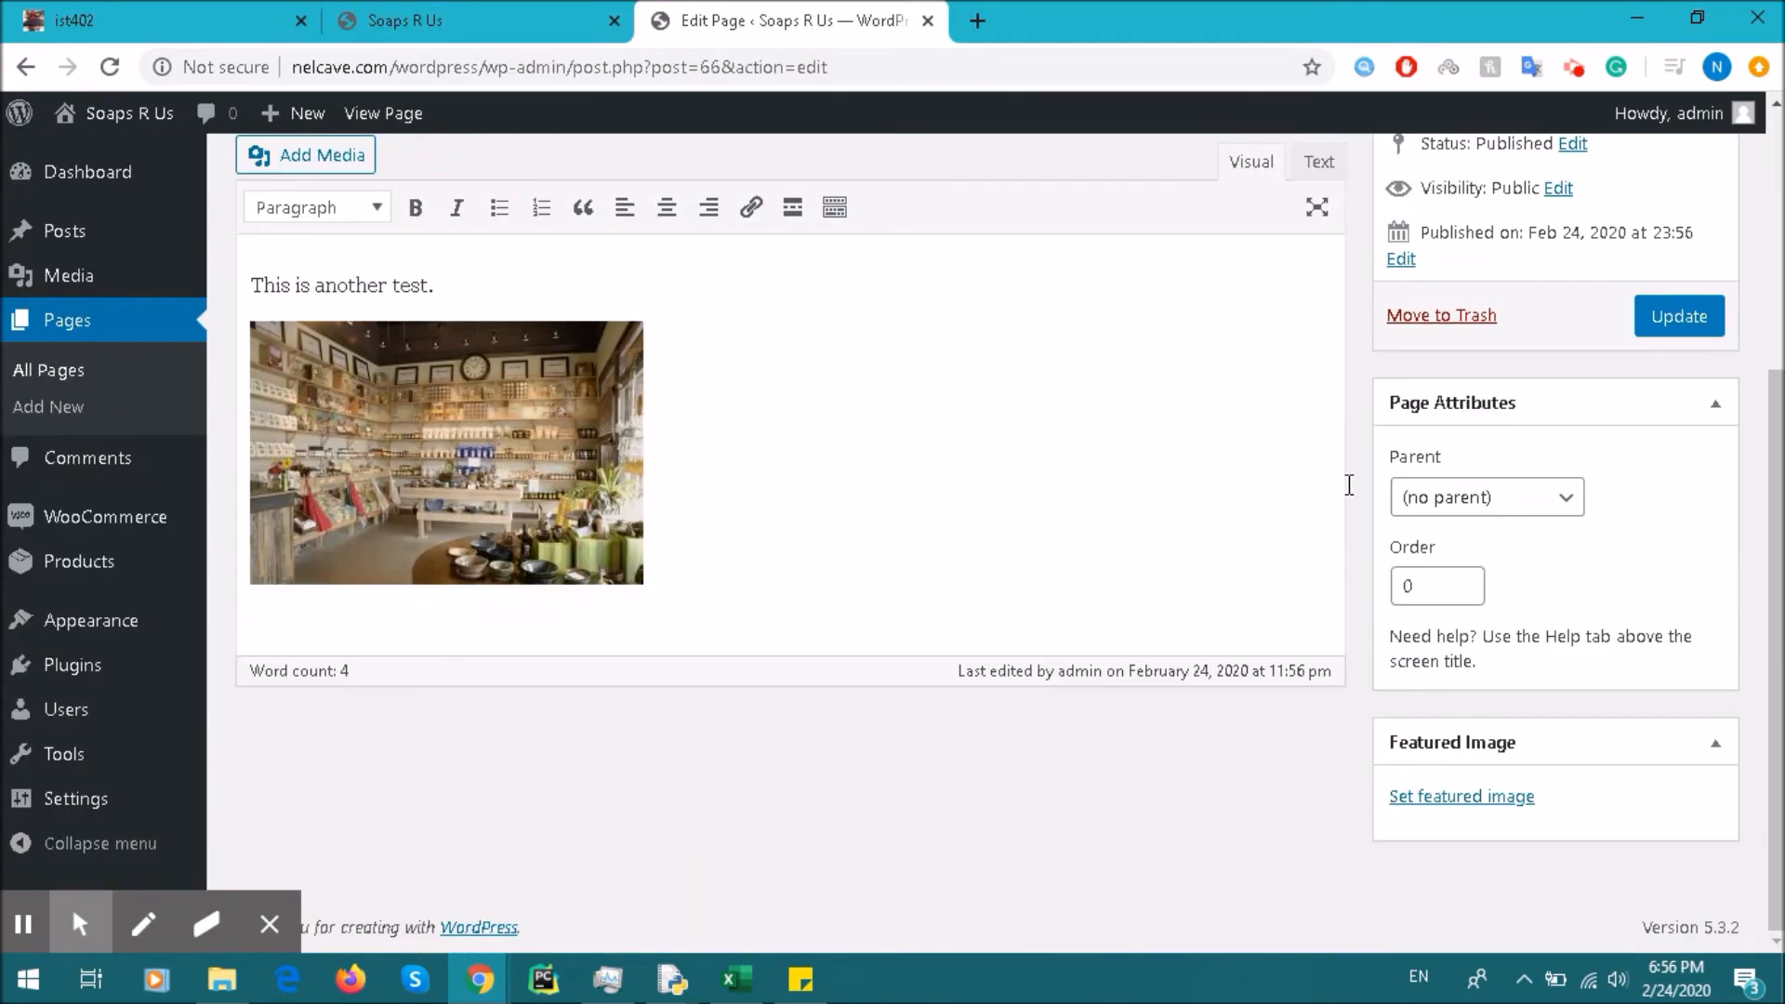
scroll(1347, 486, "up", 5)
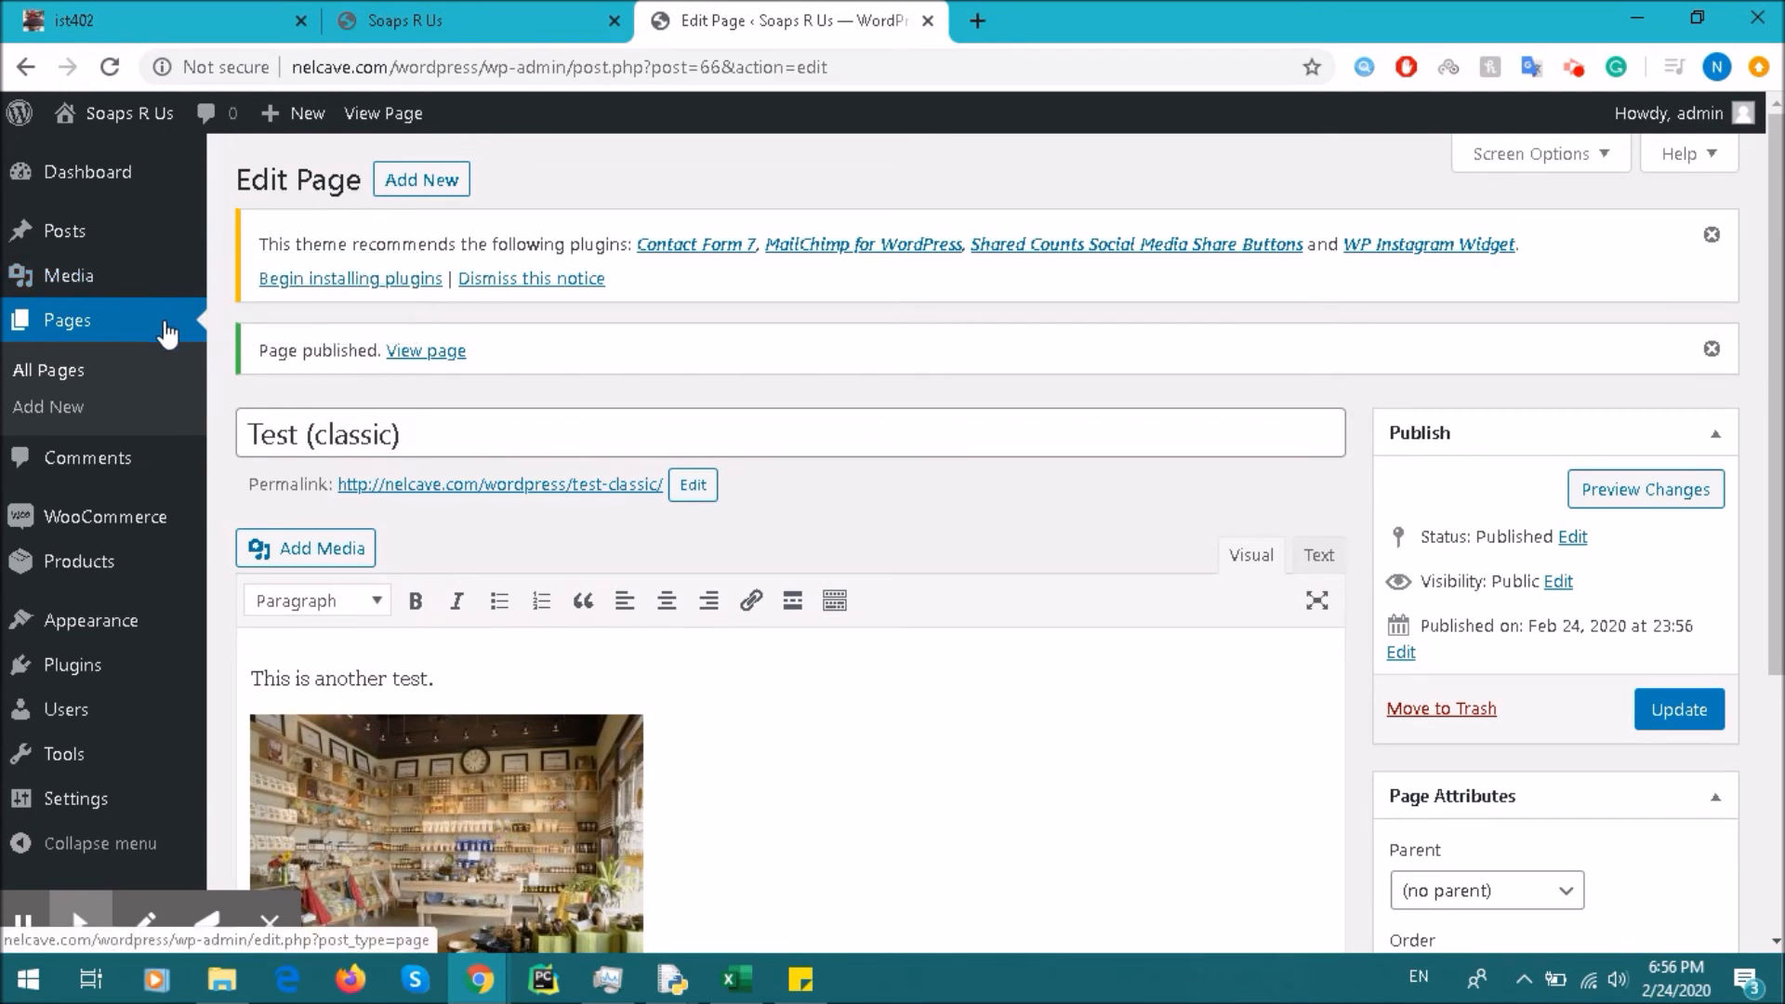
left_click(1692, 715)
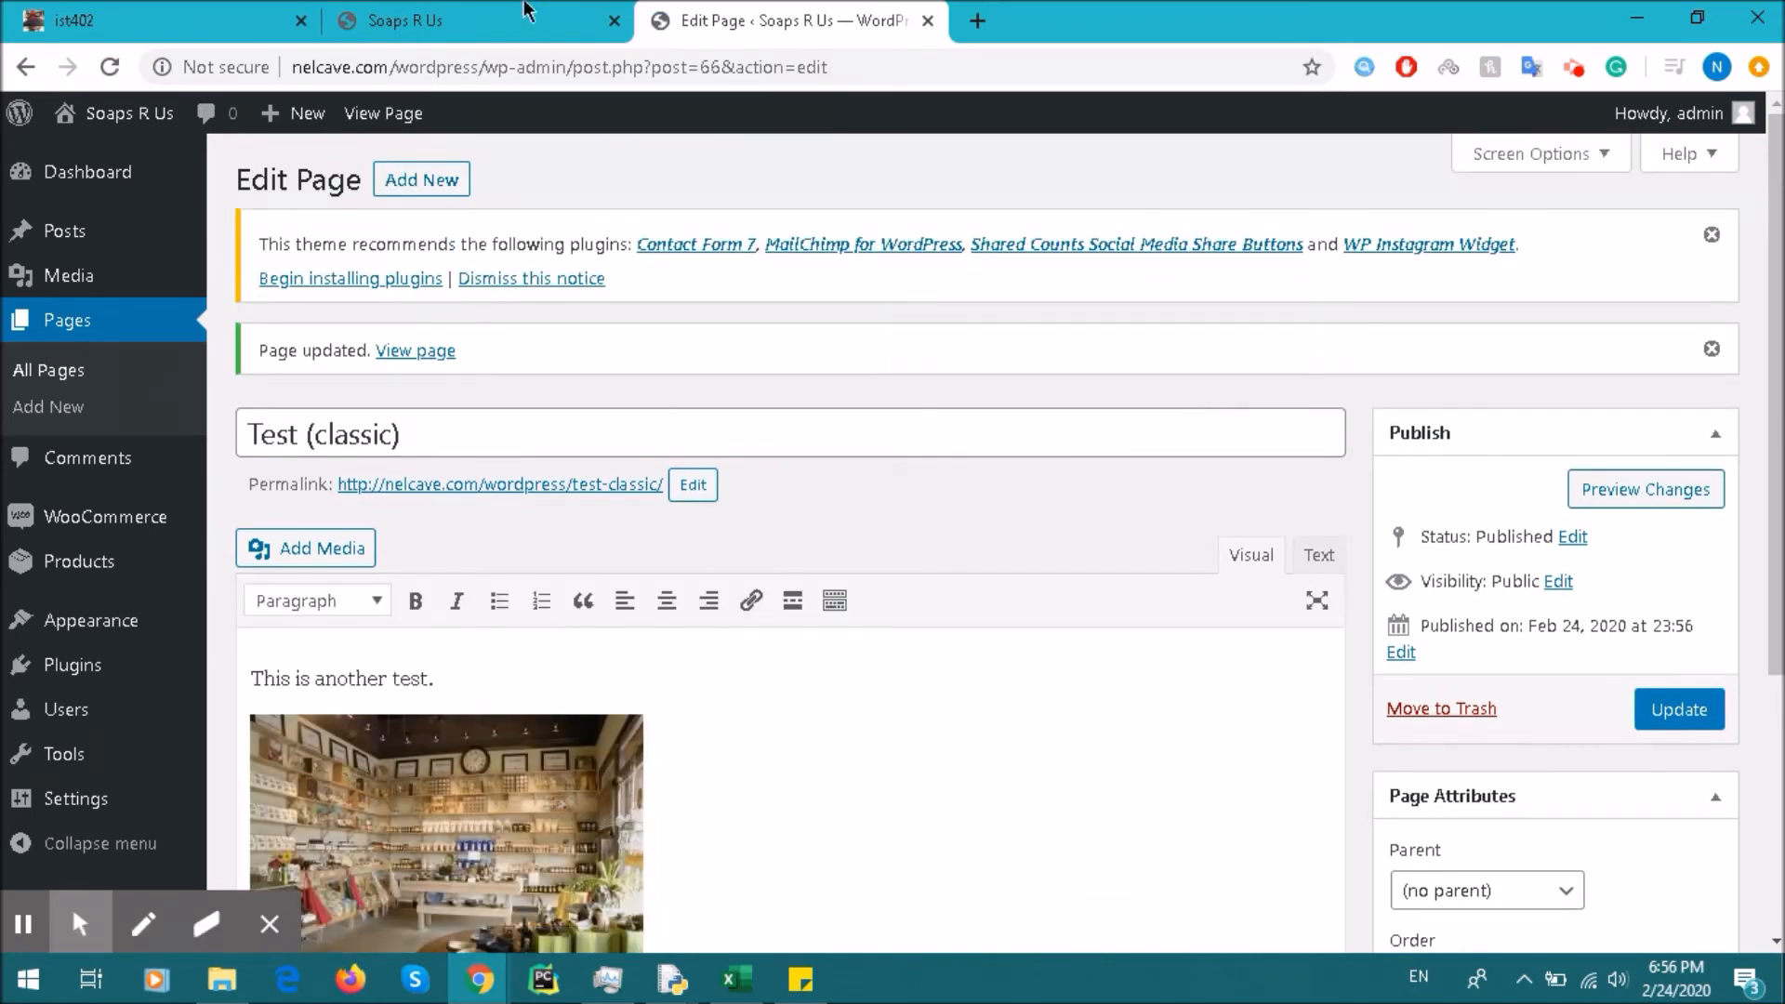
Step: Reload the home page again, then return to the Test (classic) editor
left_click(483, 21)
left_click(110, 66)
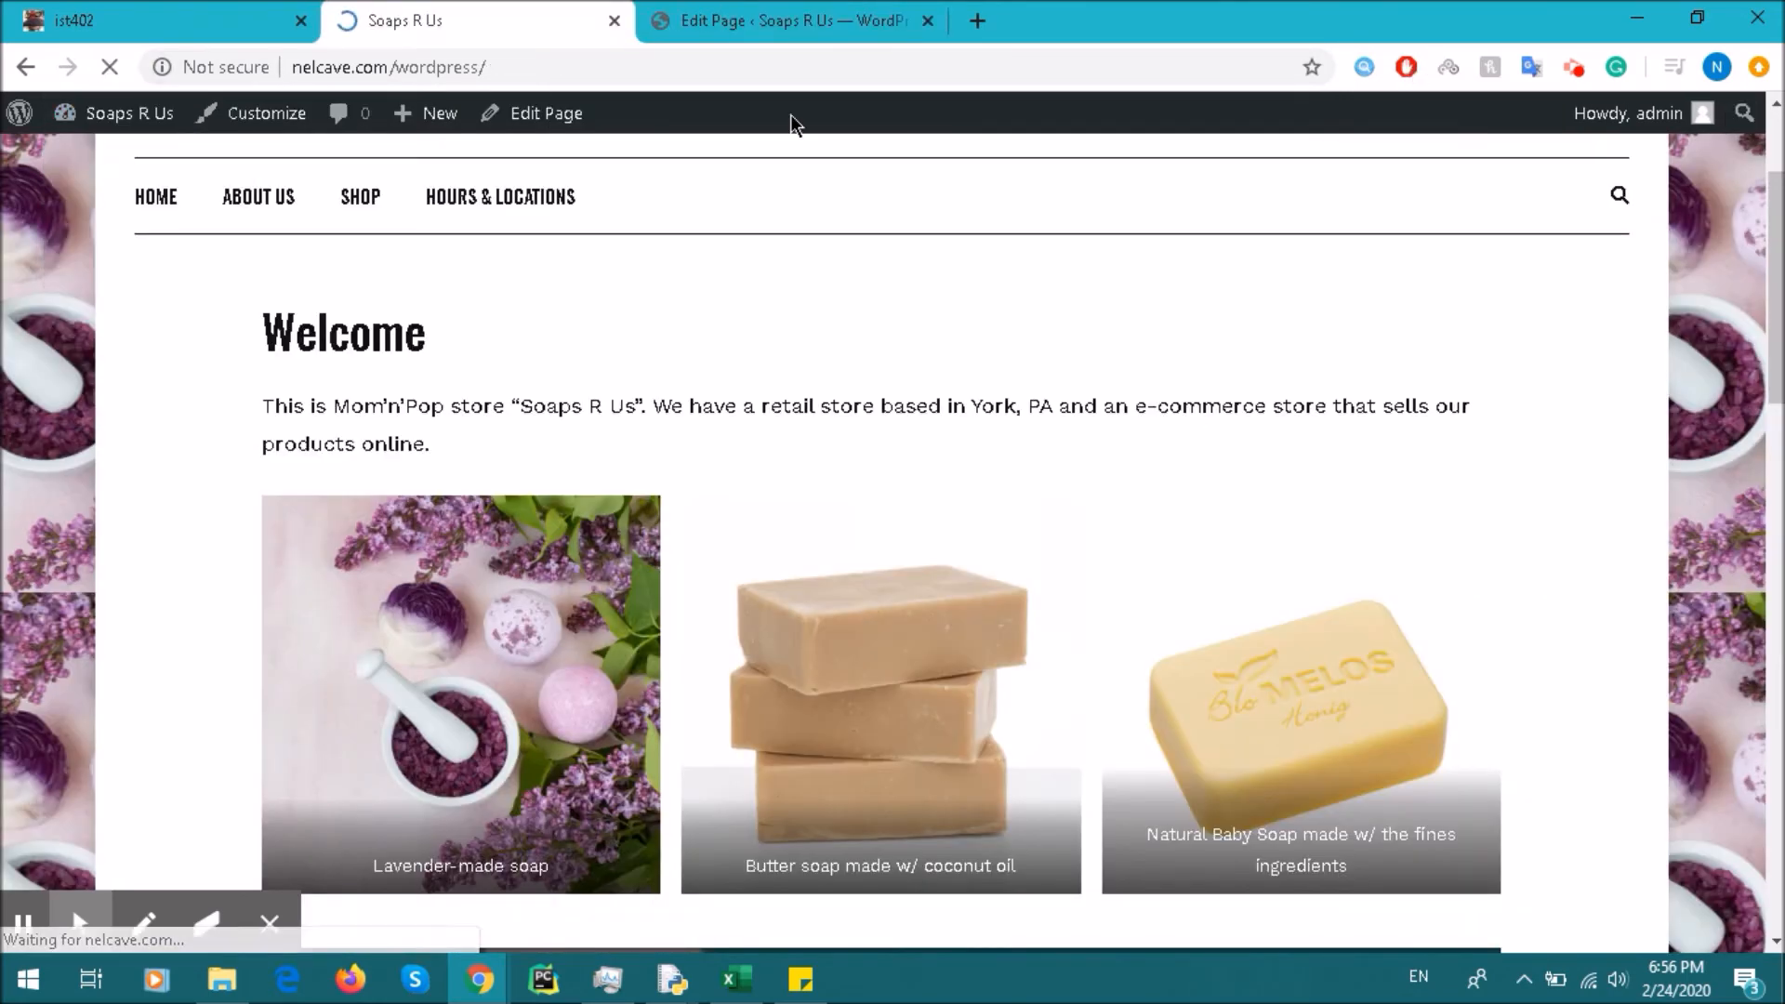
left_click(811, 9)
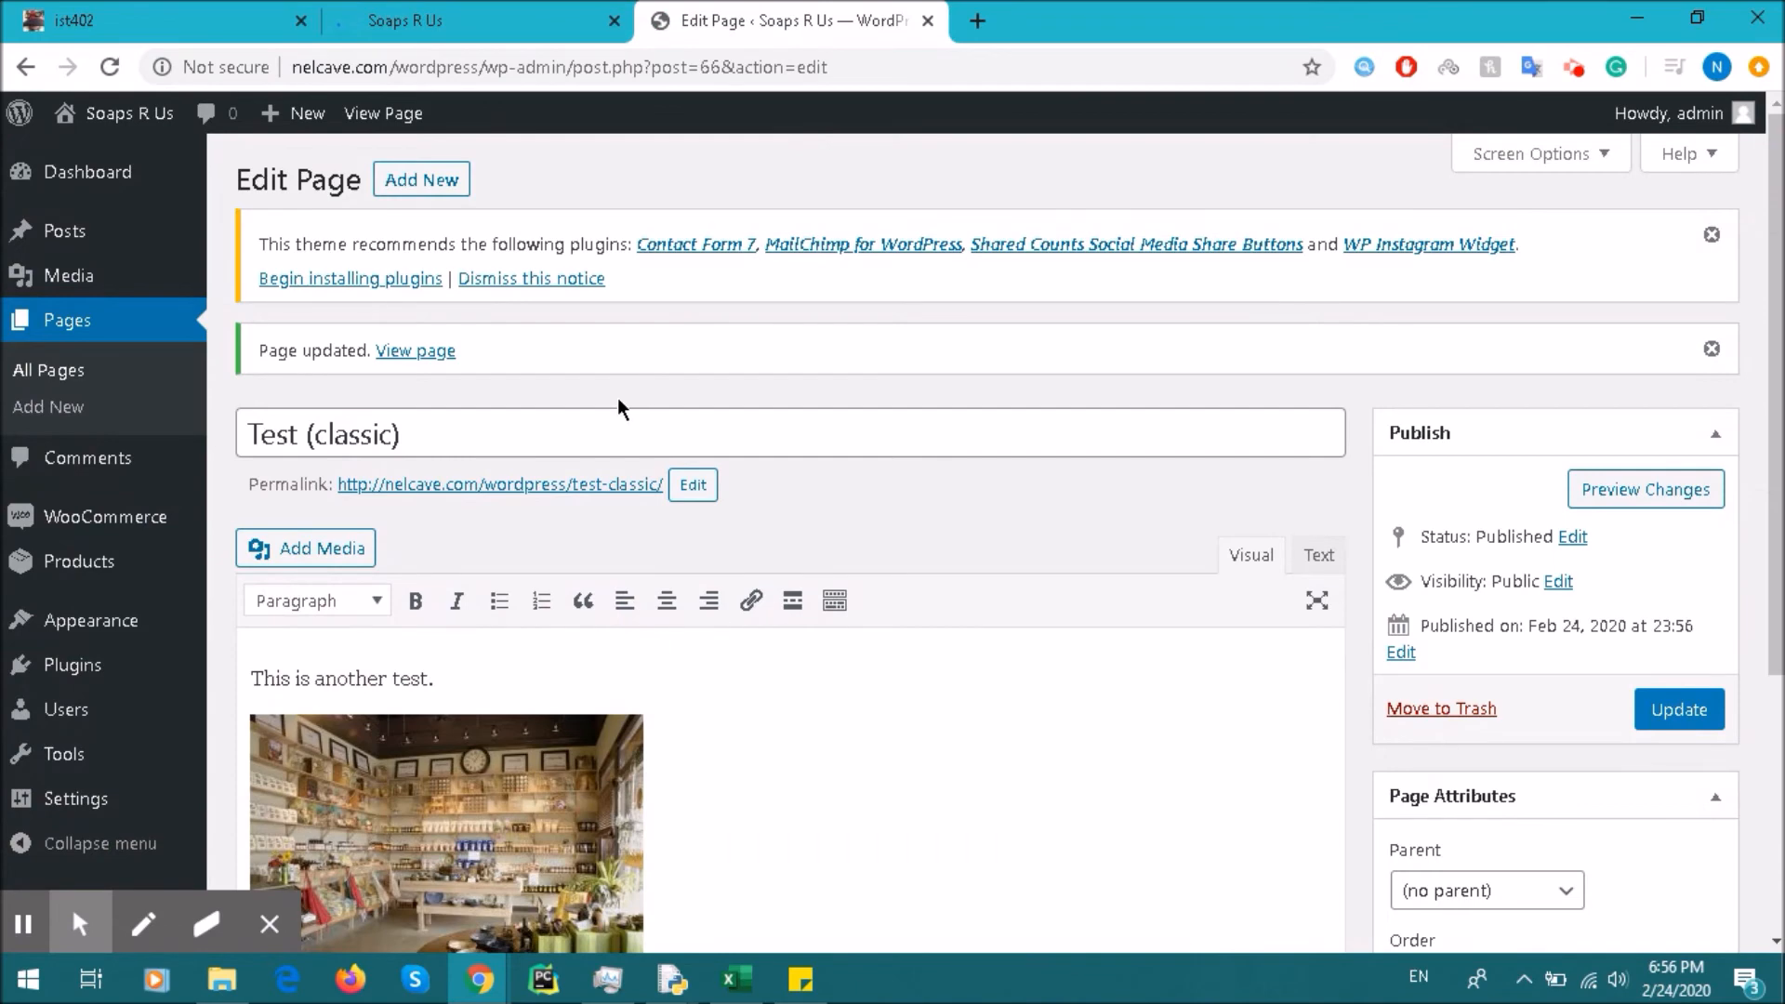
scroll(623, 317, "down", 4)
scroll(790, 781, "up", 4)
Step: Preview the updated Test (classic) page with its sentence and shop photo, comparing it with the editor
left_click(1580, 491)
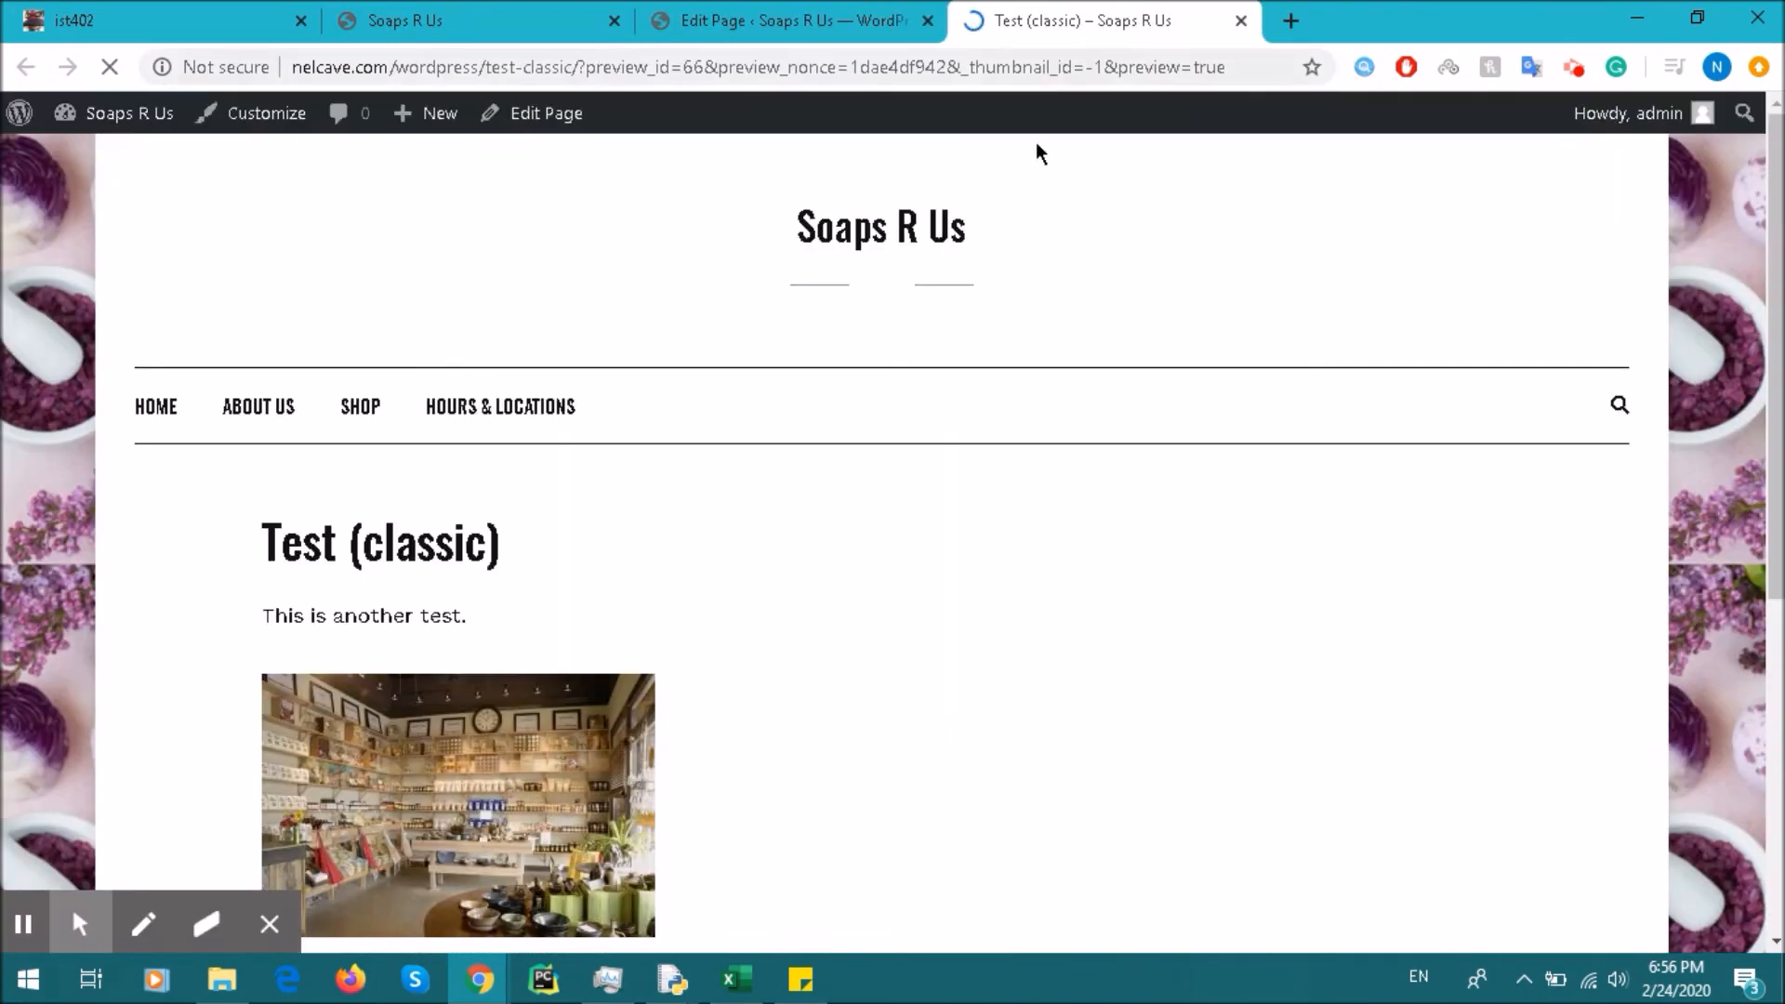
scroll(958, 353, "down", 5)
scroll(848, 484, "up", 5)
scroll(690, 372, "down", 2)
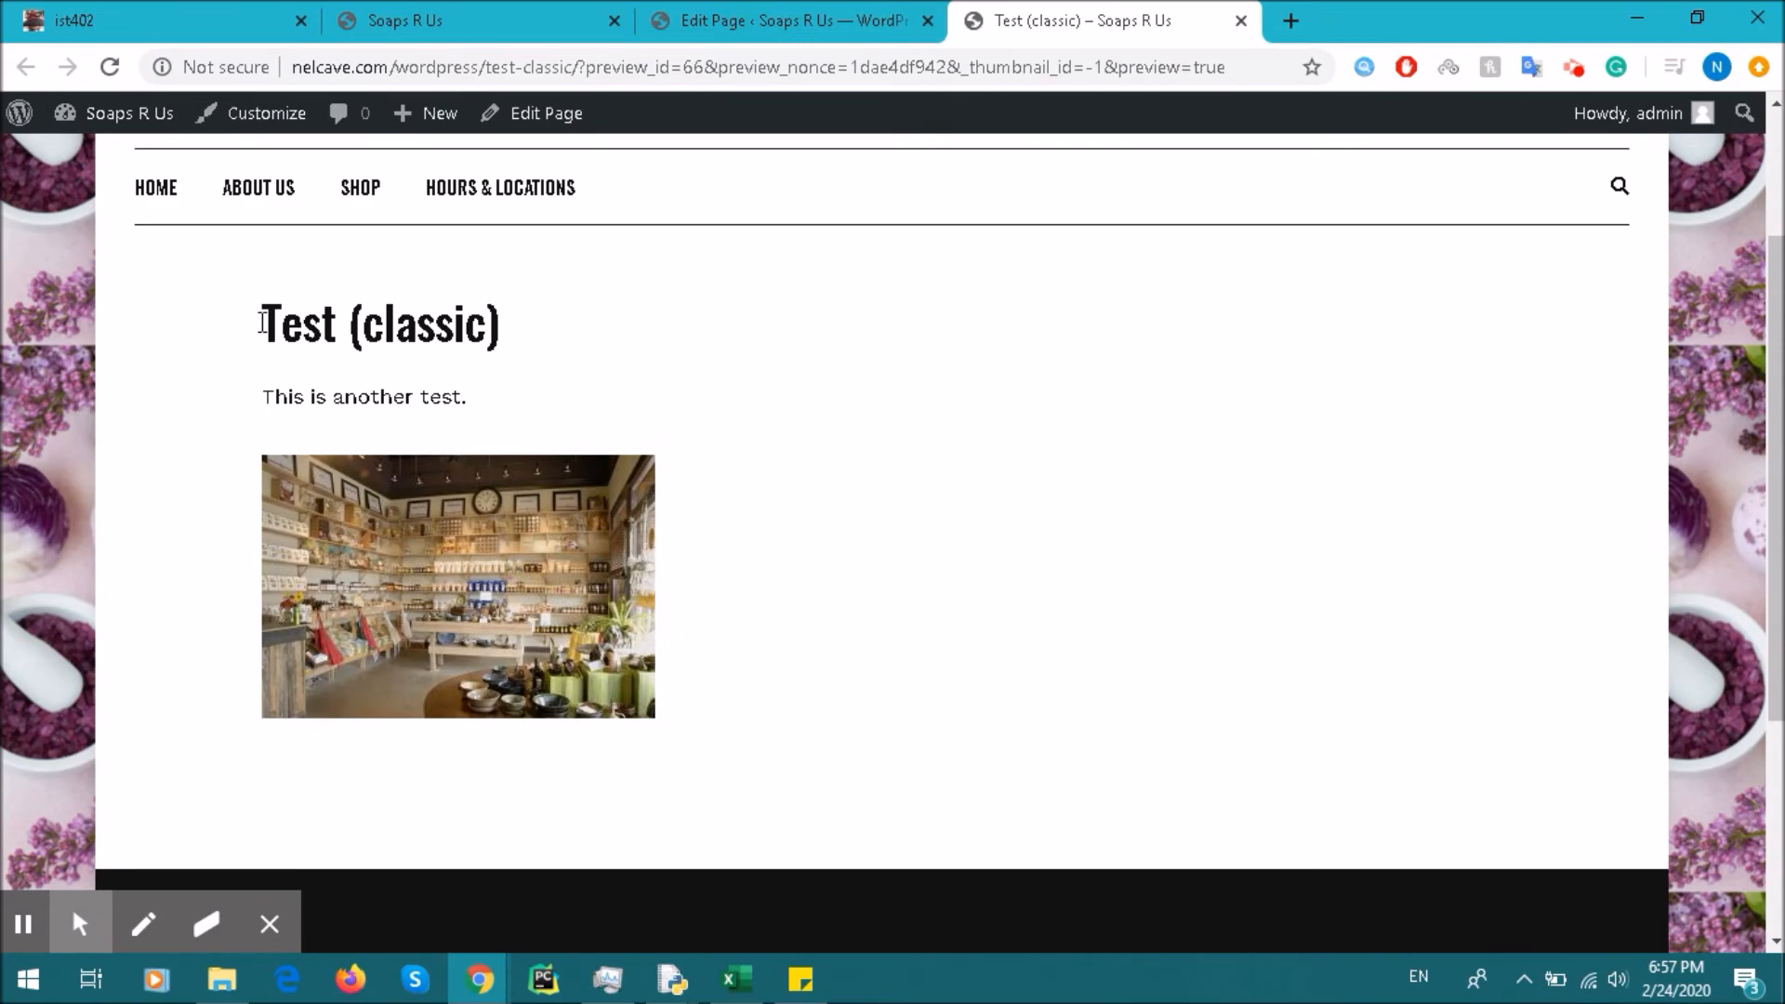
left_click(725, 18)
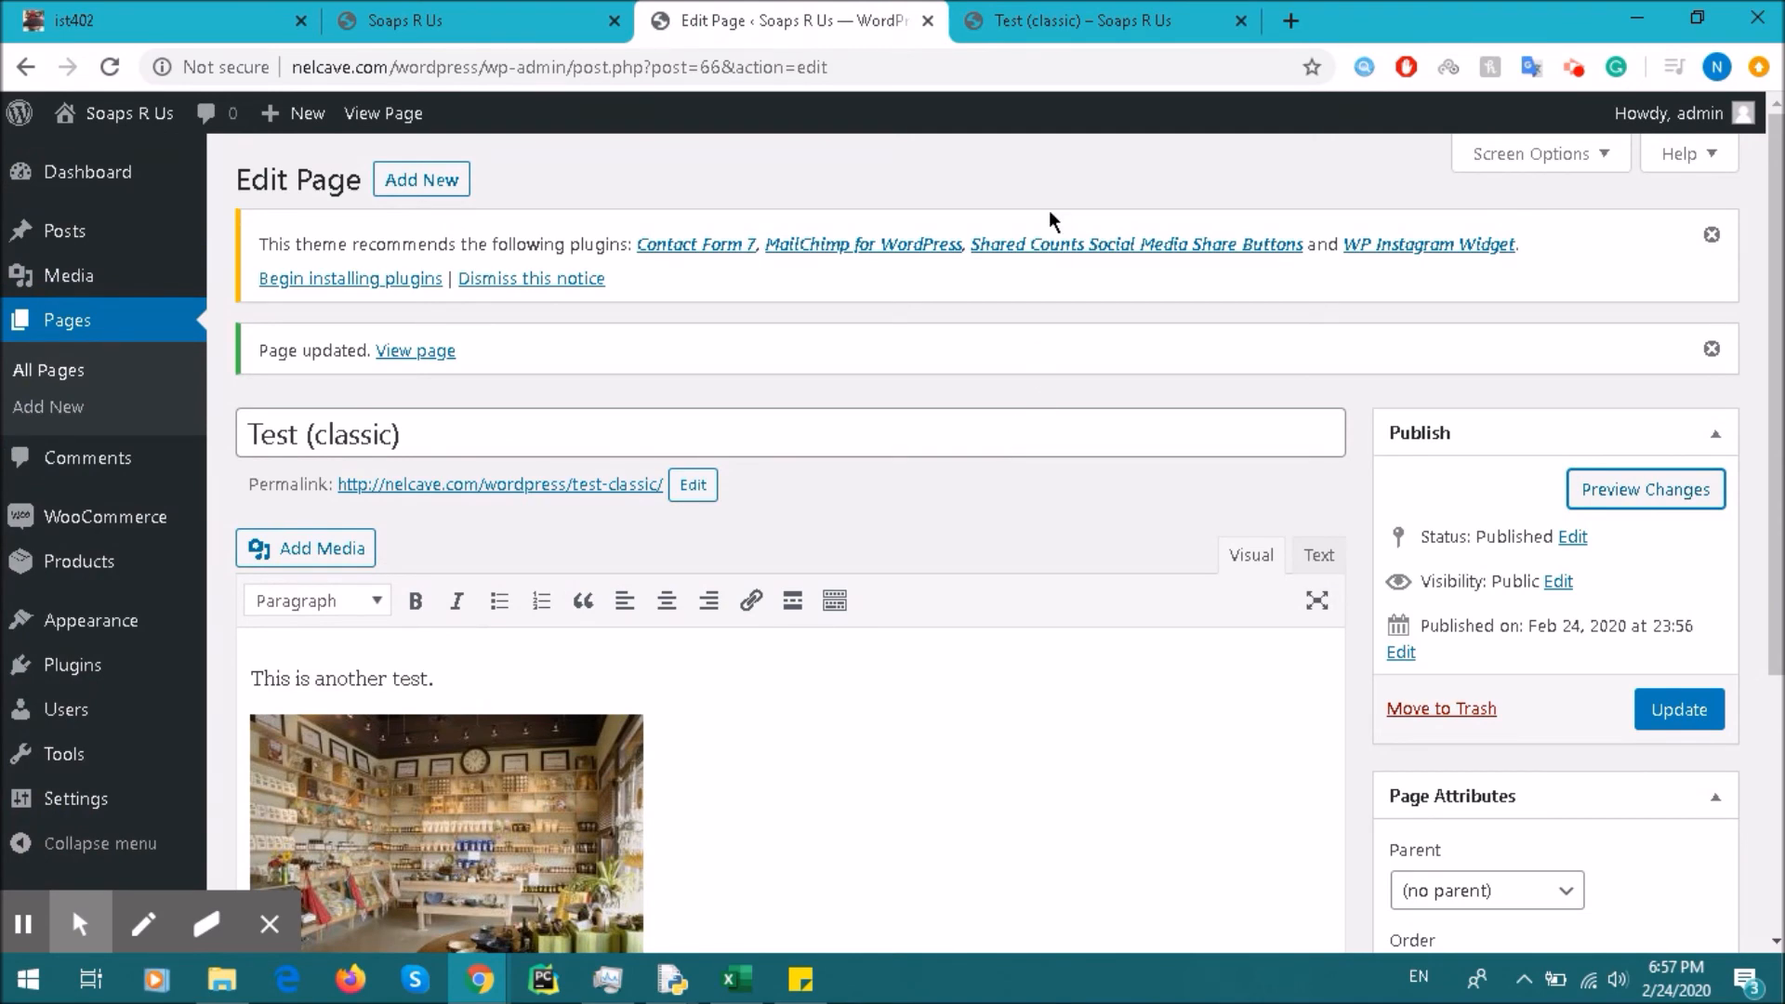
left_click(1045, 9)
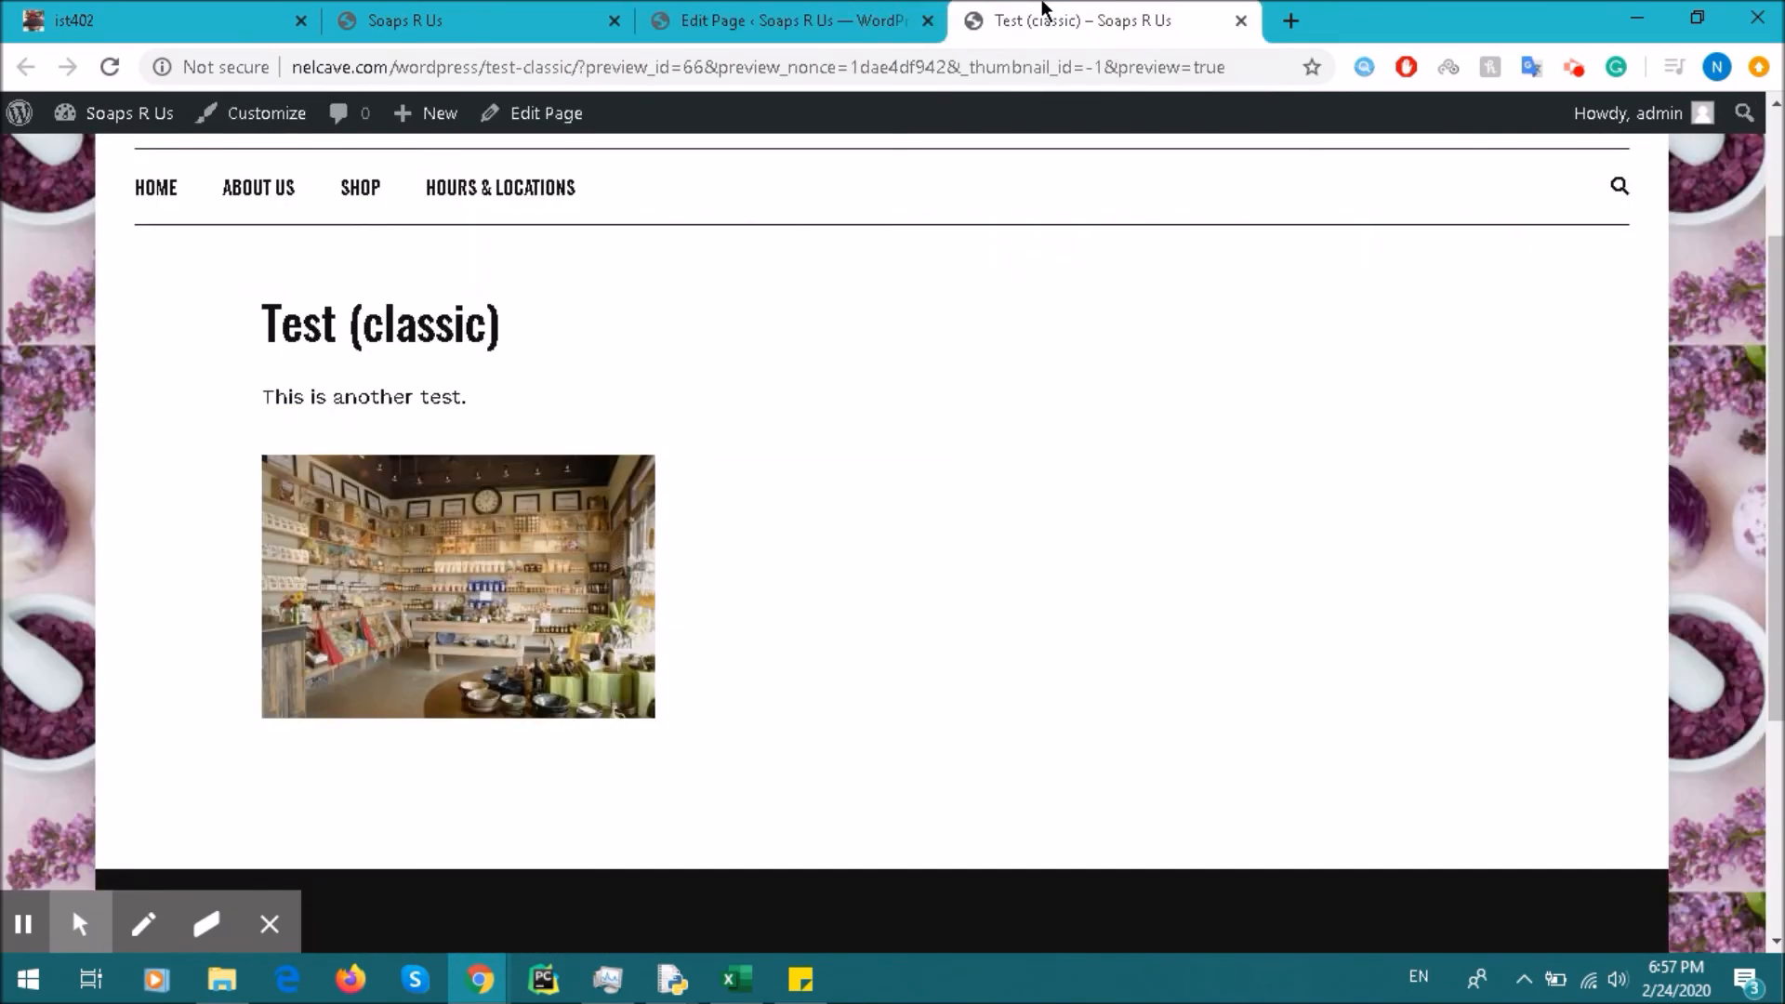
scroll(995, 394, "up", 3)
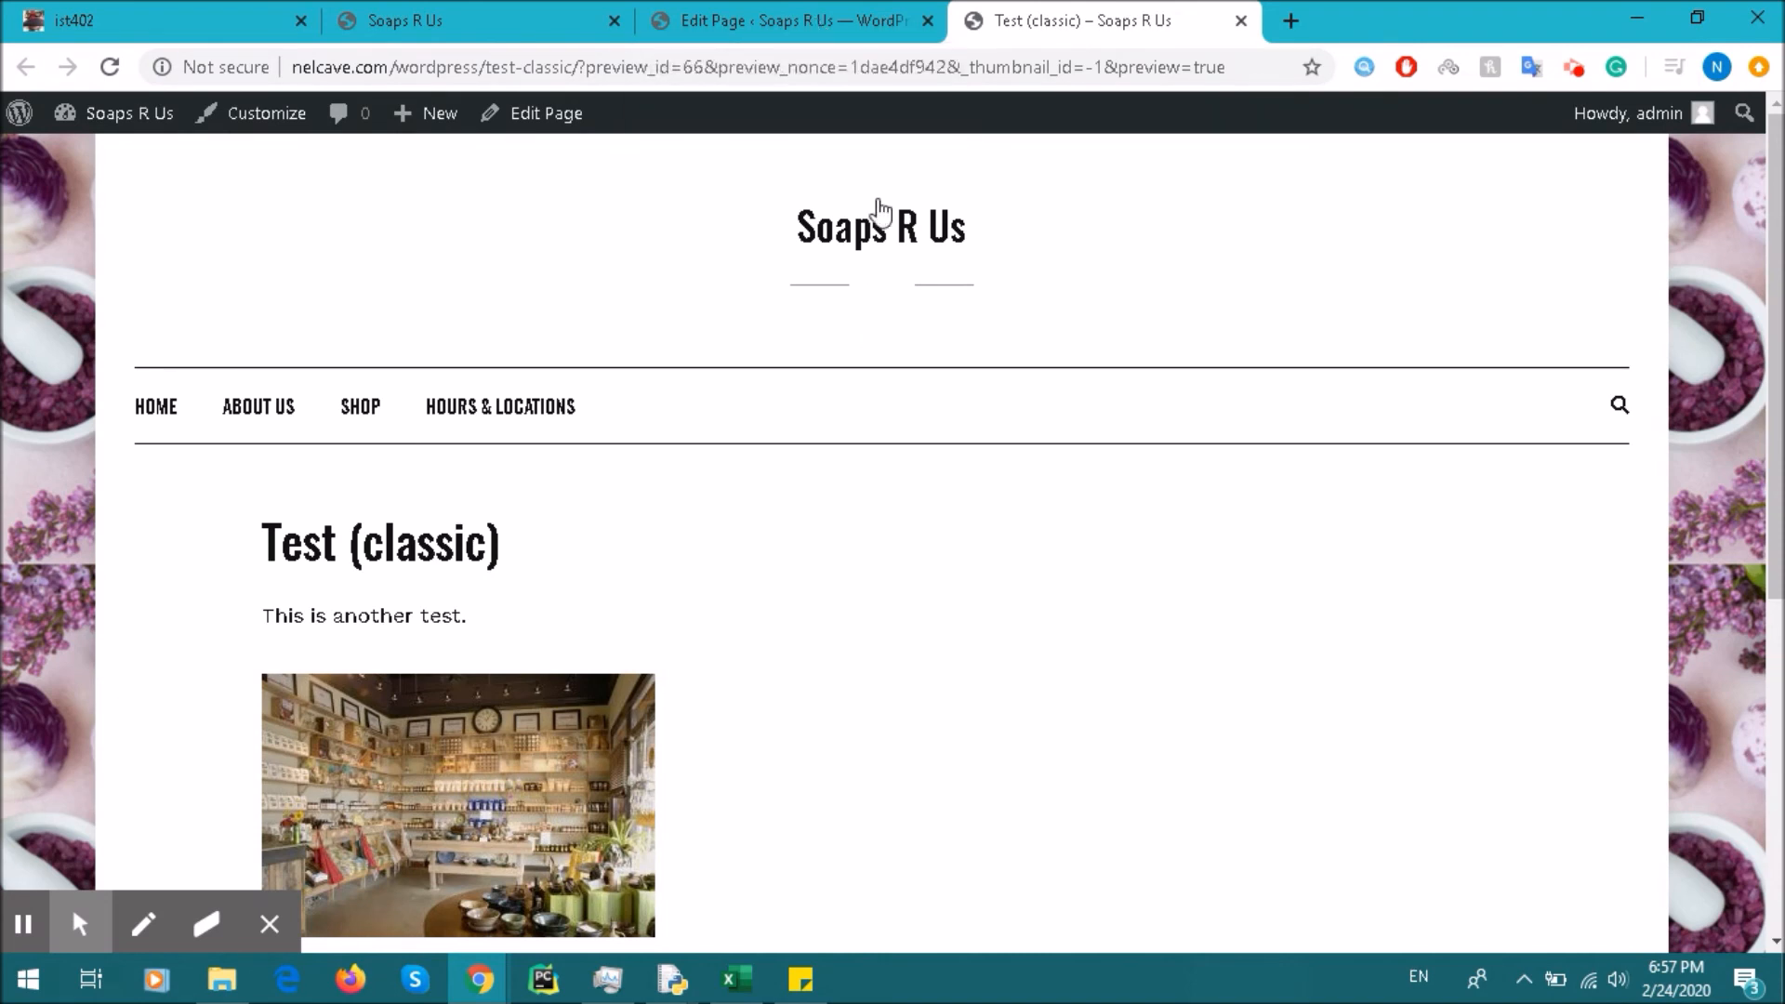
left_click(822, 13)
Step: Place the cursor in the editor body just below the left-aligned shop photo
scroll(1168, 614, "down", 5)
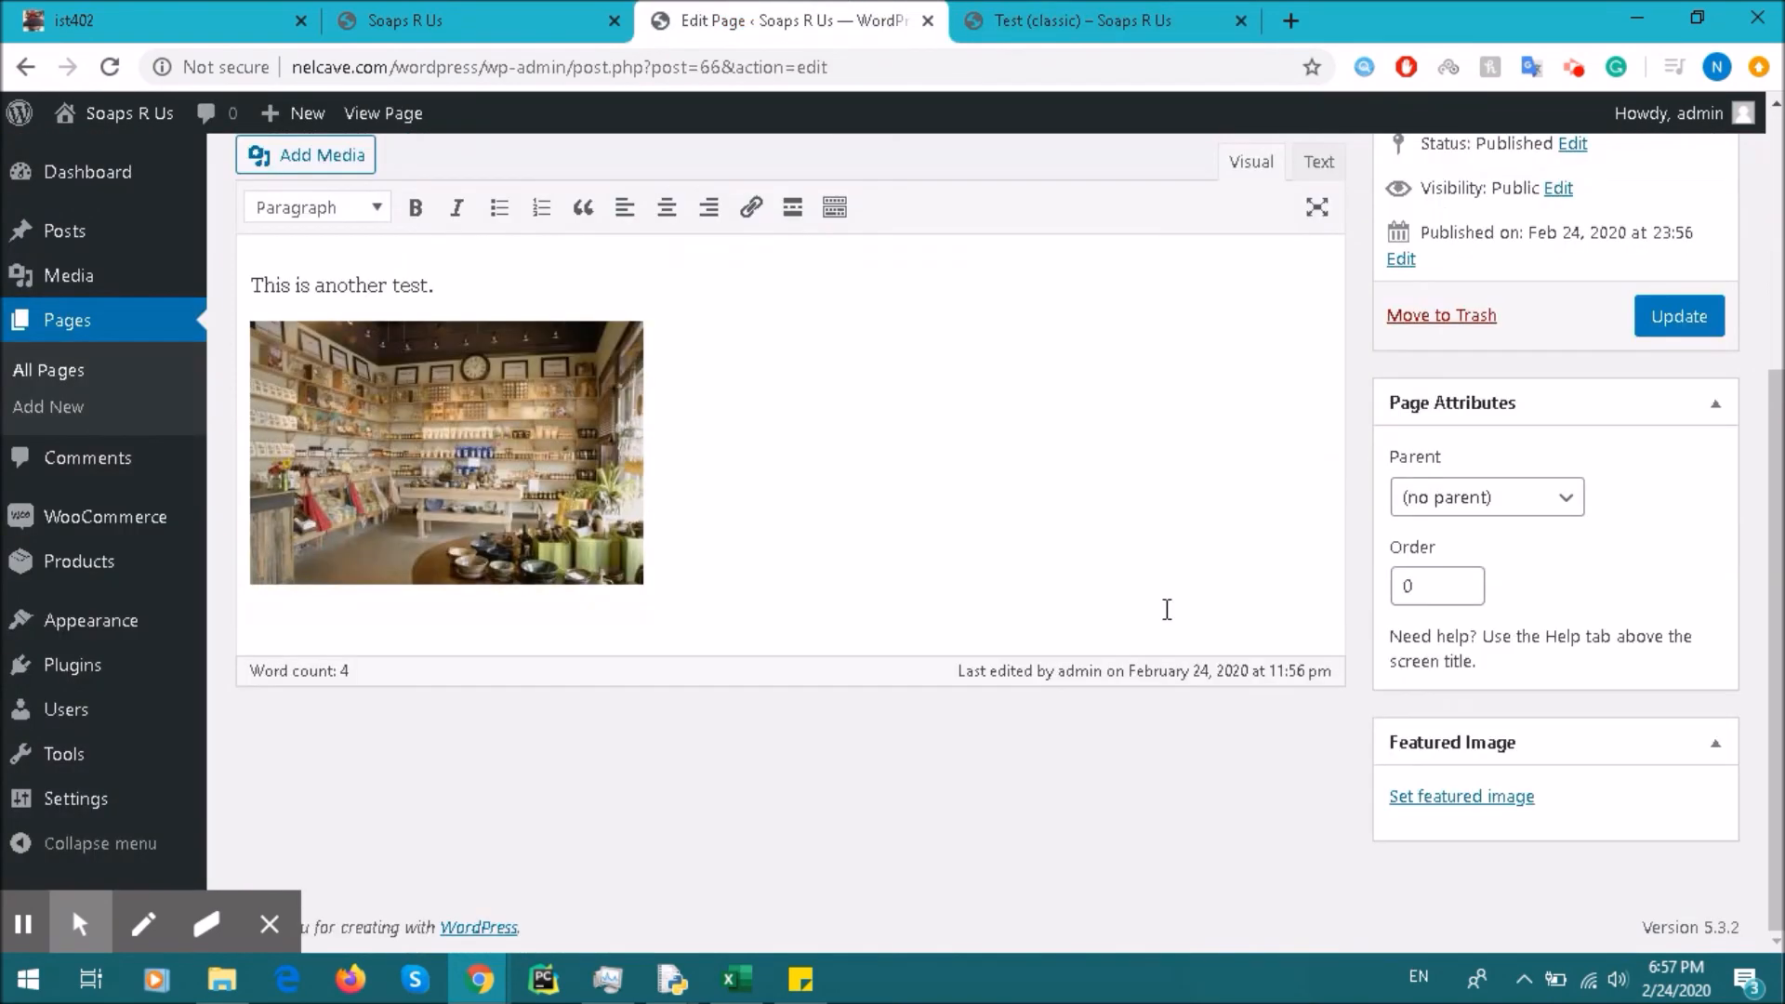
left_click(934, 556)
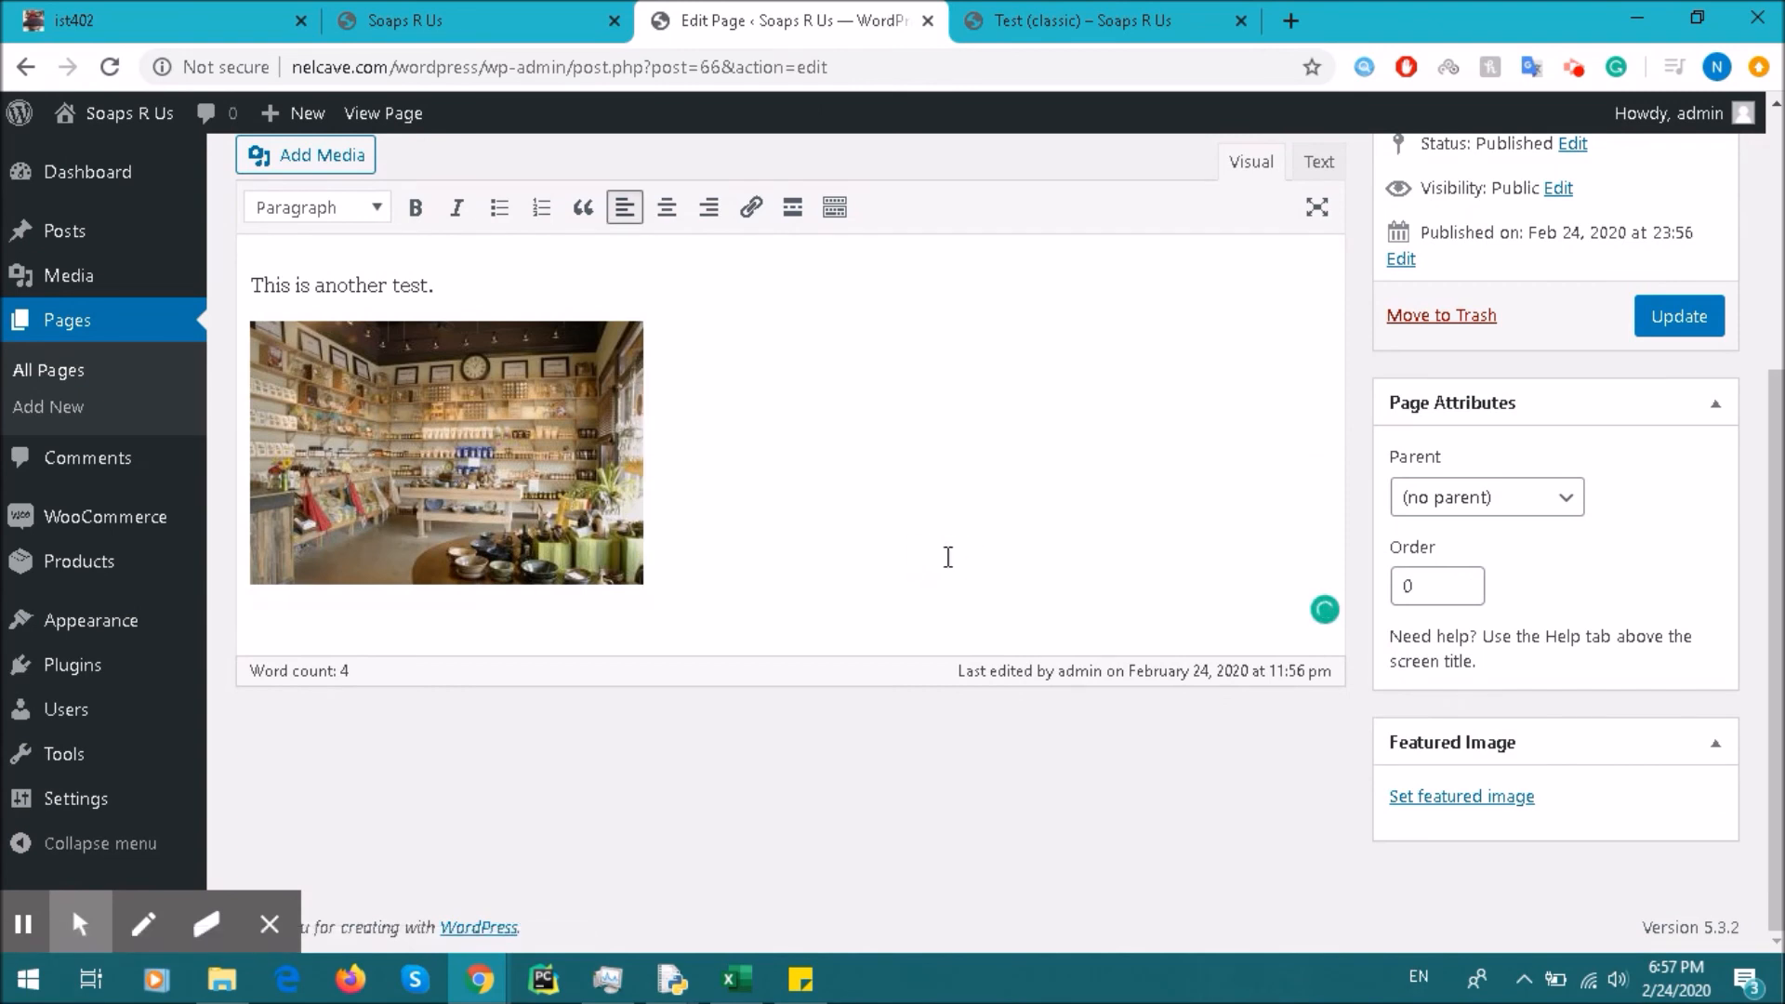